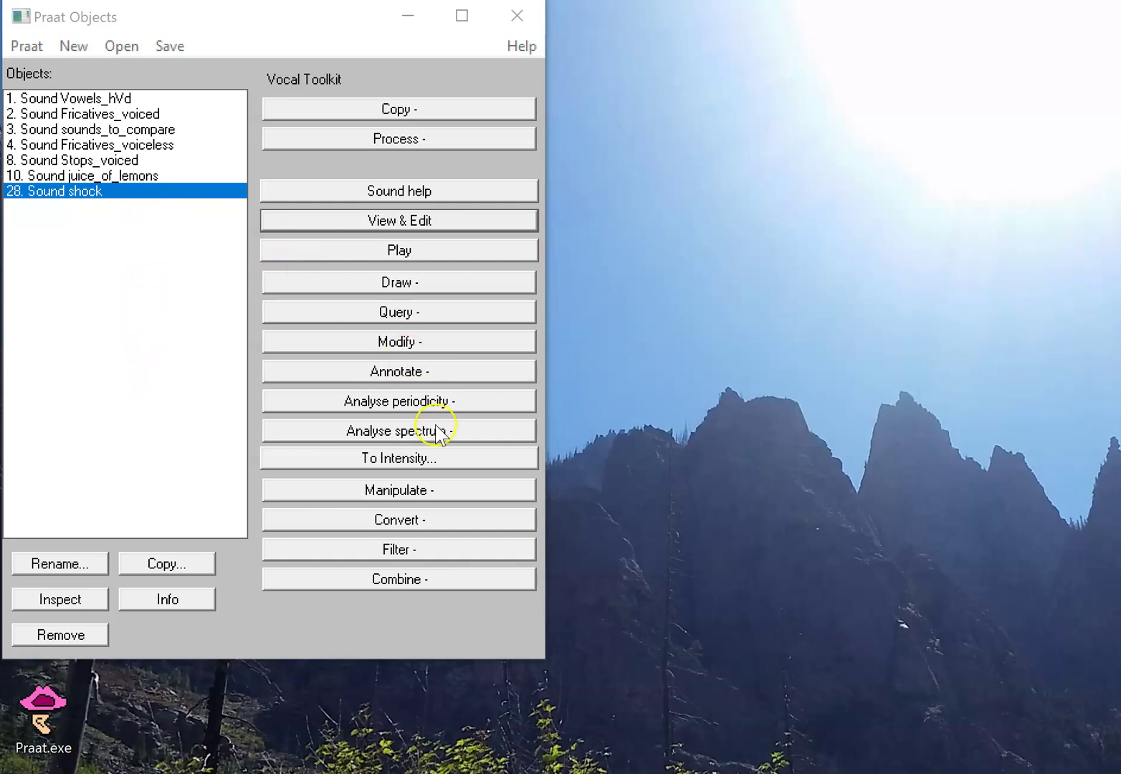
Step: Open 28. Sound shock in the Sound editor and move the window up-left
left_click(193, 195)
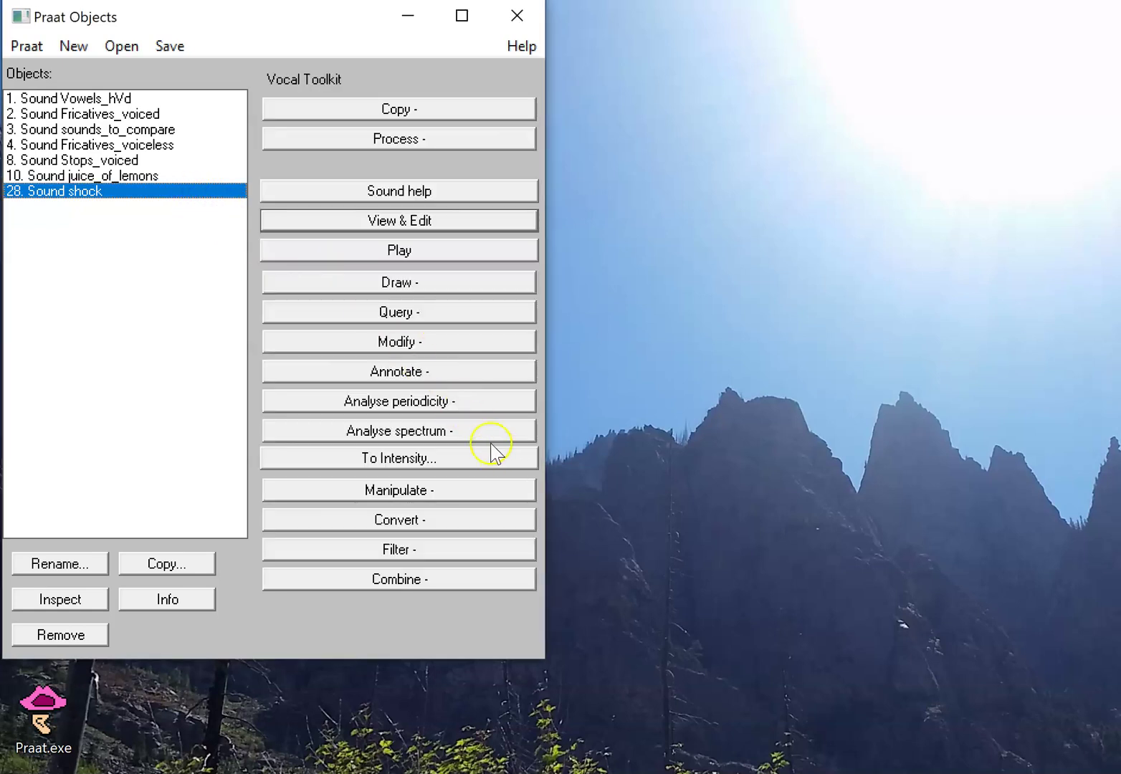
left_click(399, 221)
left_click_drag(683, 47, 414, 36)
Step: Play the shock recording and mark the vowel's onset and end in the spectrogram
left_click(156, 200)
key("Tab")
left_click(362, 417)
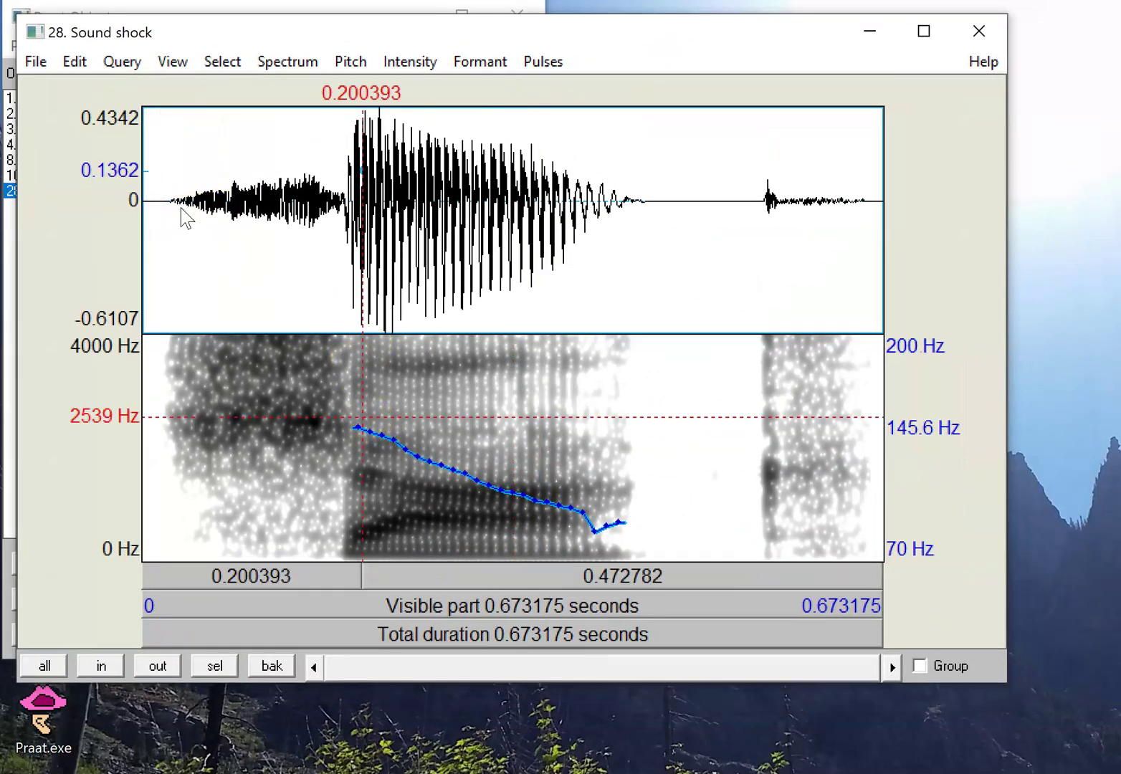
left_click(360, 426)
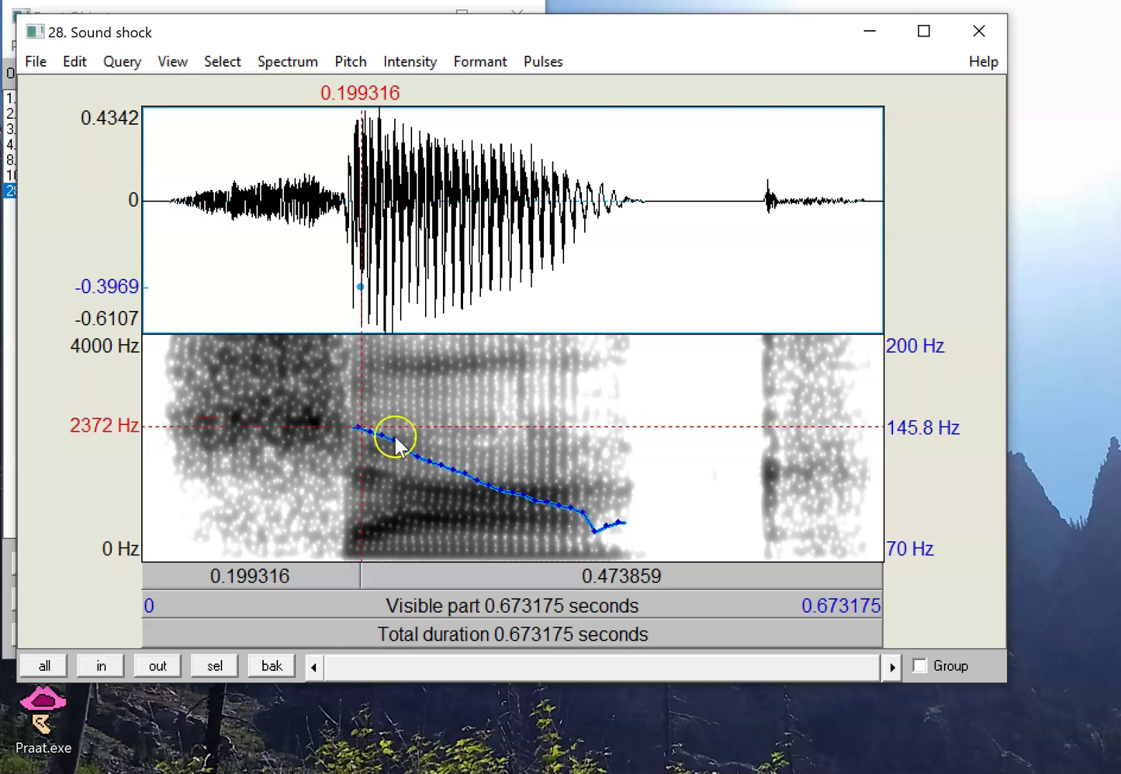
left_click(577, 497)
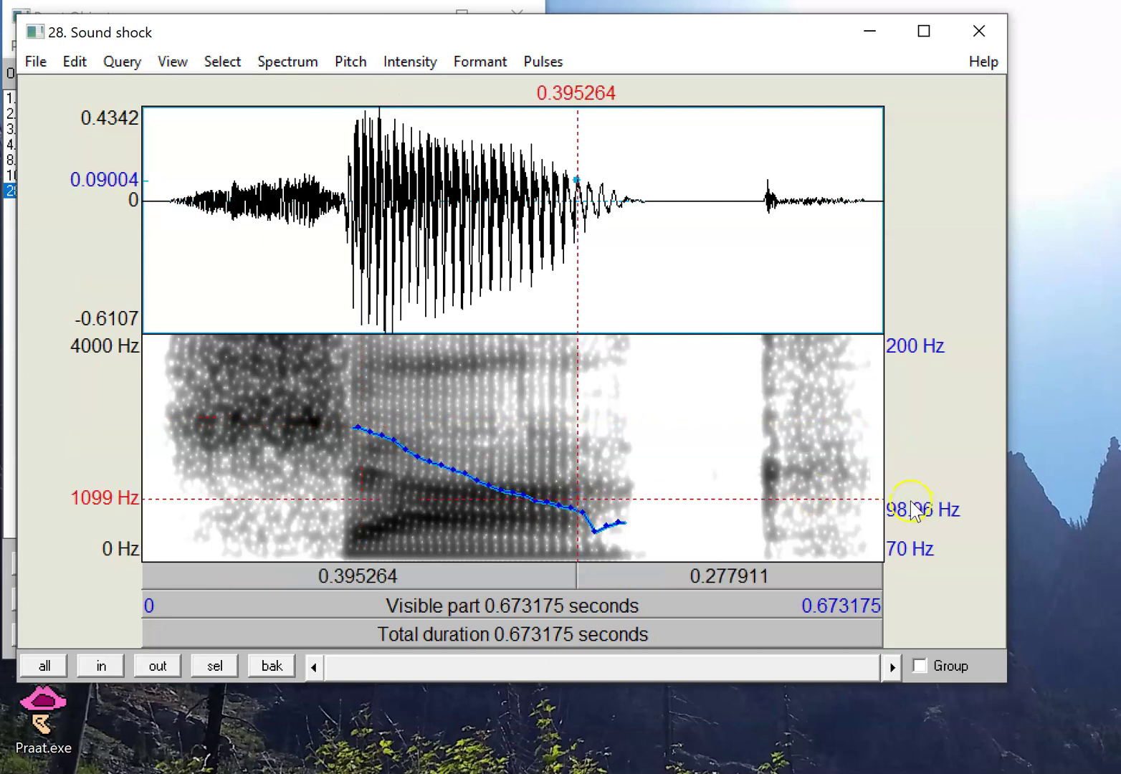
Step: Close the editor and start Manipulate > To Manipulation for Sound shock
left_click(979, 31)
left_click(107, 191)
left_click(435, 493)
left_click(449, 518)
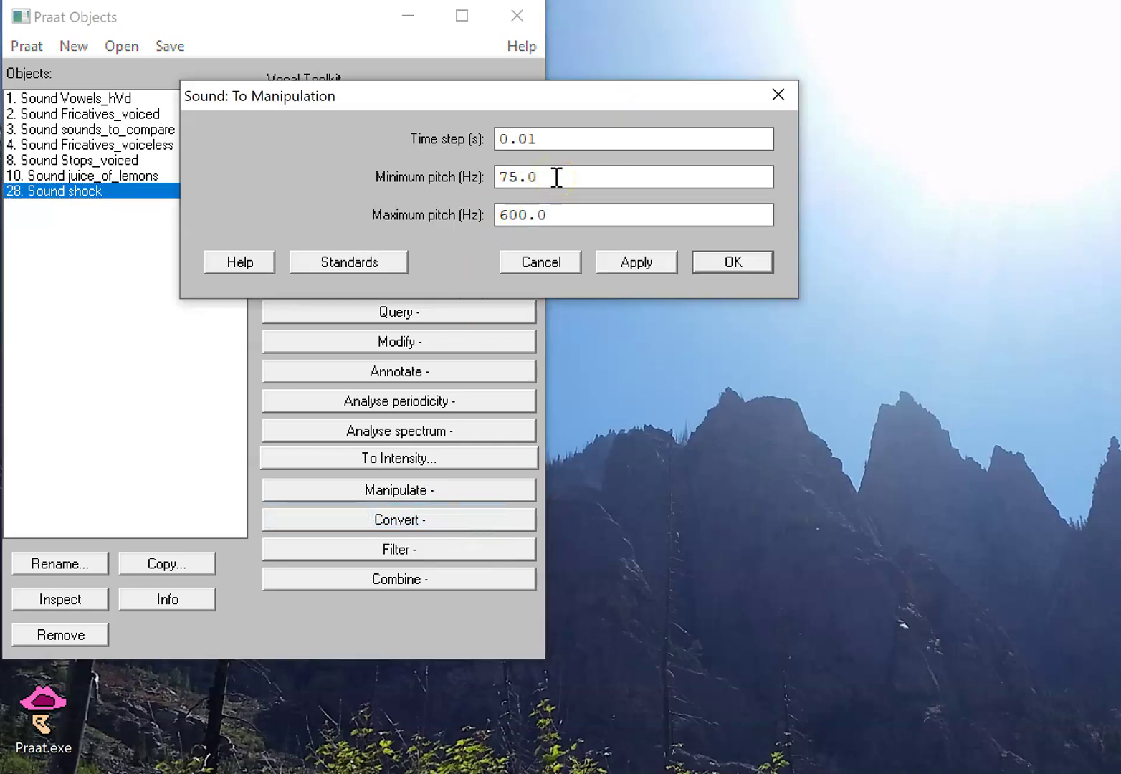
Step: Lower the maximum pitch from 600 to 300 Hz and create the shock manipulation
left_click_drag(546, 175, 491, 165)
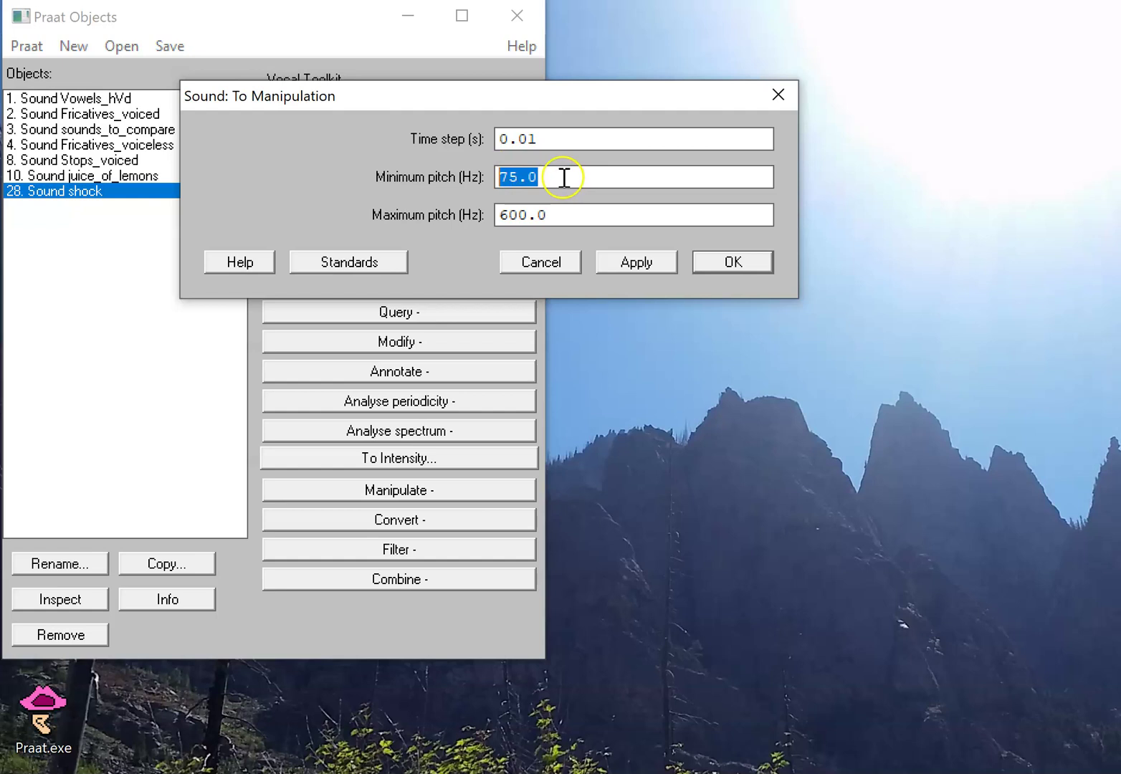
left_click(564, 177)
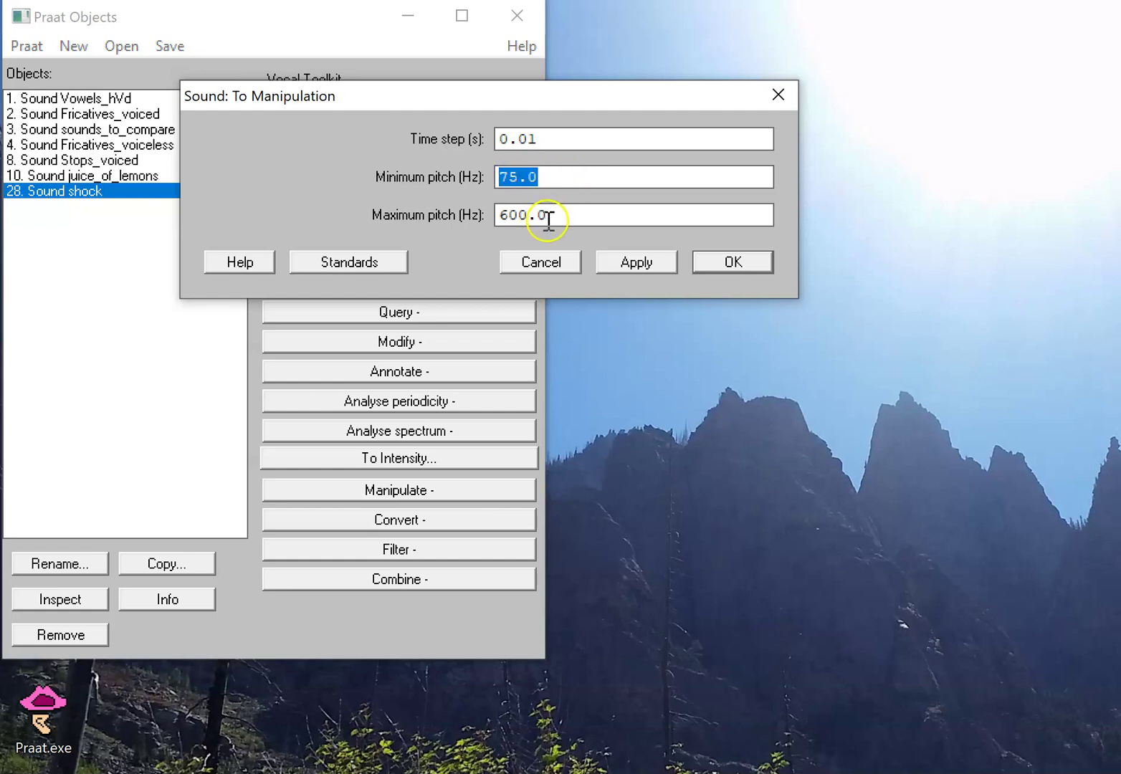
left_click_drag(555, 215, 484, 200)
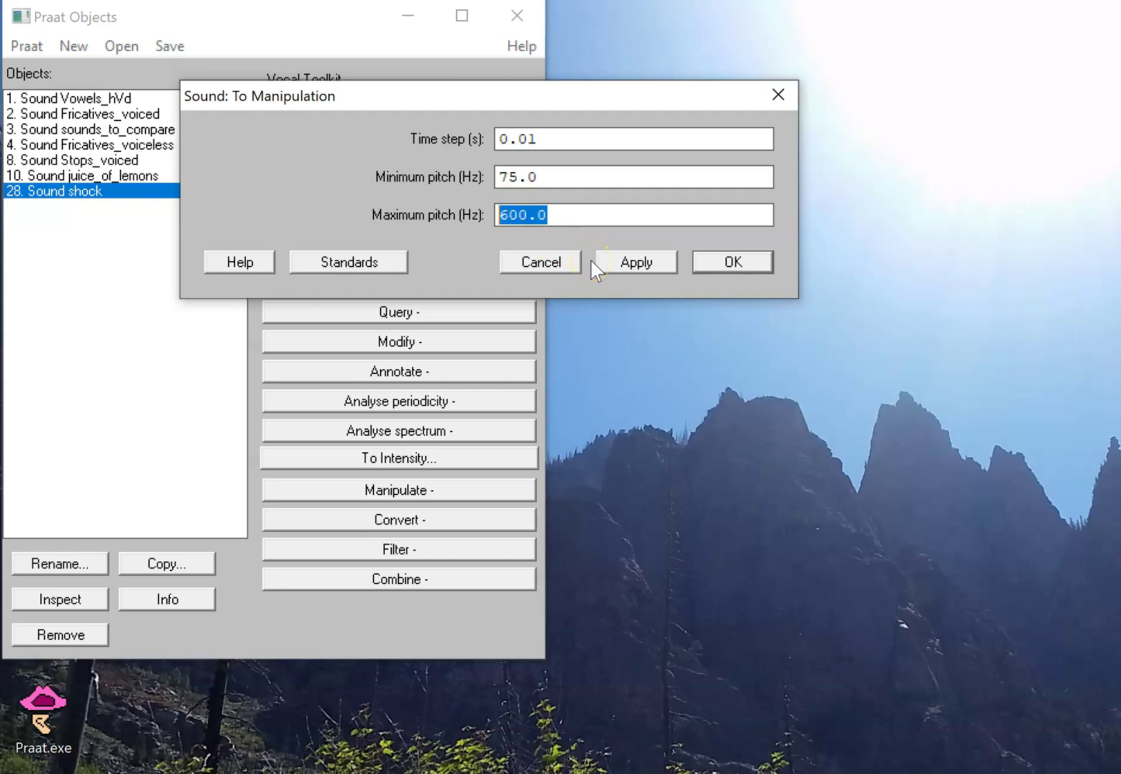
type("300")
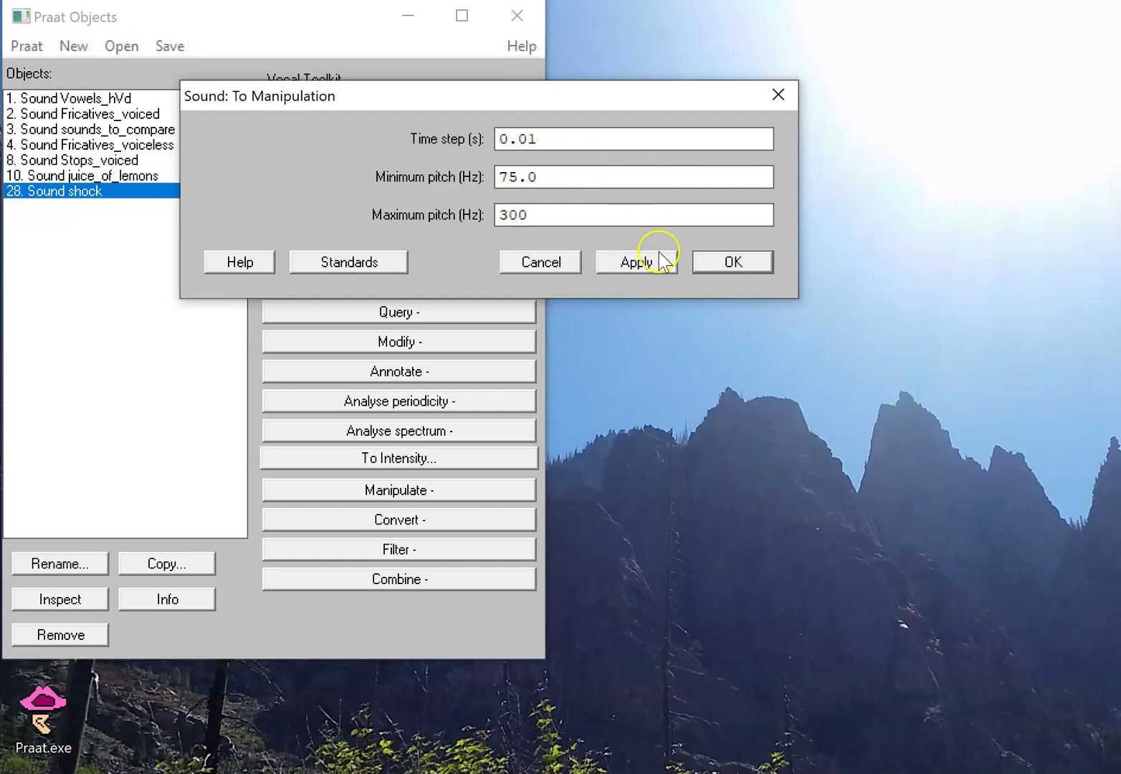
left_click(743, 263)
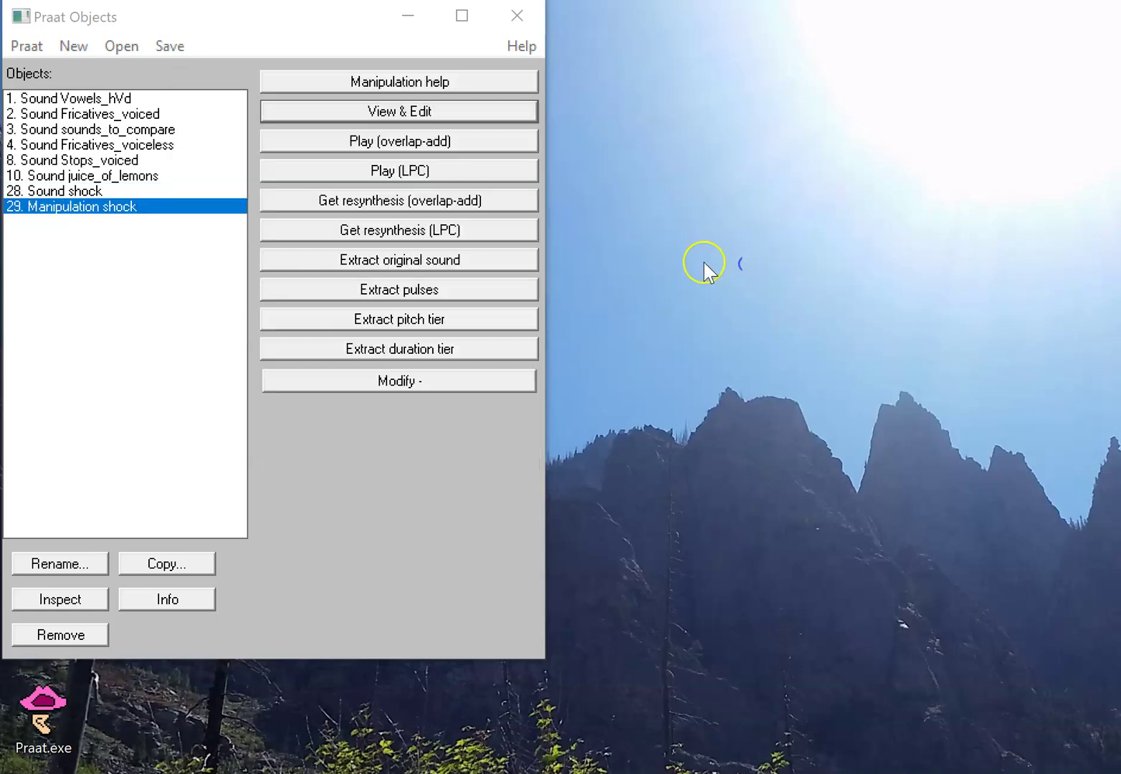
Step: Open 29. Manipulation shock and step through its pitch points down to 97.1 Hz
left_click(85, 209)
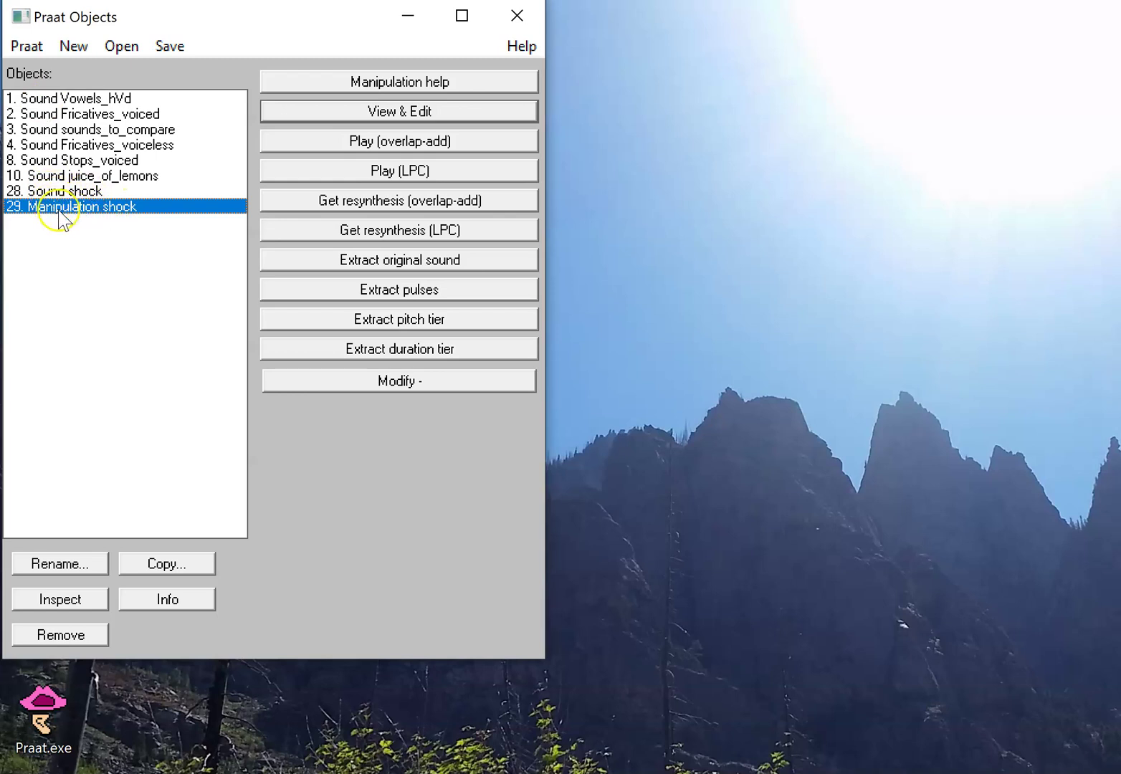
left_click(376, 118)
left_click_drag(609, 158, 341, 80)
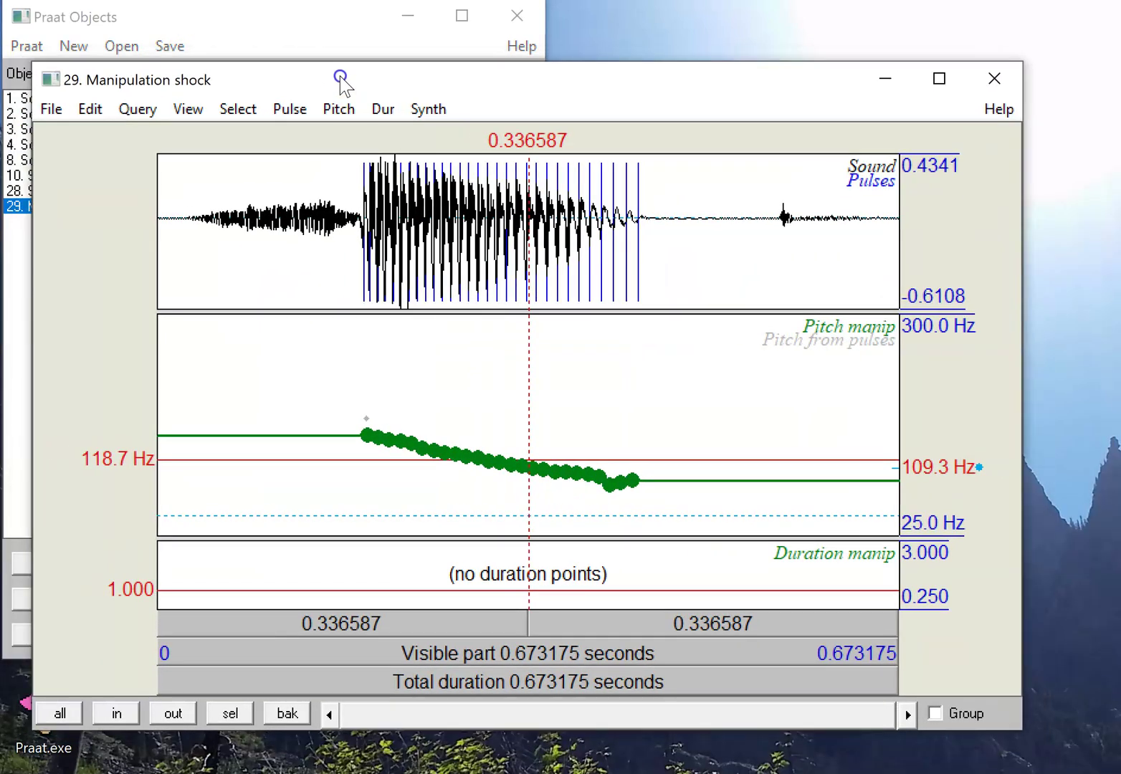
left_click(368, 433)
left_click(391, 439)
left_click(423, 448)
left_click(445, 453)
left_click(468, 456)
left_click(523, 466)
left_click(555, 472)
left_click(578, 473)
left_click(600, 477)
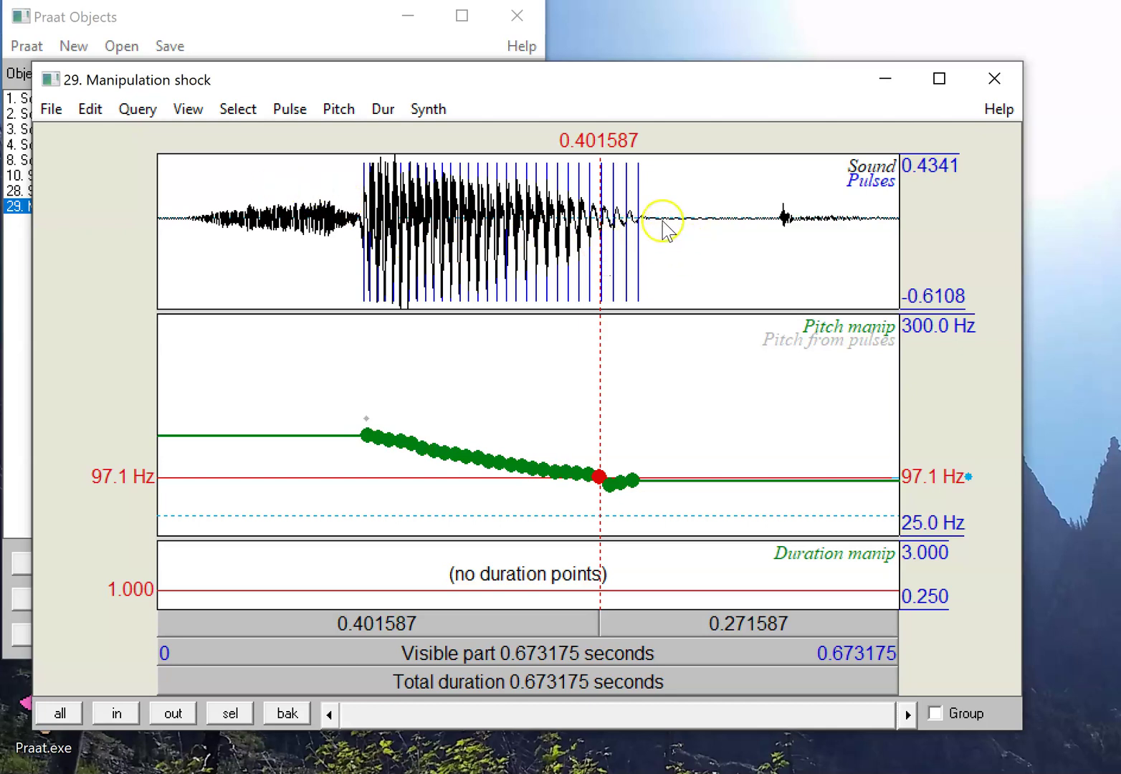
Step: Zoom in from the sound's start through the fricative to the vowel onset
left_click_drag(167, 217, 661, 466)
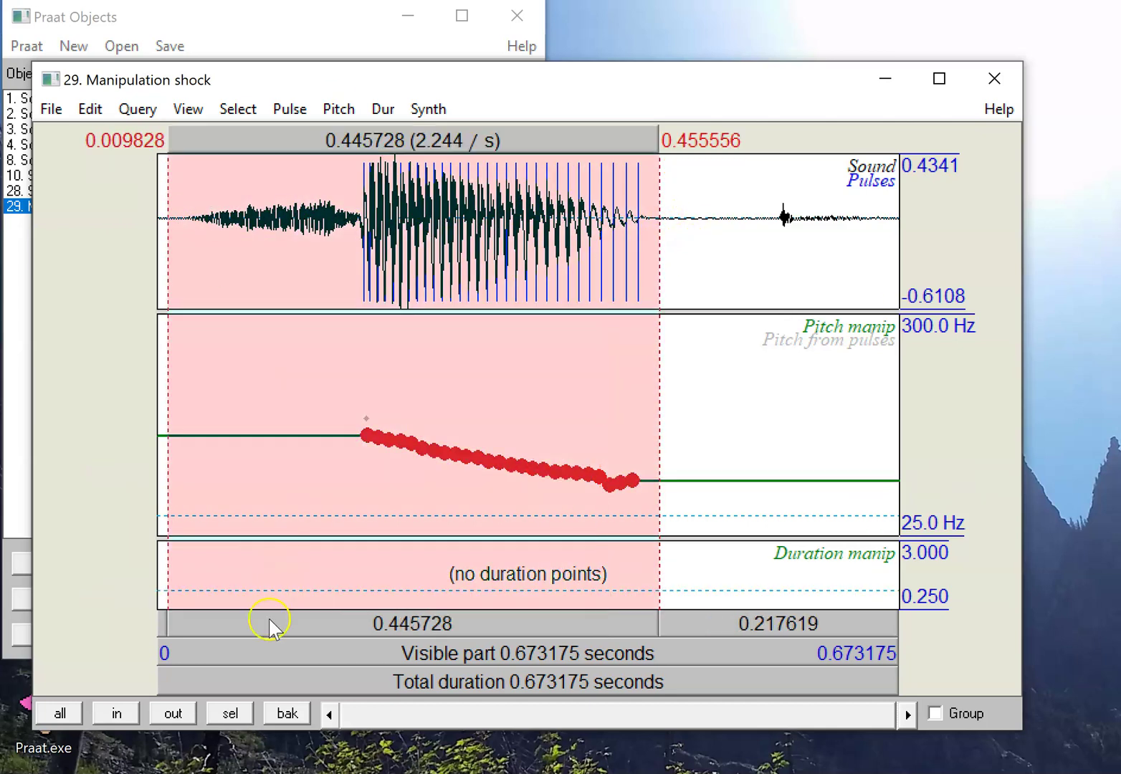
left_click(230, 713)
left_click(583, 220)
left_click_drag(646, 244, 299, 244)
left_click(229, 713)
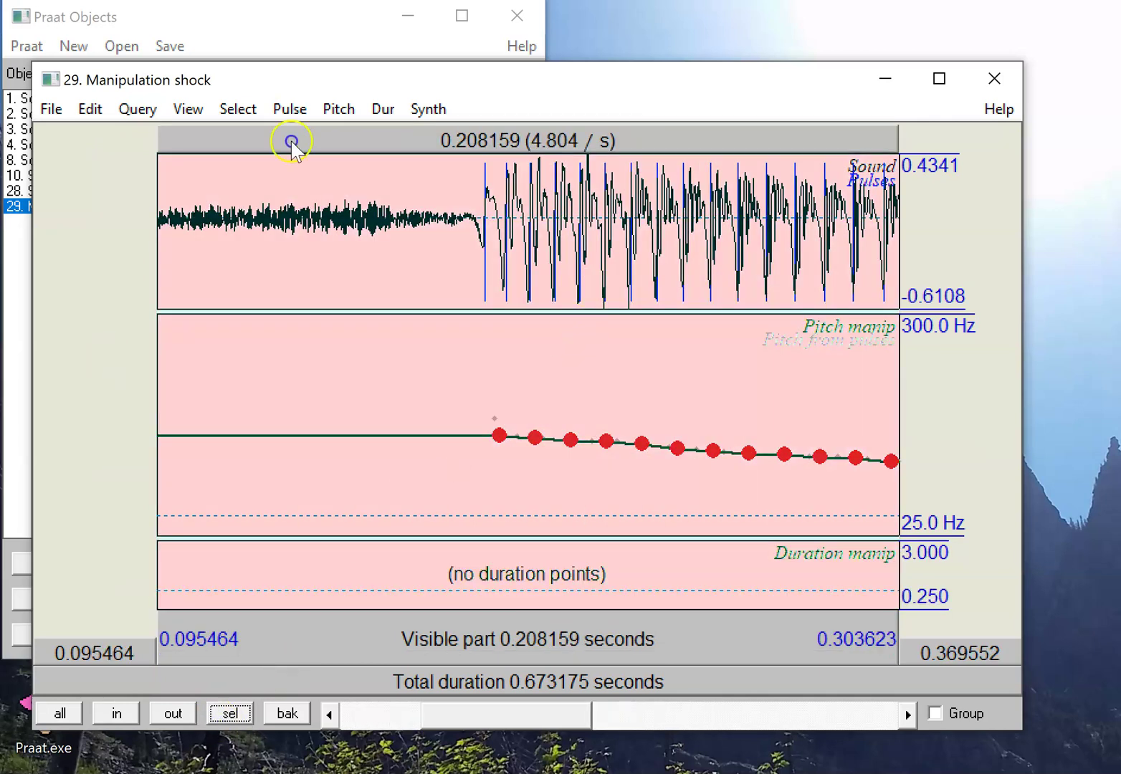
left_click(585, 286)
left_click(598, 276)
Step: Select the initial fricative noise, show the whole sound, then select the voiced vowel
key("Page_Up")
left_click_drag(747, 247, 334, 237)
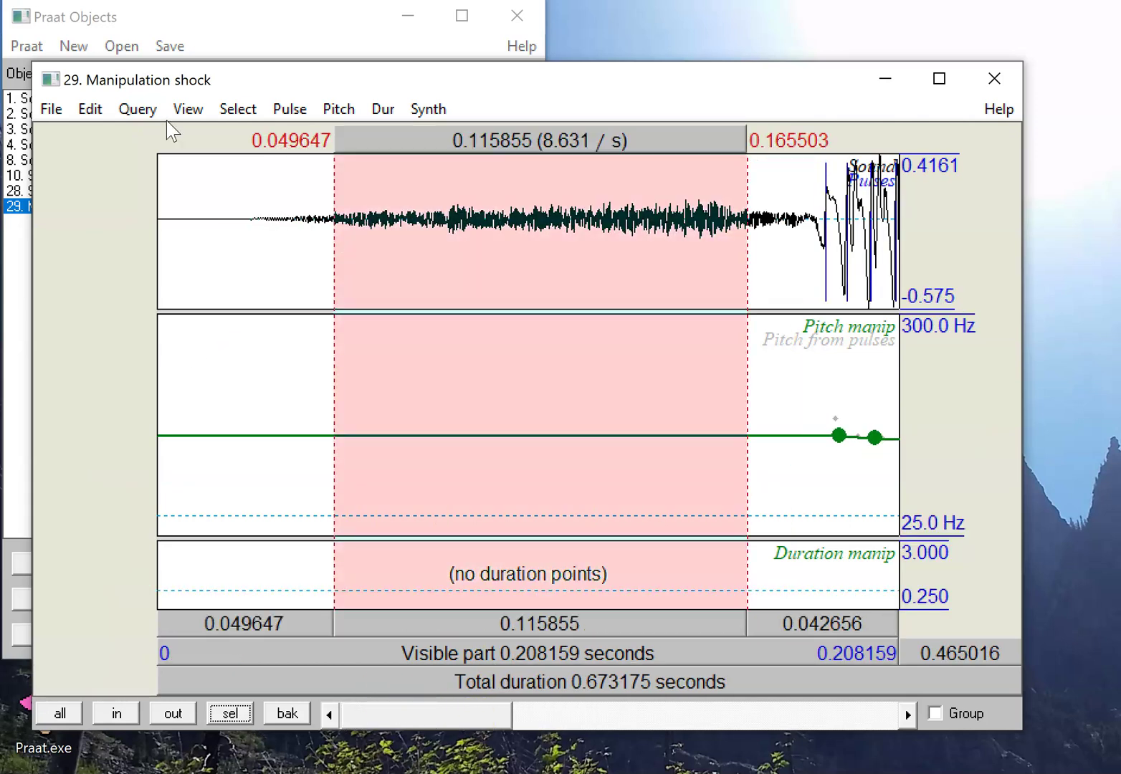
left_click(60, 713)
left_click(487, 350)
left_click_drag(363, 225, 640, 245)
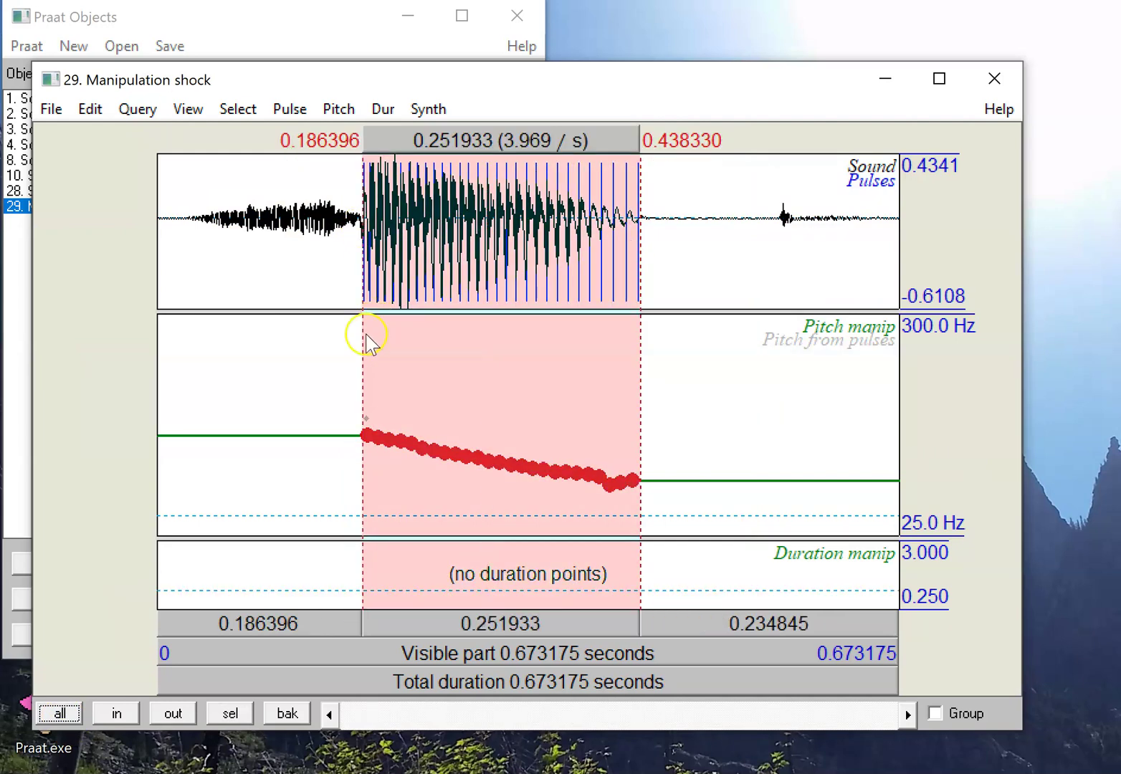
Step: Raise pitch points near 0.28 s and 0.36 s into trial peaks; return the last point to about 94 Hz
left_click(461, 488)
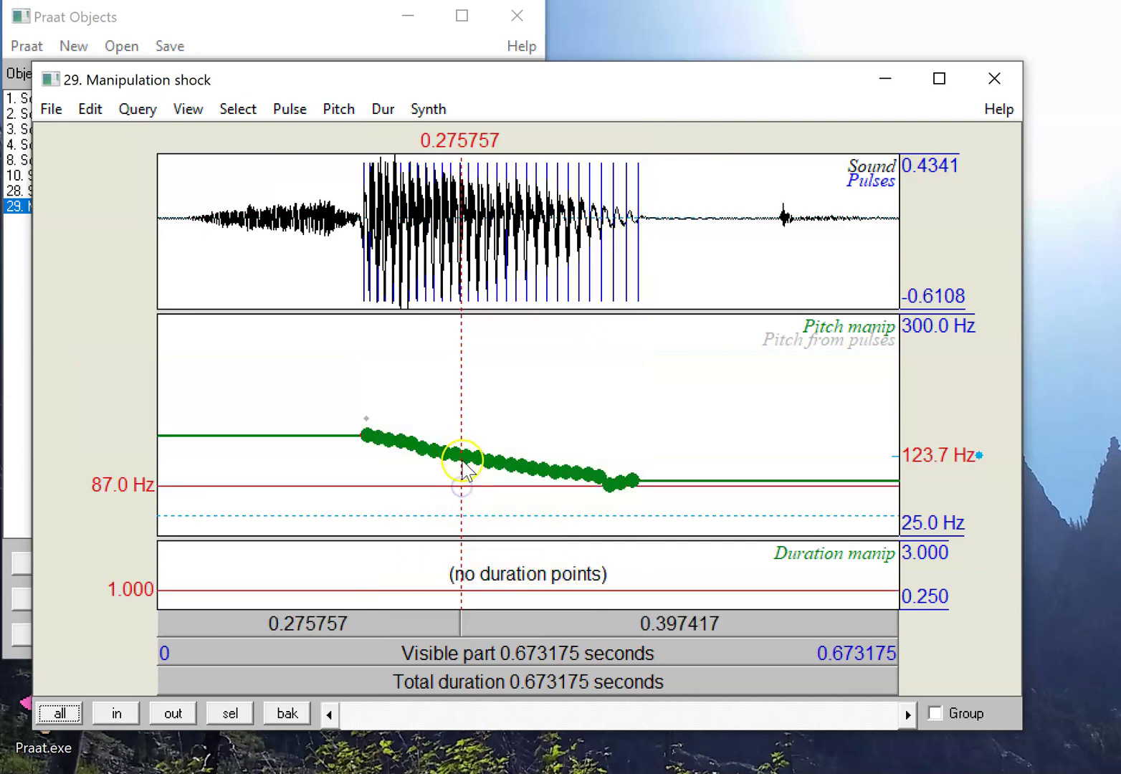
left_click_drag(469, 460, 469, 404)
left_click_drag(565, 455, 557, 415)
left_click_drag(632, 479, 608, 450)
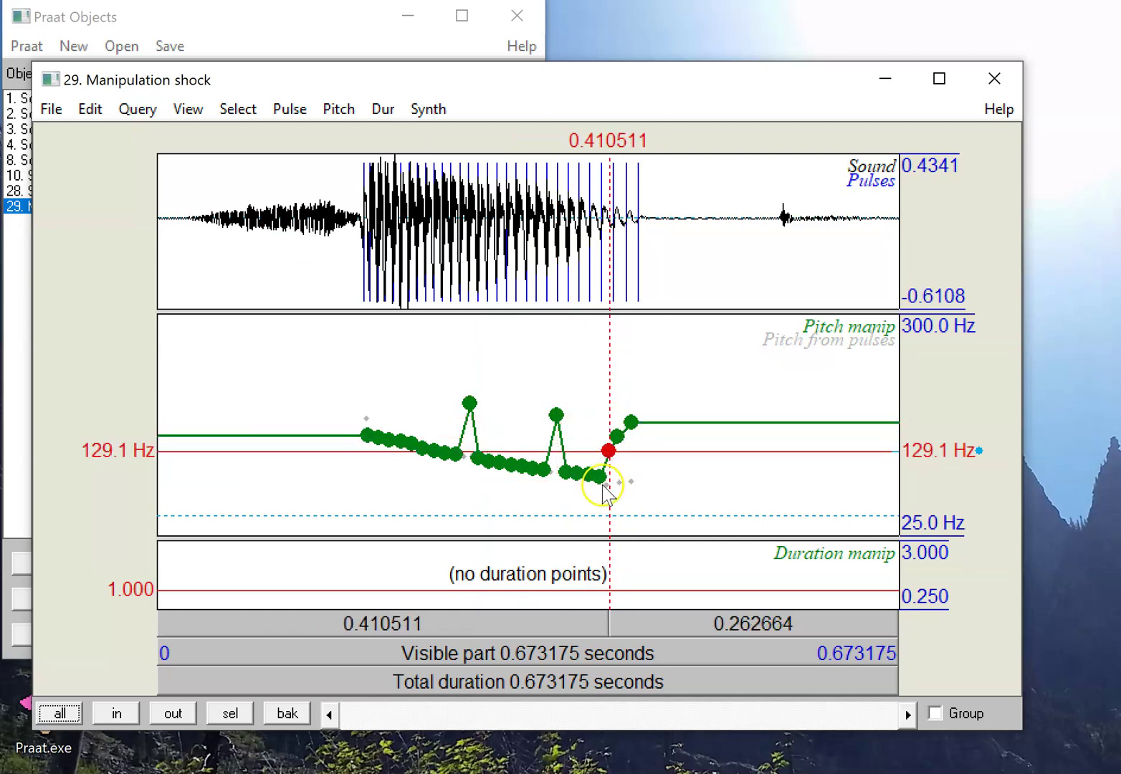
left_click_drag(633, 423, 631, 480)
left_click(613, 459)
Step: Remove the 0.41 s point and the trial peak points, undoing one mistaken removal
left_click(608, 452)
left_click(338, 109)
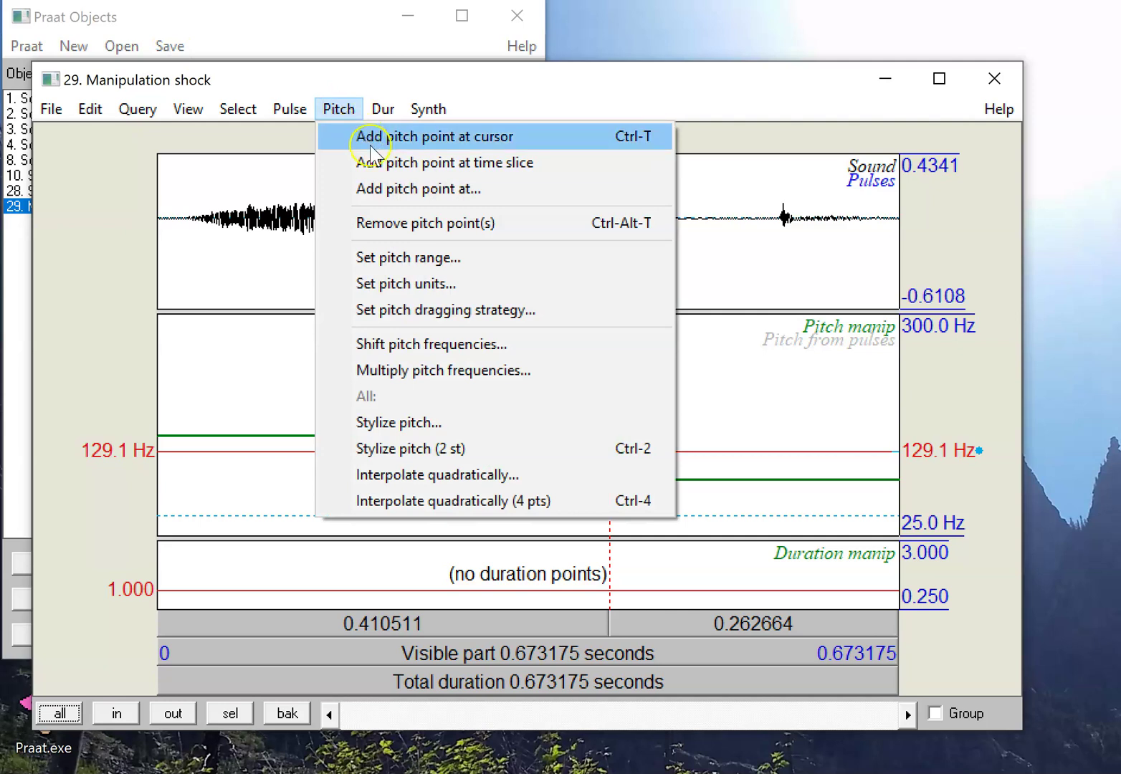
left_click(554, 223)
key("ctrl+alt+t")
left_click(553, 445)
key("ctrl+alt+t")
key("ctrl+z")
left_click(465, 448)
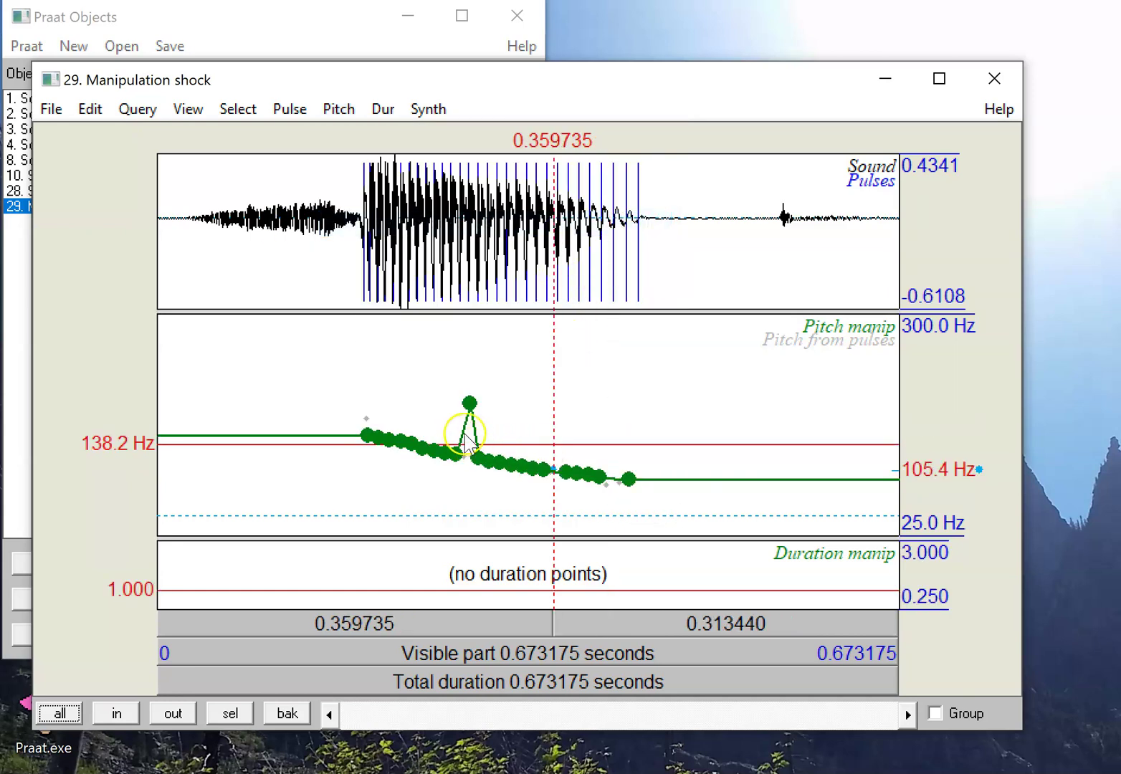
key("ctrl+alt+t")
Step: Delete the pitch points around the first peak, then select the vowel's remaining pitch points
left_click_drag(419, 427, 480, 438)
key("ctrl+alt+t")
left_click(464, 469)
left_click(411, 437)
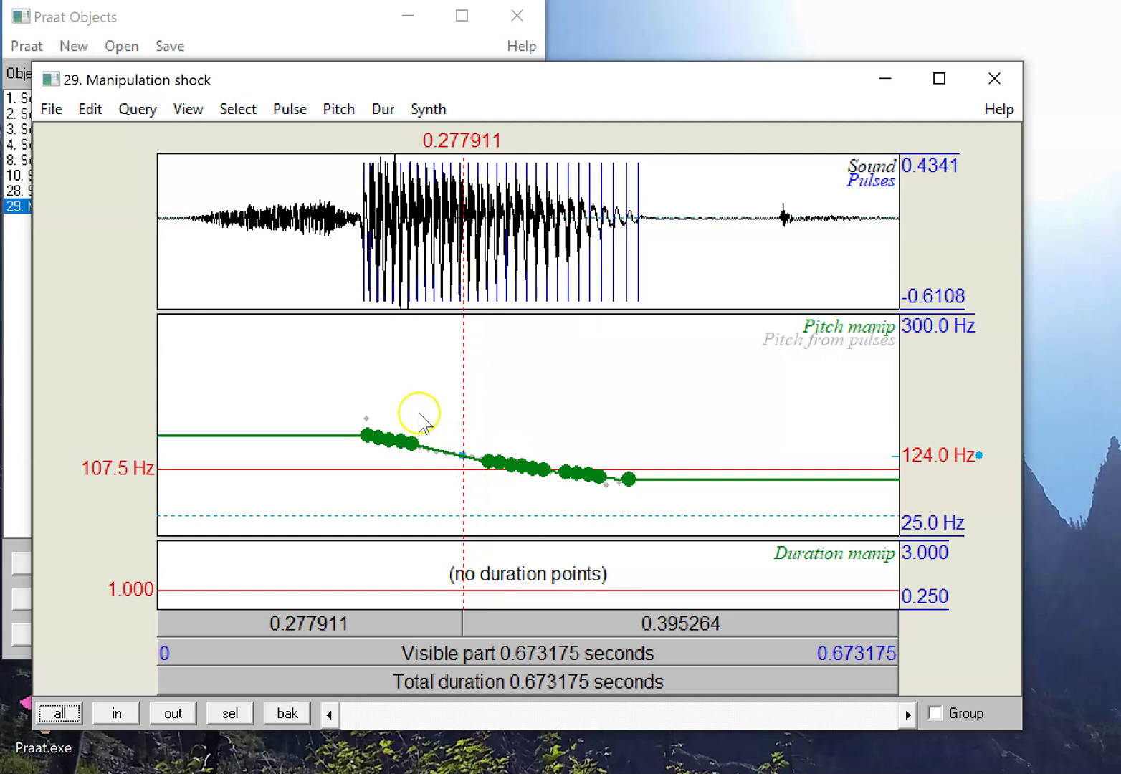
left_click_drag(420, 430, 479, 425)
left_click(439, 453)
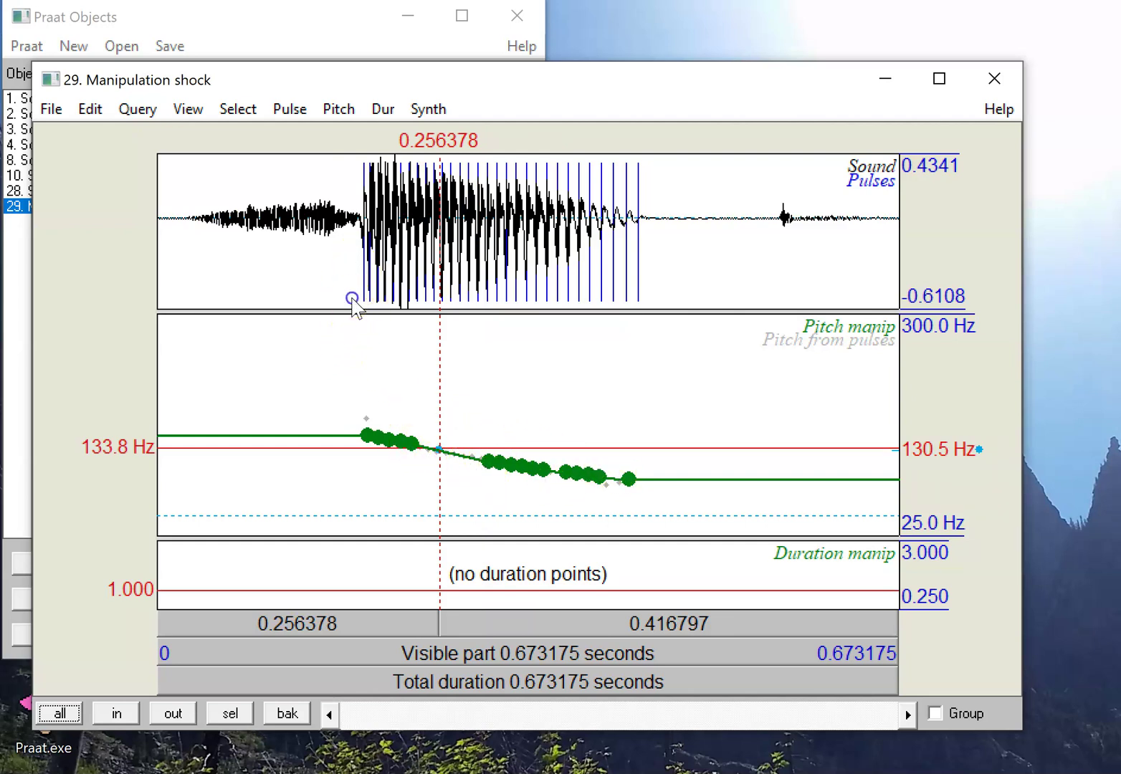
left_click_drag(352, 303, 656, 350)
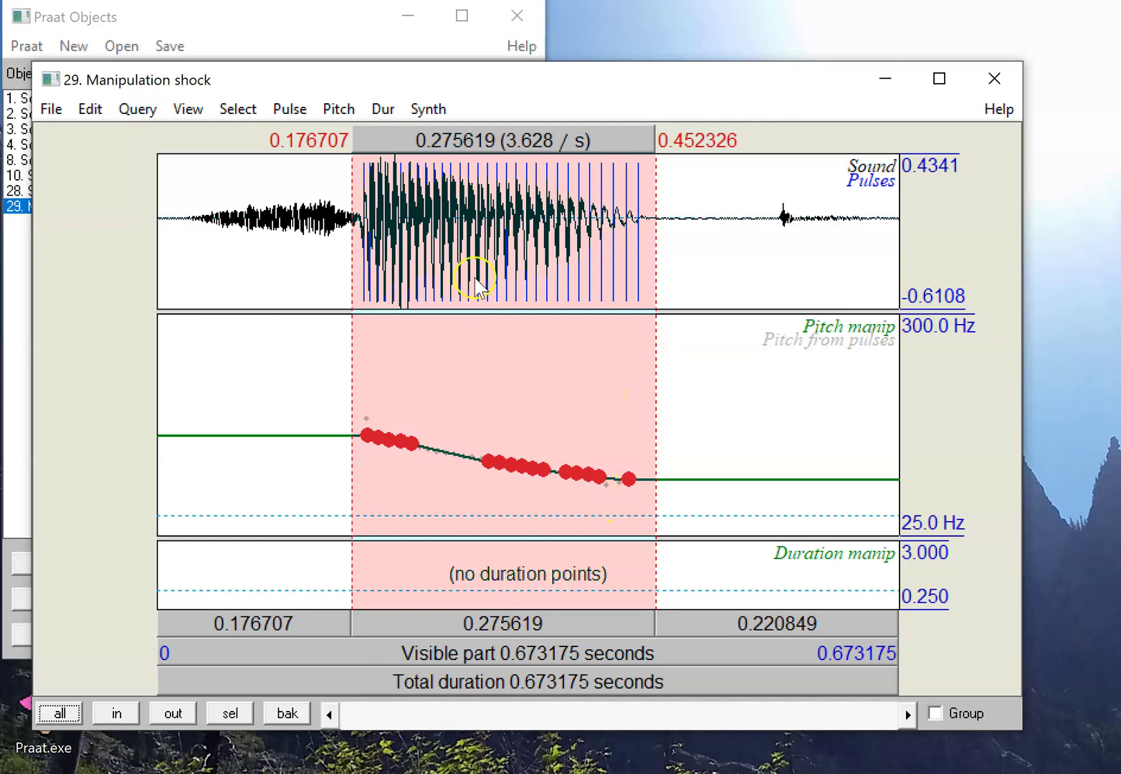
Step: Shift the vowel's pitch points up by 20 Hz twice, starting level now 188.3 Hz
left_click(339, 109)
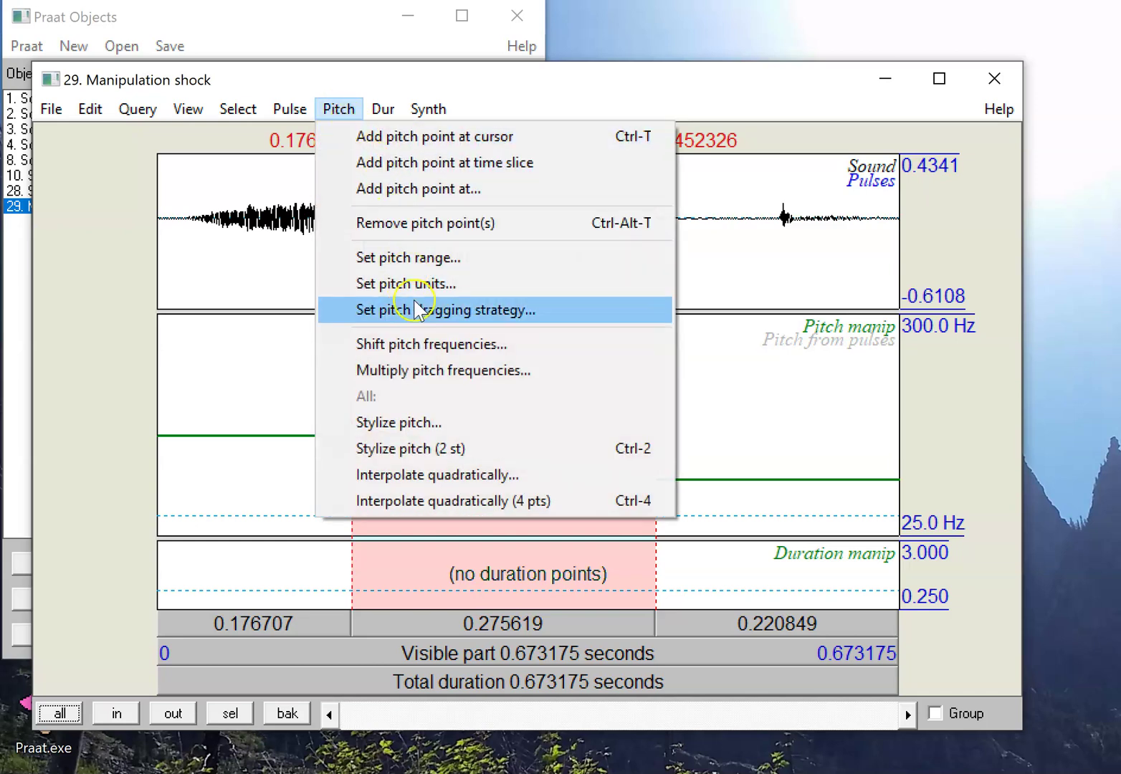
left_click(508, 344)
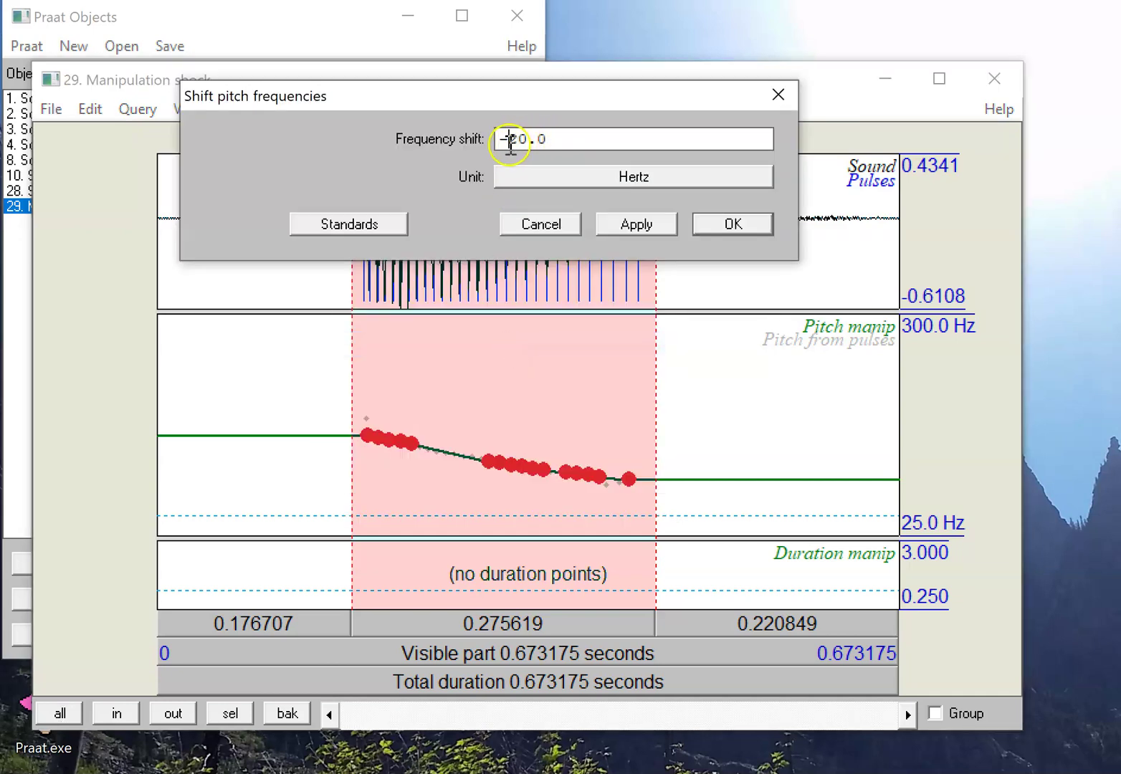
key("shift+Right")
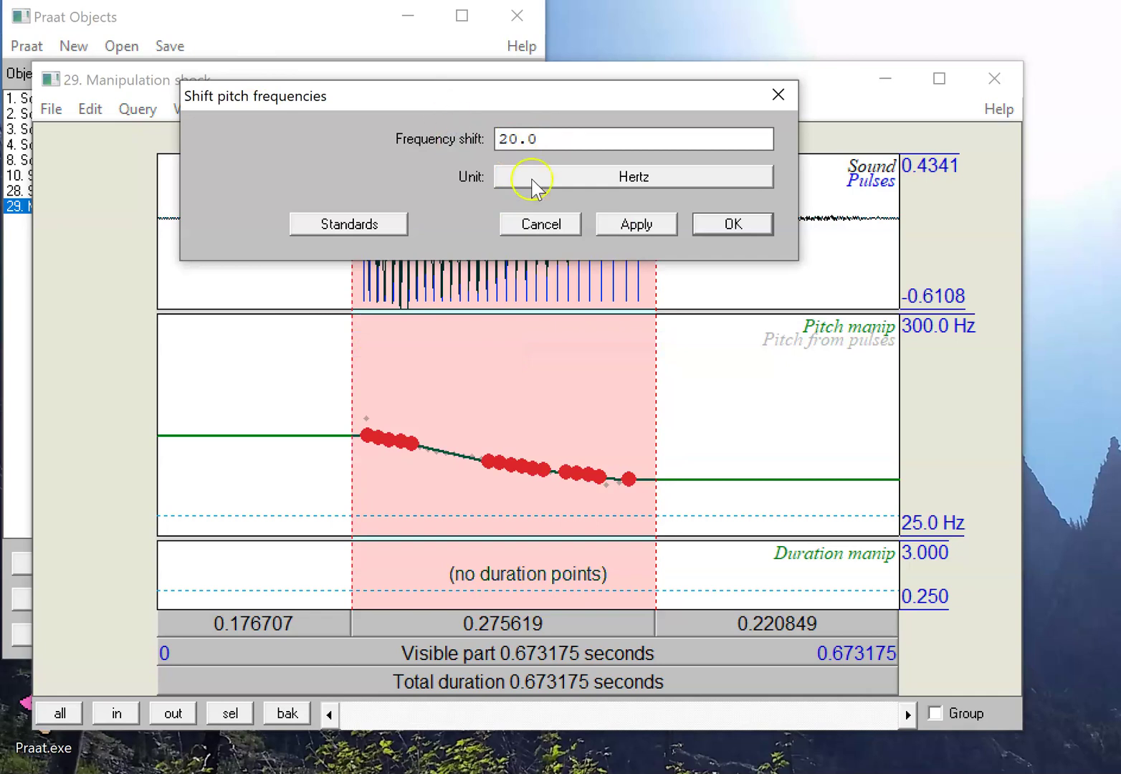
left_click(751, 225)
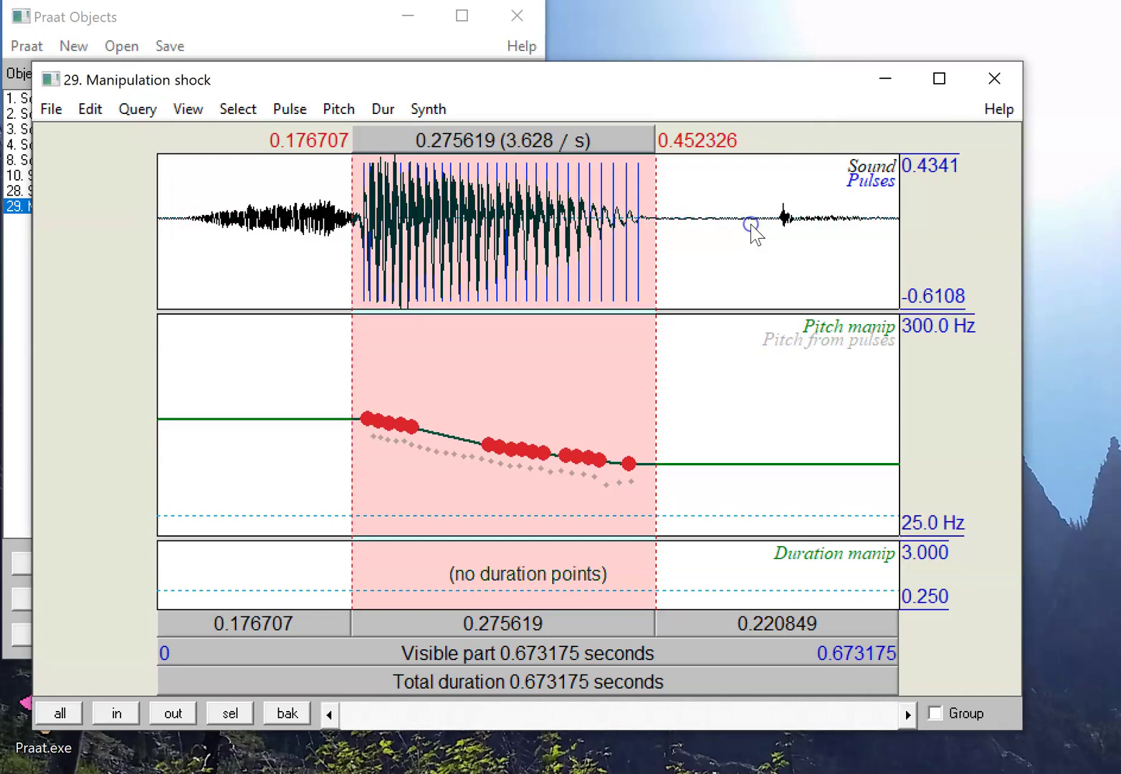
left_click(155, 302)
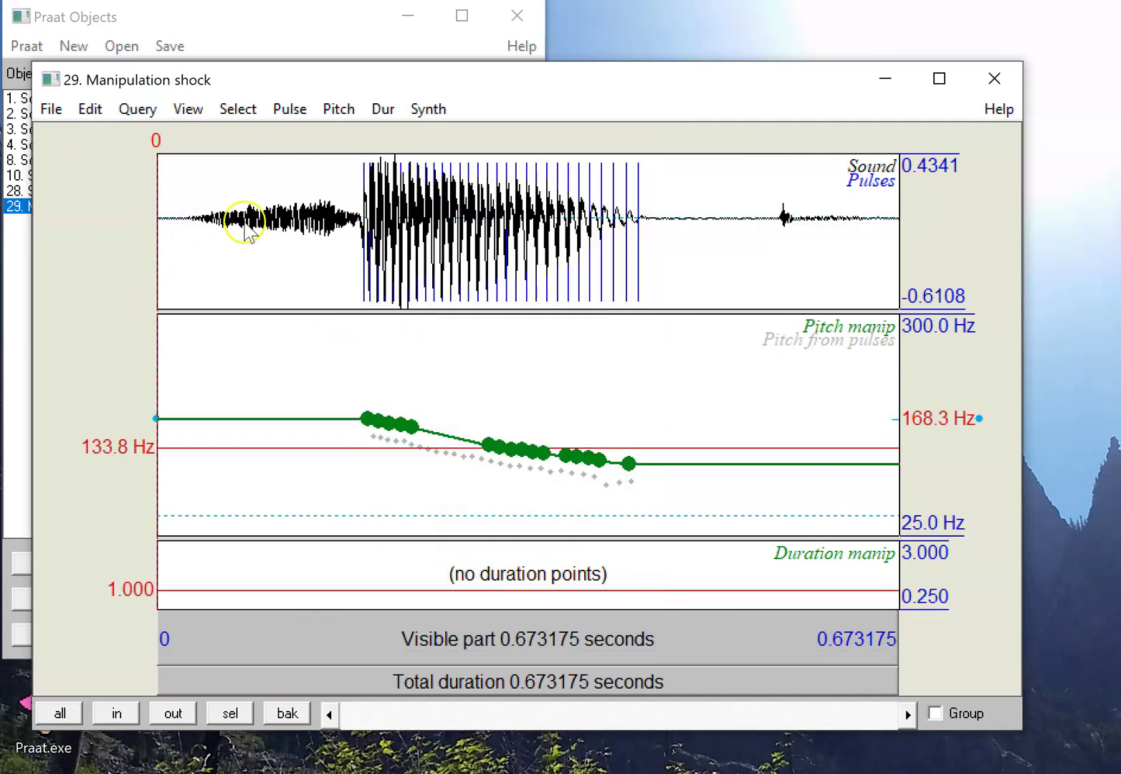
left_click_drag(662, 244, 343, 179)
left_click(338, 109)
left_click(435, 344)
left_click(733, 223)
left_click(154, 316)
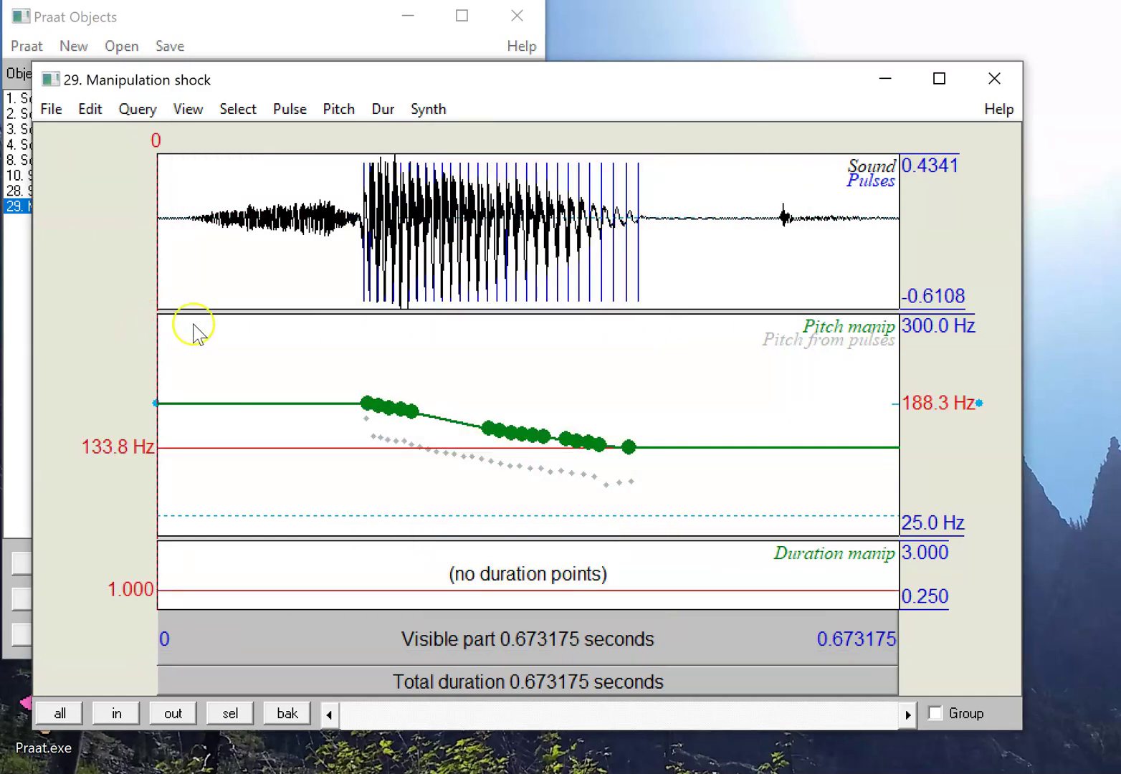
Step: Delete the middle pitch points between 0.21 and 0.36 s
left_click(430, 451)
left_click(367, 404)
left_click_drag(386, 405, 556, 412)
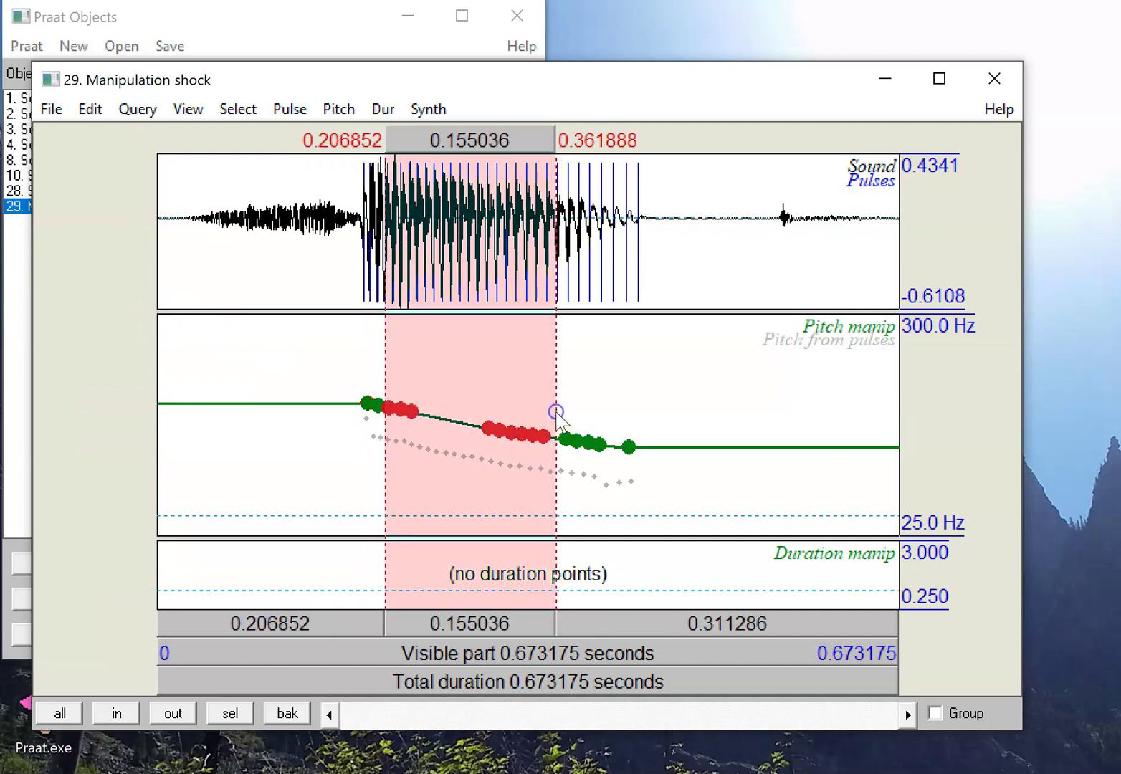
key("ctrl+alt+t")
left_click(582, 496)
Step: Drag the remaining points so the contour rises from about 110 Hz to 192 Hz
left_click_drag(376, 405, 412, 434)
left_click_drag(566, 440, 609, 468)
left_click_drag(375, 402, 416, 461)
left_click_drag(495, 452, 610, 421)
left_click_drag(629, 446, 645, 399)
left_click(132, 254)
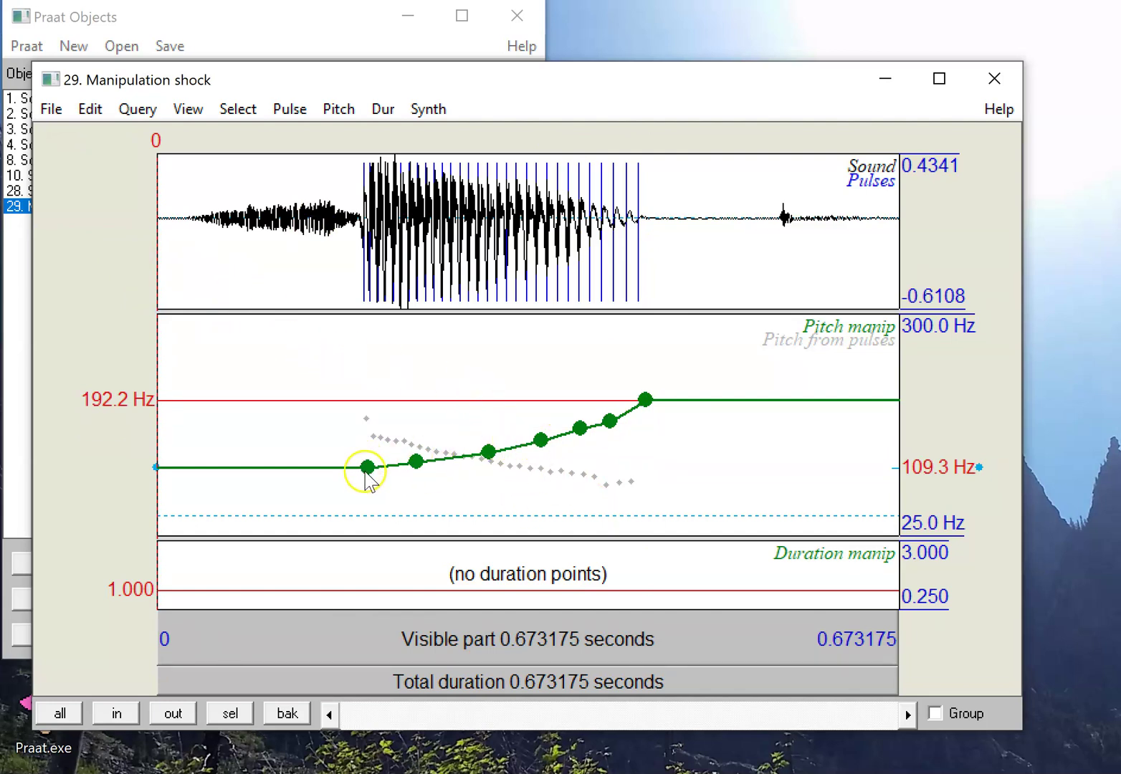
Step: Fine-tune the rise: the point at 0.38 s to about 175 Hz, the first point to 110.7 Hz
left_click(365, 445)
left_click_drag(365, 445, 422, 470)
left_click_drag(579, 428, 643, 408)
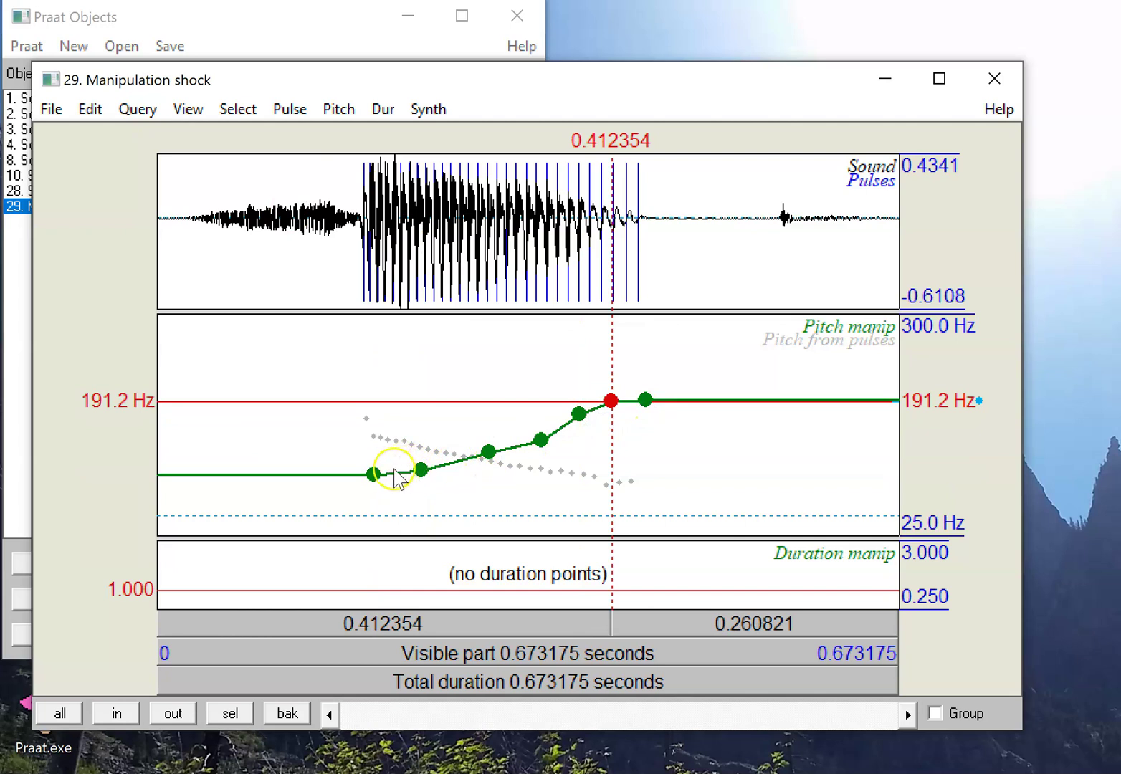
left_click_drag(395, 471, 398, 463)
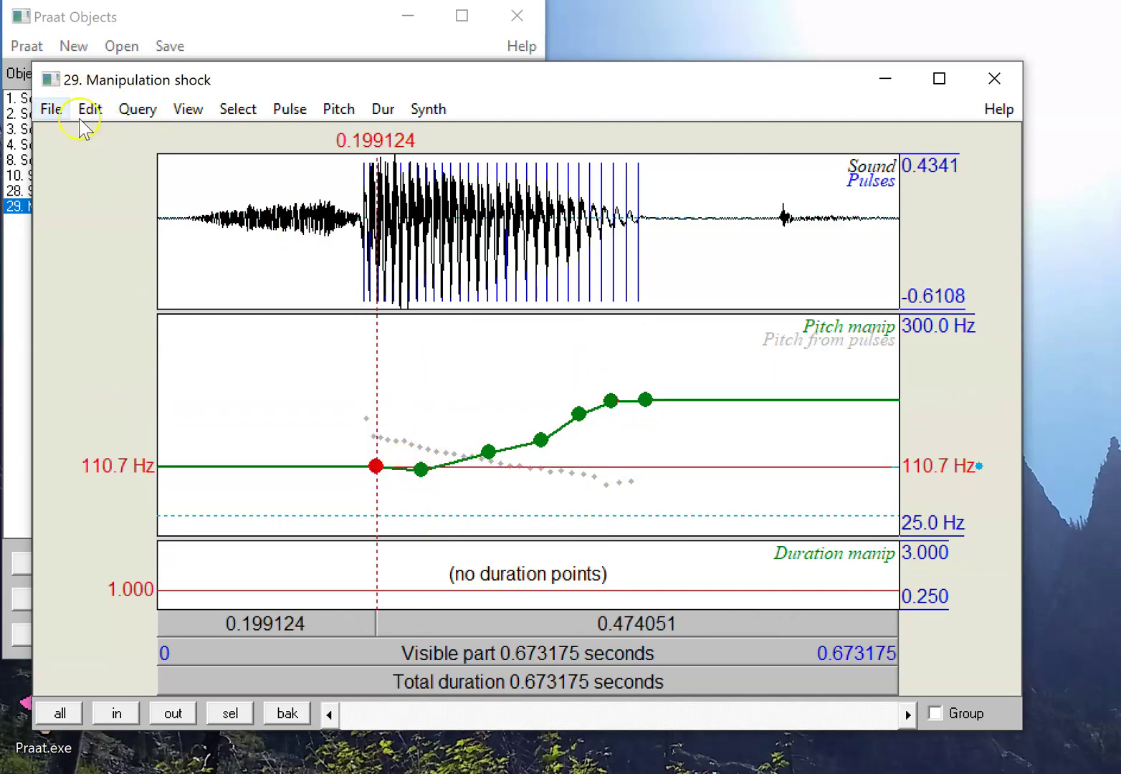
Step: Publish the resynthesis, remove 30. Sound fromManipulationEditor, and reselect 29. Manipulation shock
left_click(51, 110)
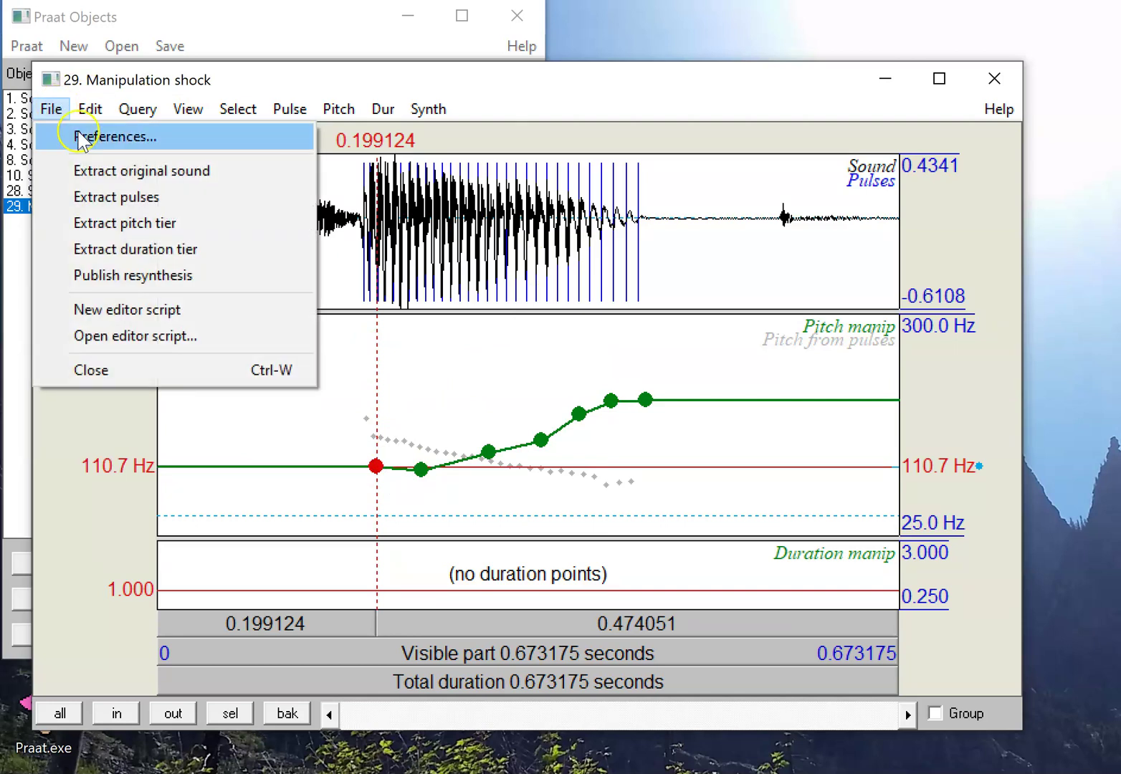
left_click(200, 275)
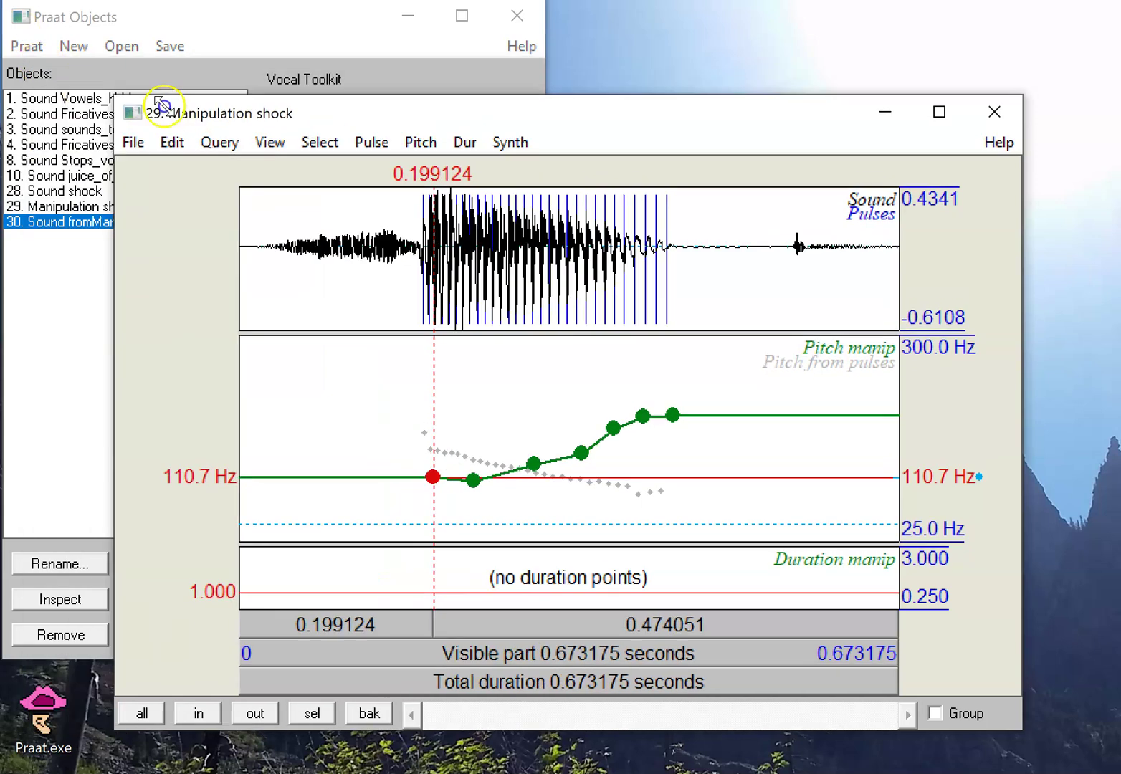
left_click_drag(164, 106, 245, 123)
left_click(100, 225)
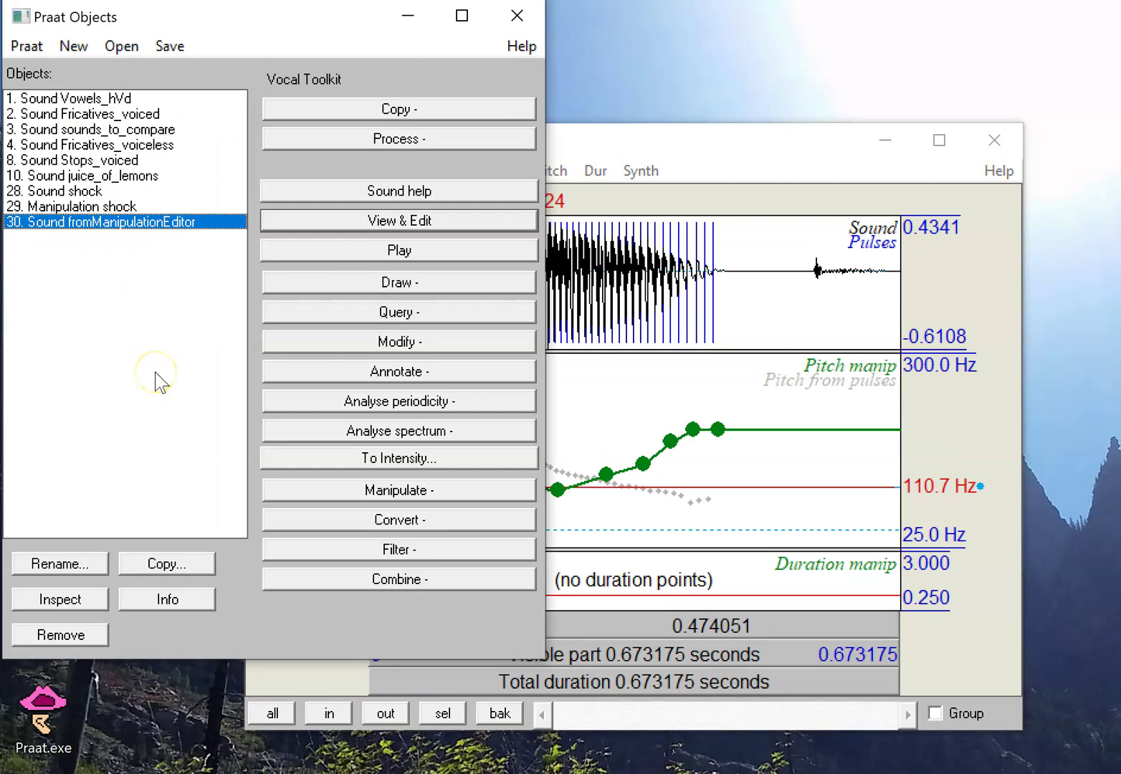
left_click(85, 633)
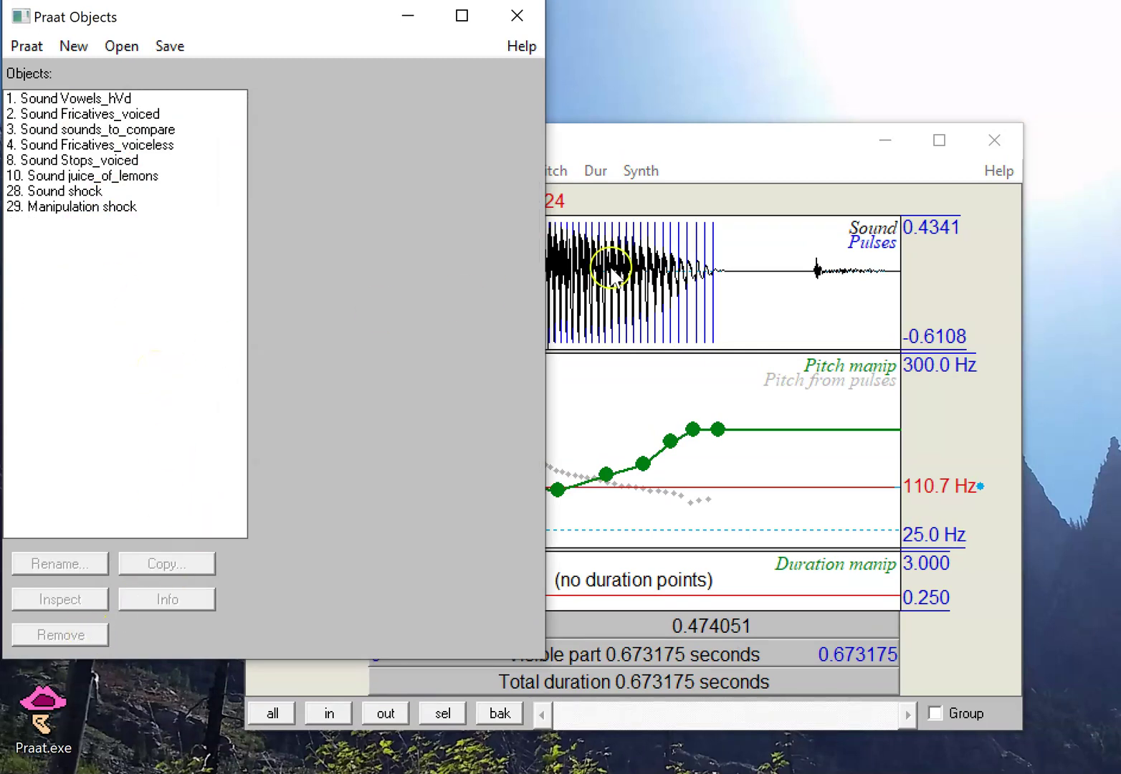
left_click_drag(668, 148, 746, 127)
left_click(128, 206)
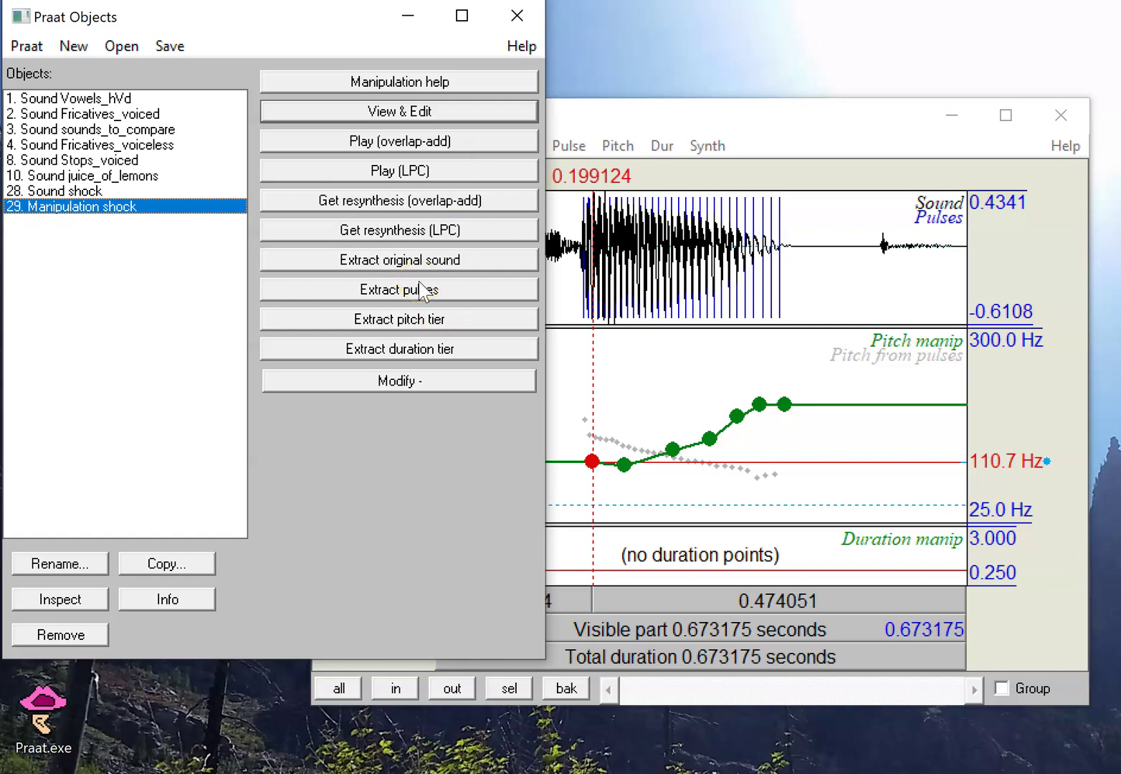
Step: Resynthesize by overlap-add, rename the sound shock_question_version, and open it for playback
left_click(465, 202)
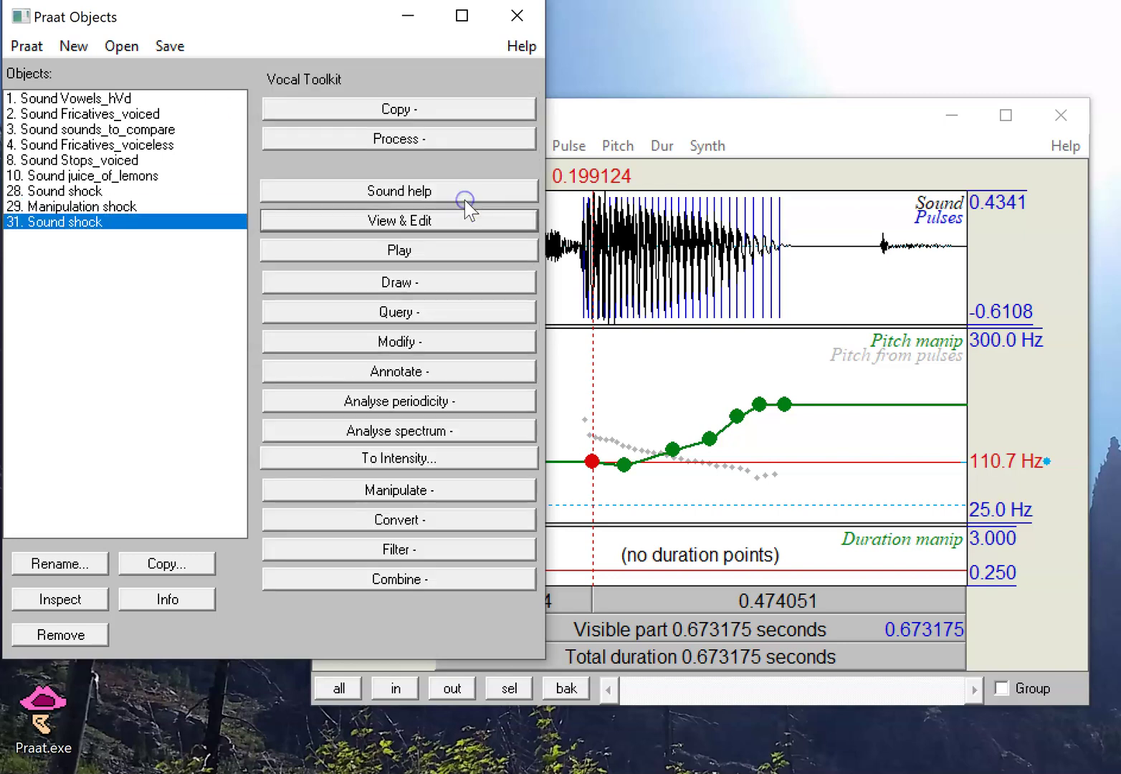
left_click(91, 192, "ctrl")
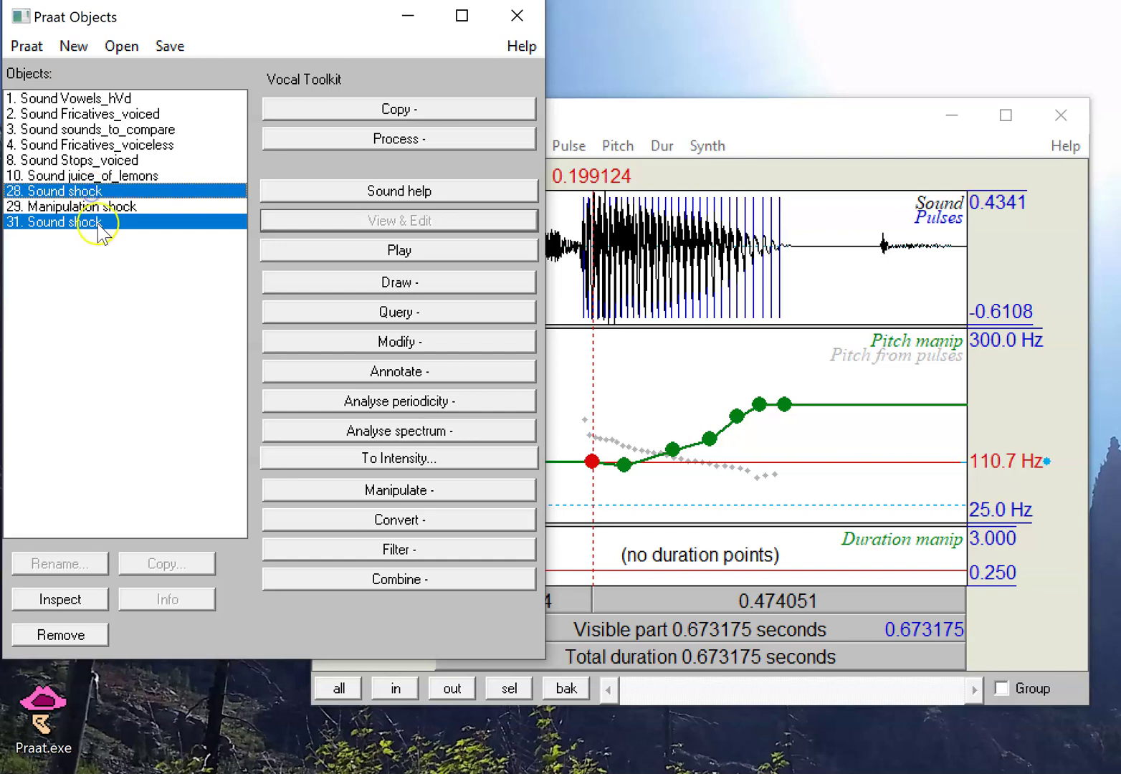
left_click(92, 220)
left_click(59, 566)
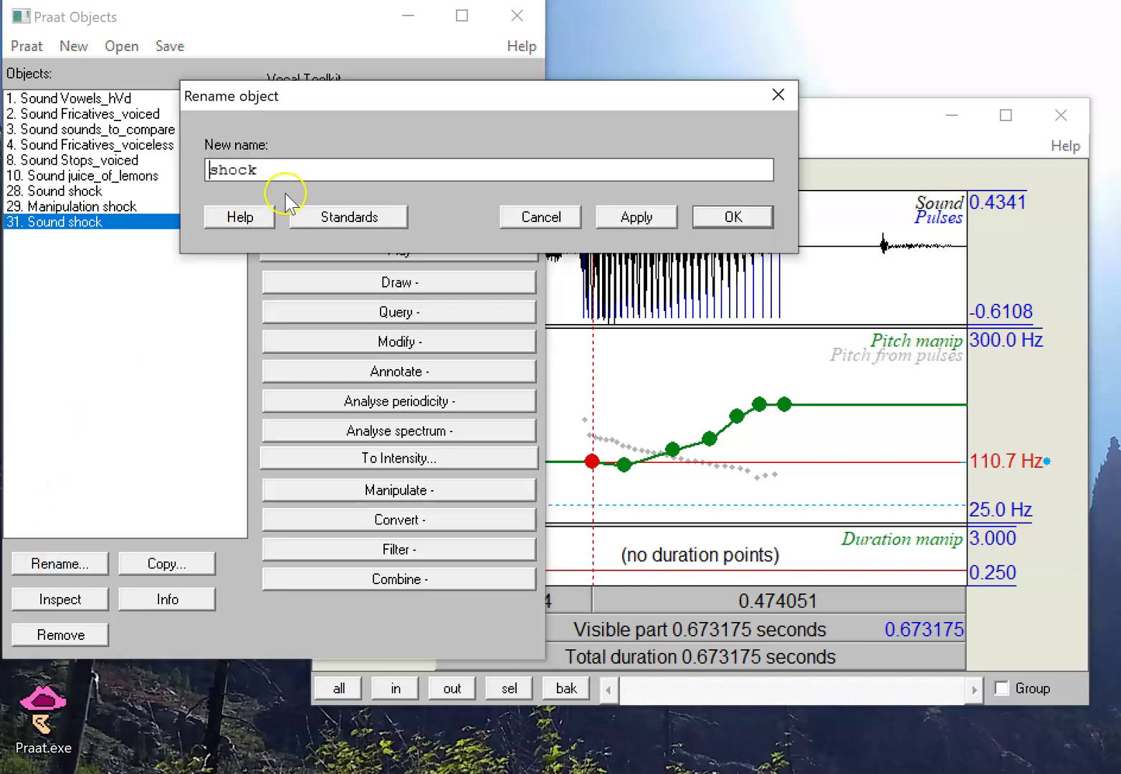
left_click(296, 171)
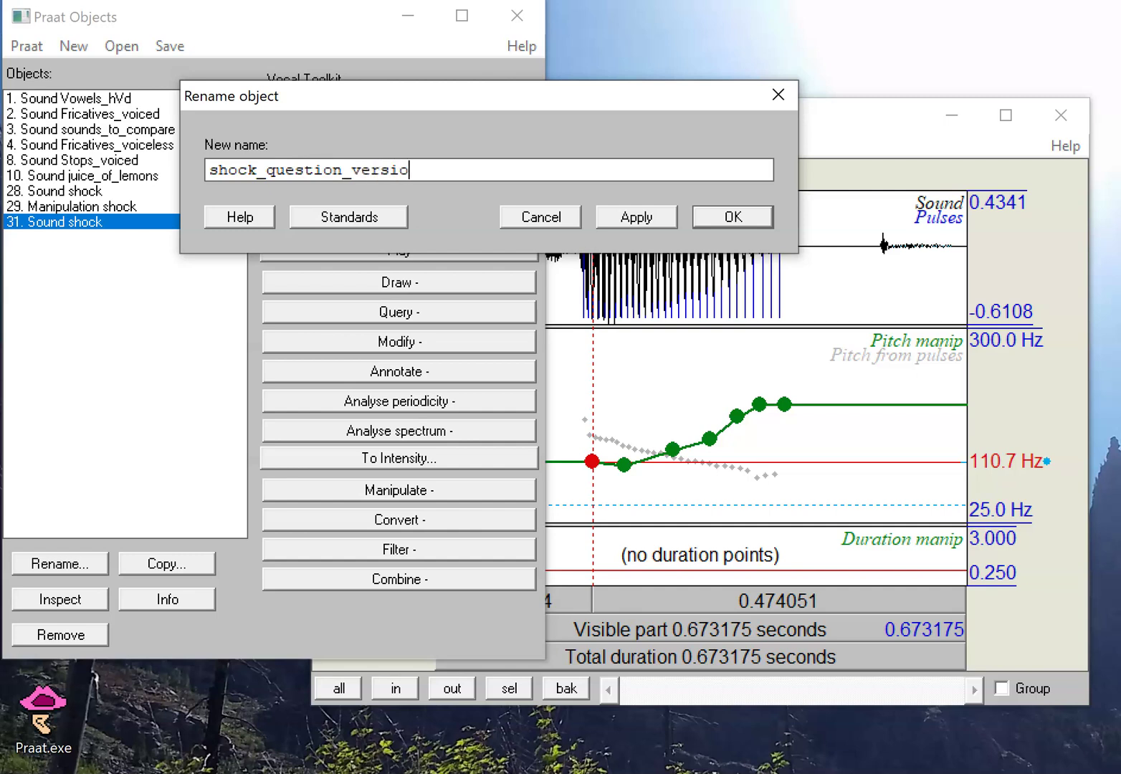
key("Return")
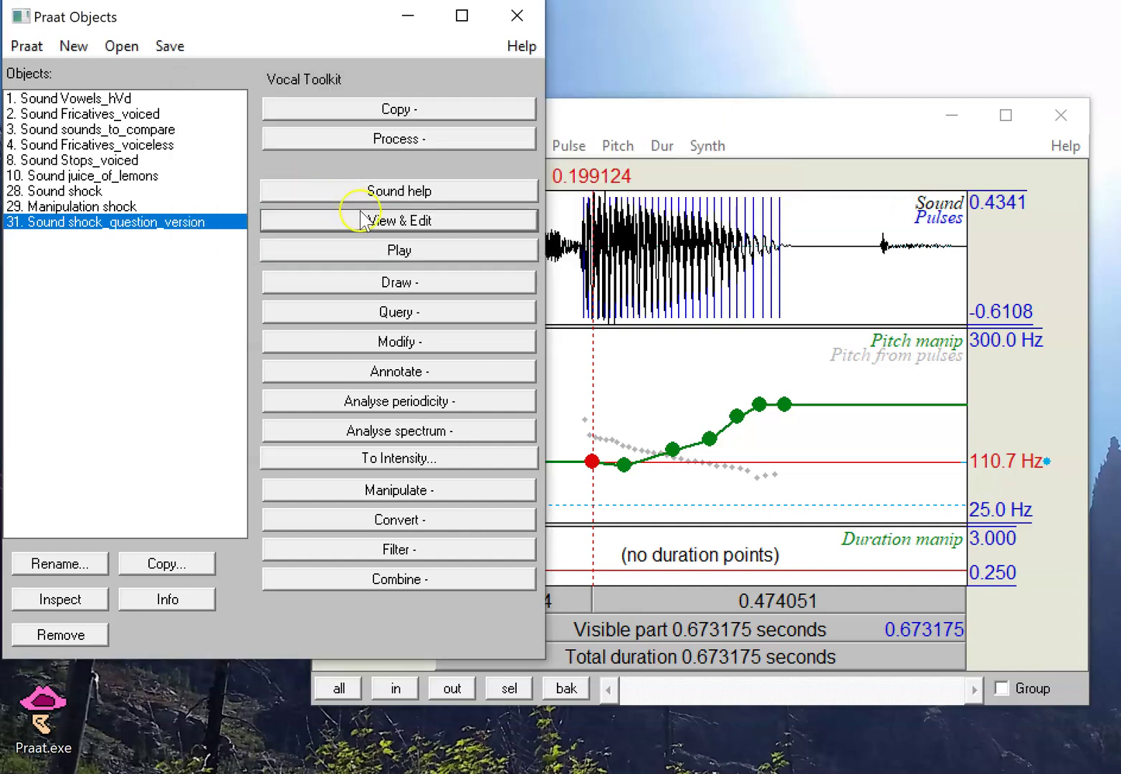
left_click(364, 220)
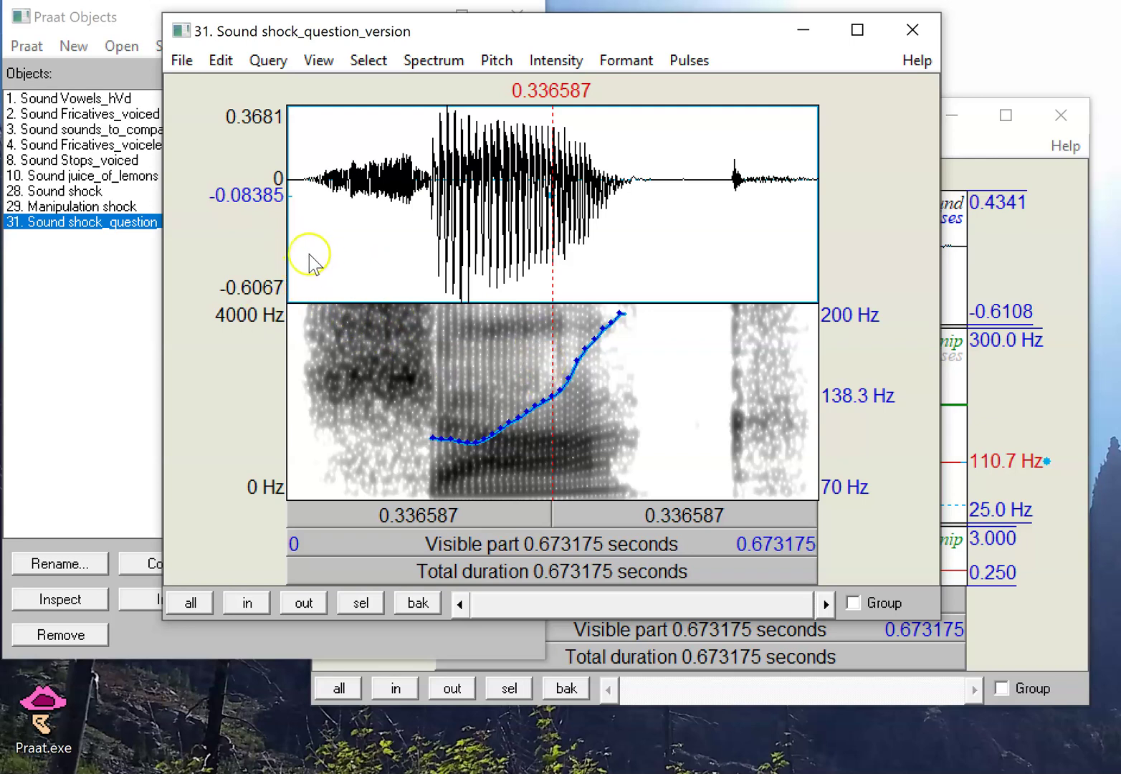
left_click(279, 240)
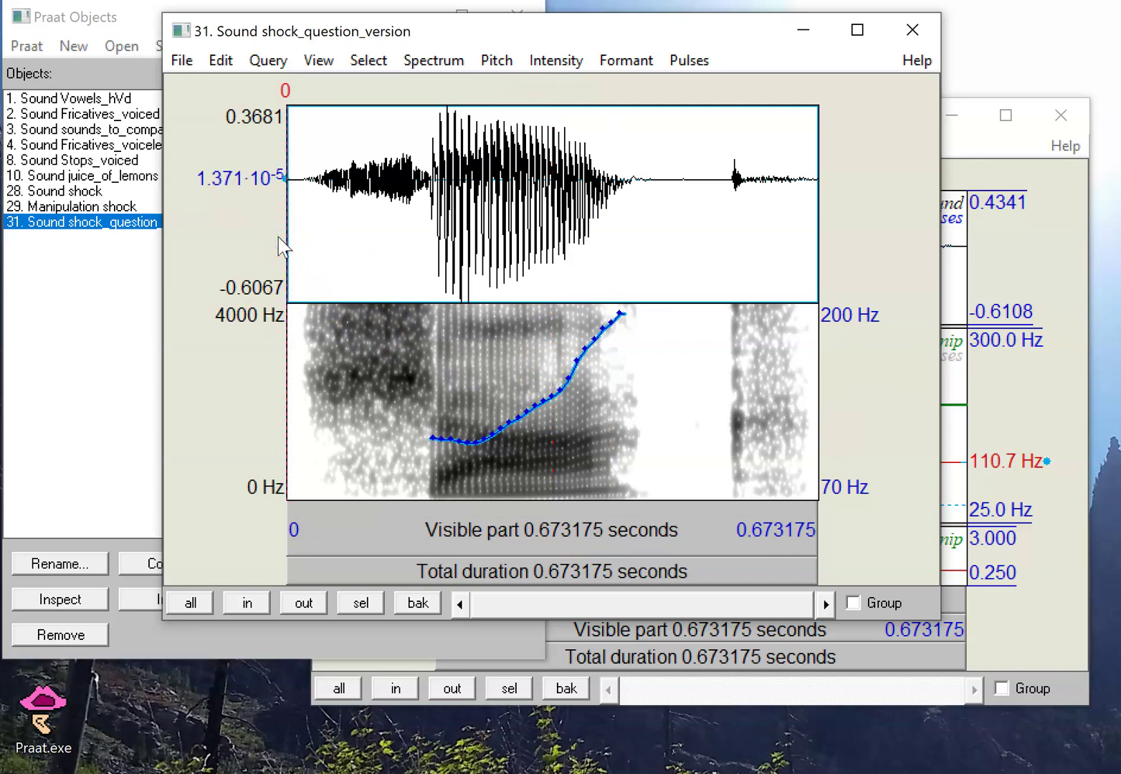
Step: Close the sound editor and delete the rising pitch points in the shock manipulation
left_click(911, 29)
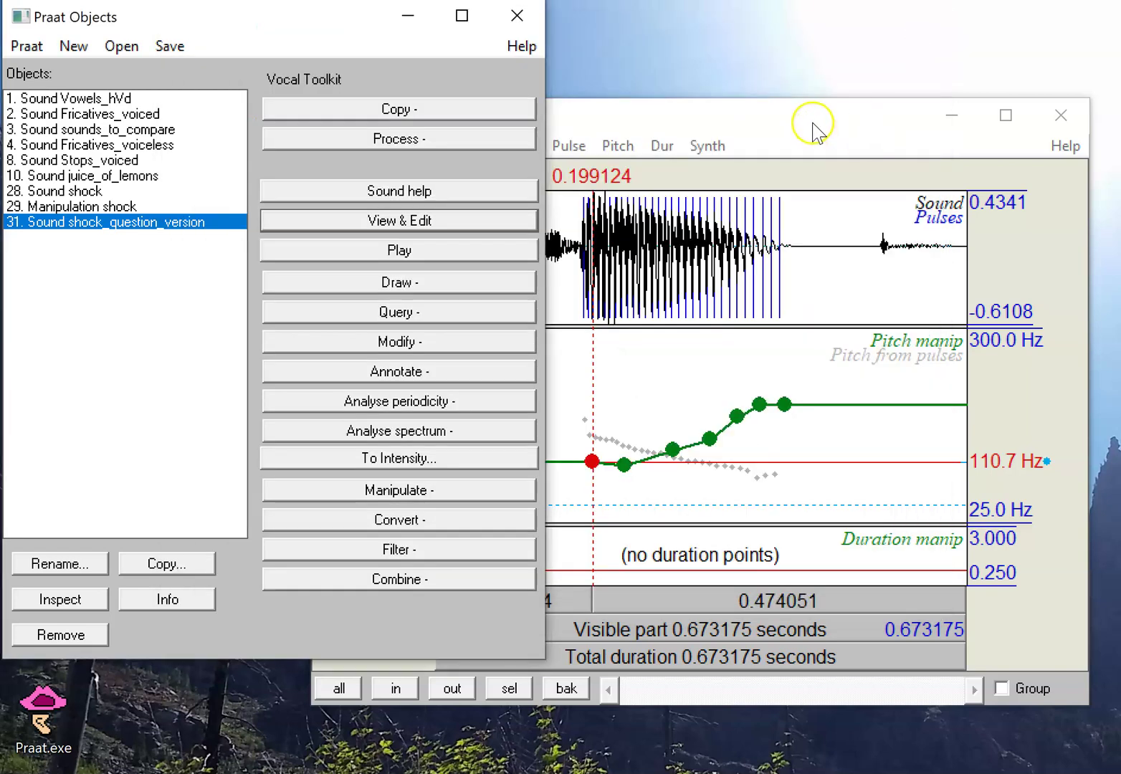
left_click_drag(813, 124, 688, 91)
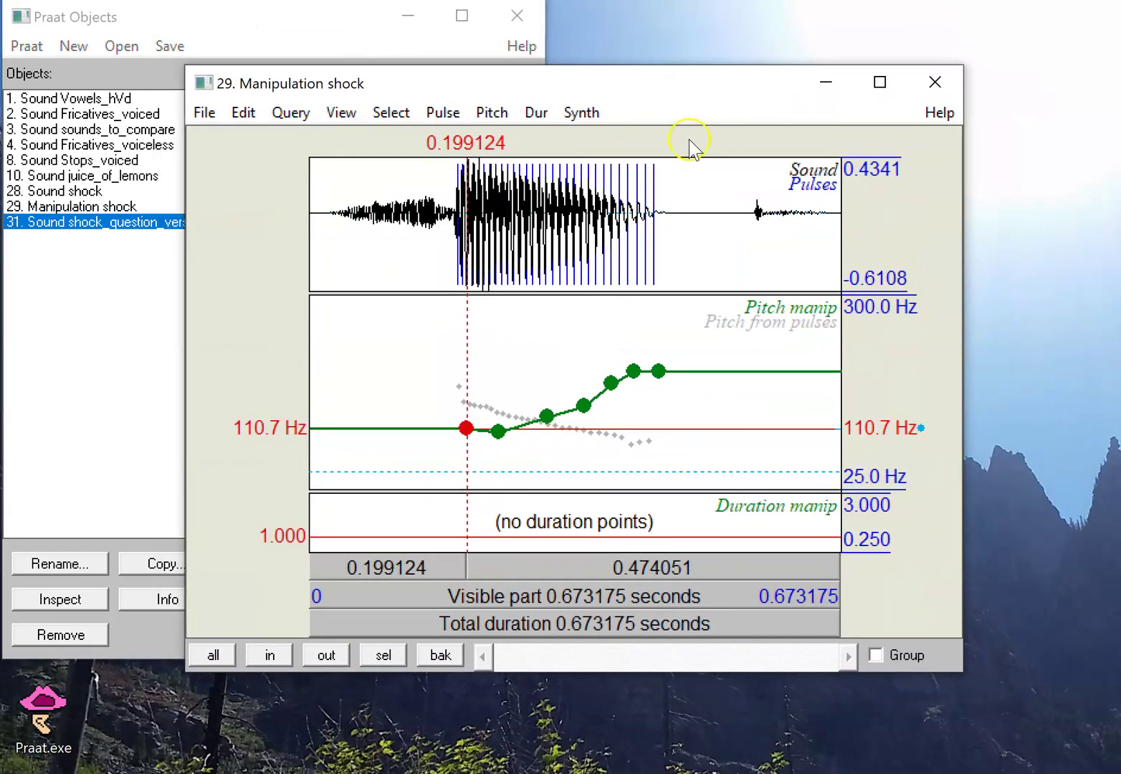
left_click(545, 456)
left_click_drag(489, 400, 678, 405)
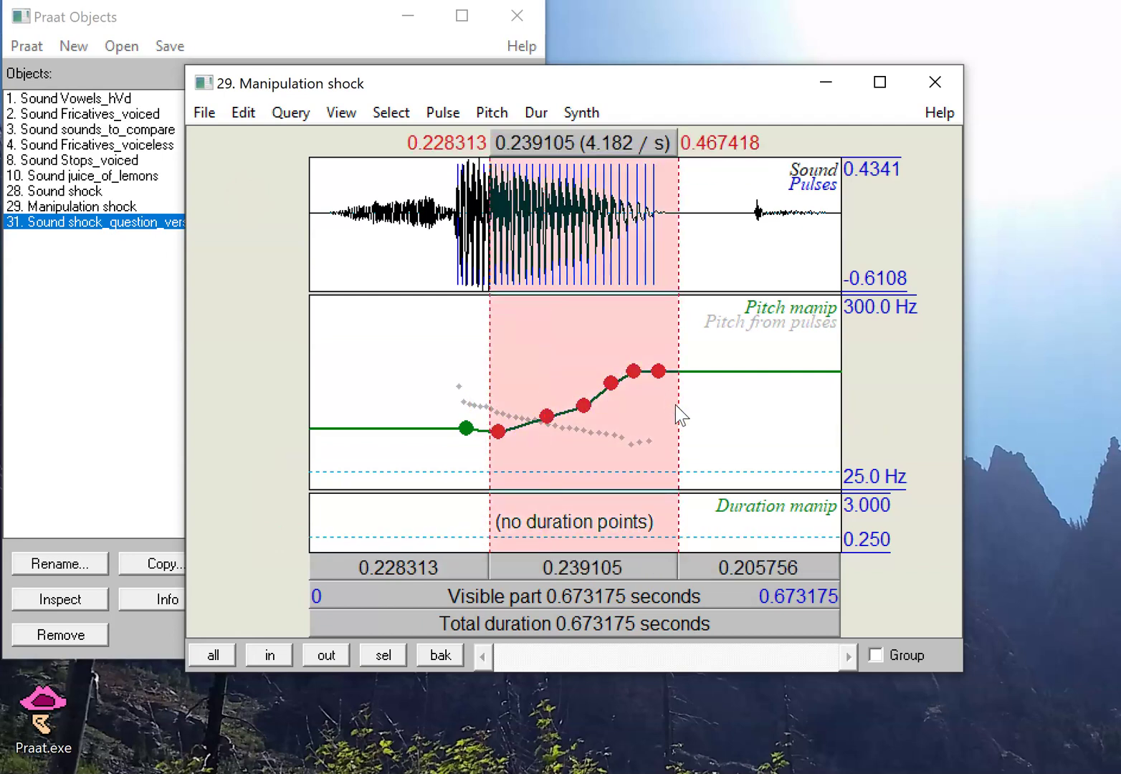
key("ctrl+alt+t")
left_click(623, 457)
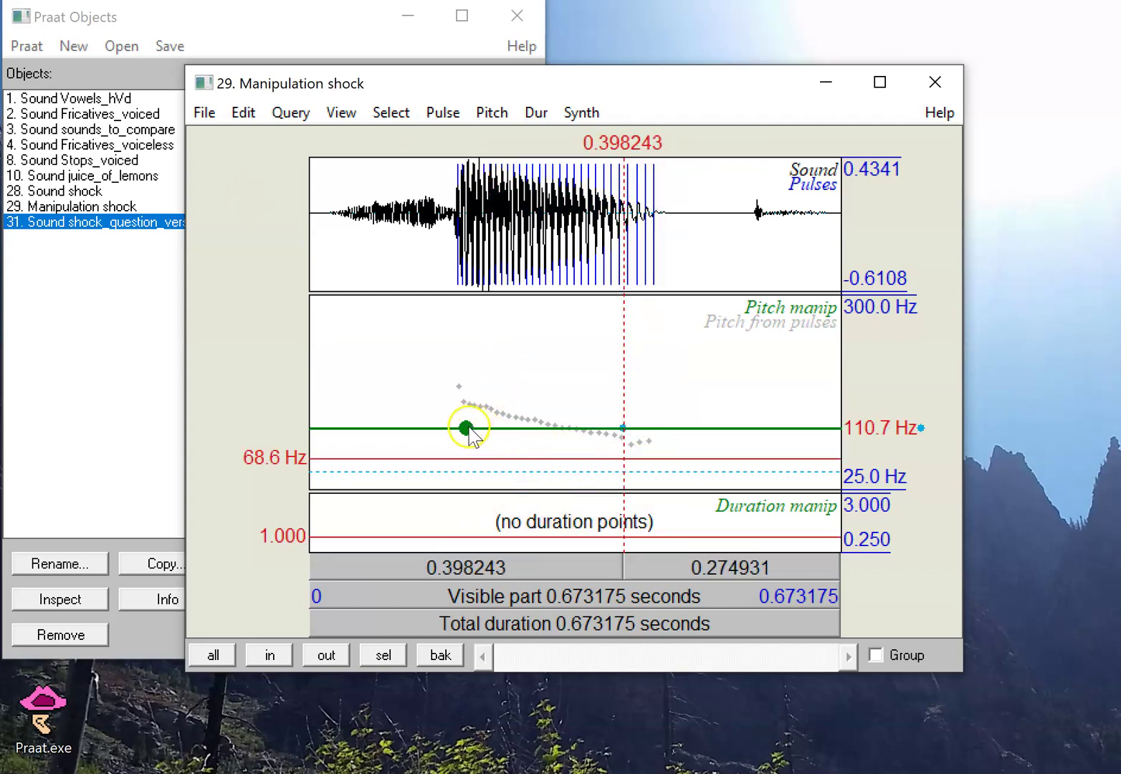
Step: Move the single remaining pitch point through 148, 85.5 and 59 Hz, ending at about 257 Hz
left_click_drag(466, 428, 461, 402)
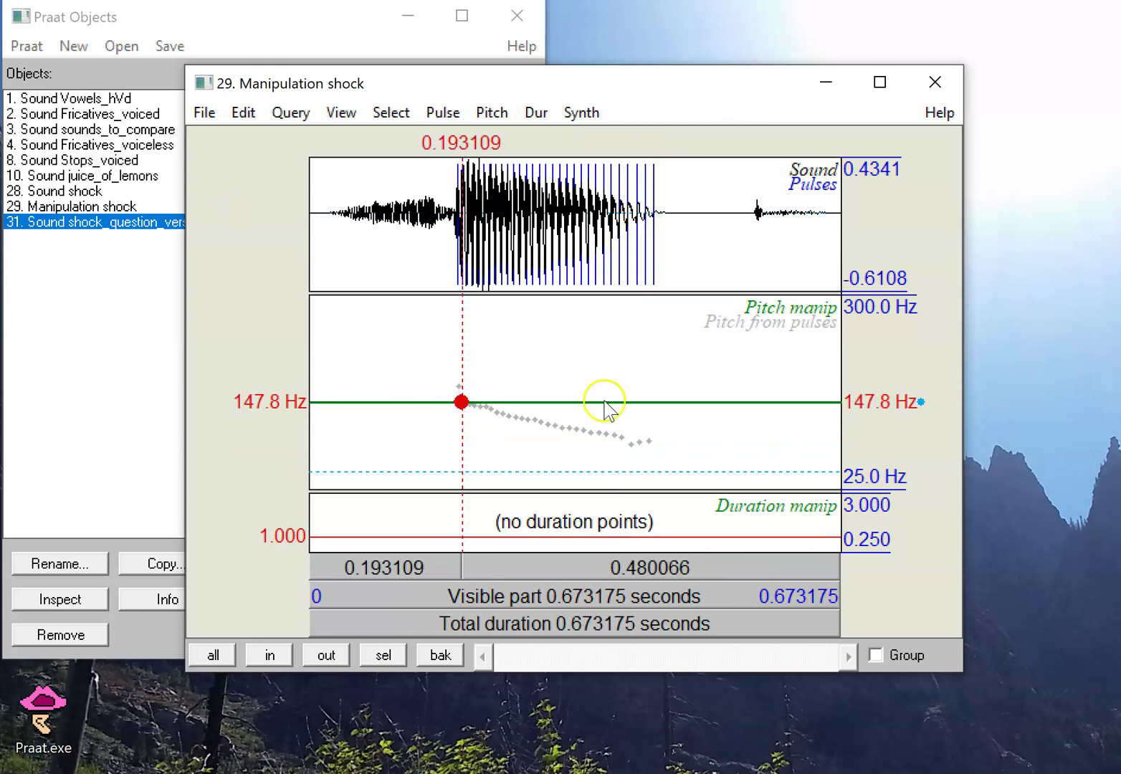
left_click(280, 300)
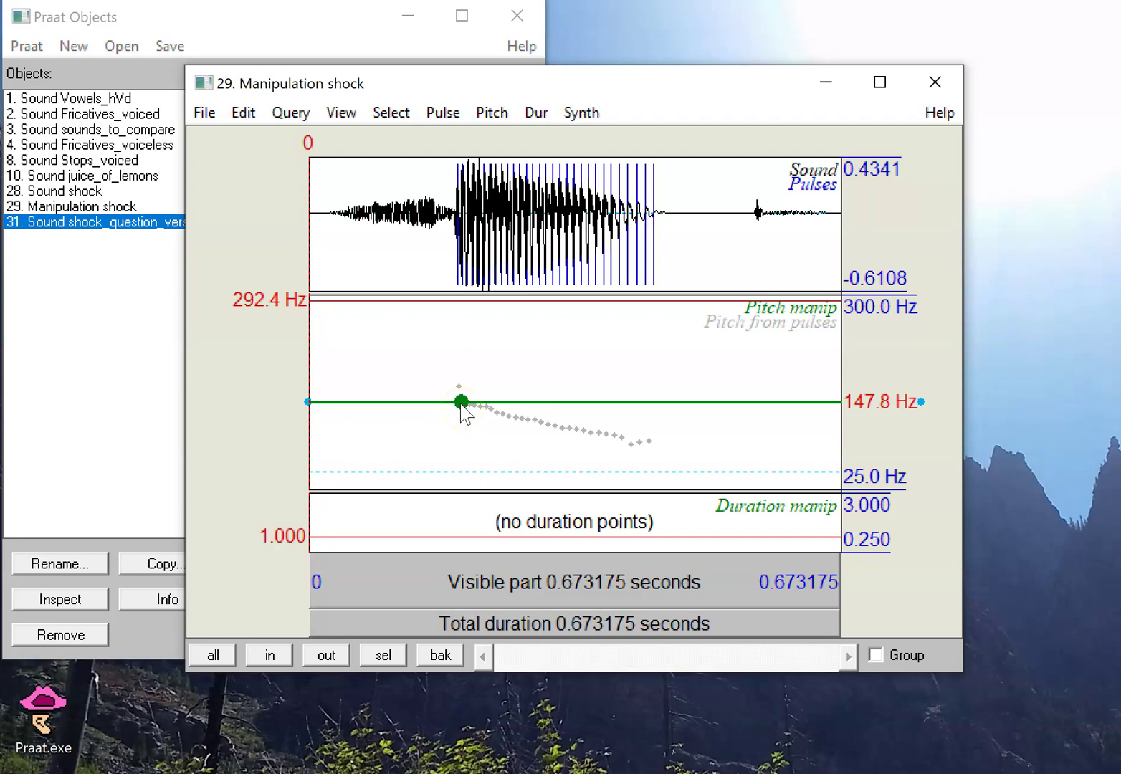
left_click_drag(461, 403, 459, 446)
left_click(297, 343)
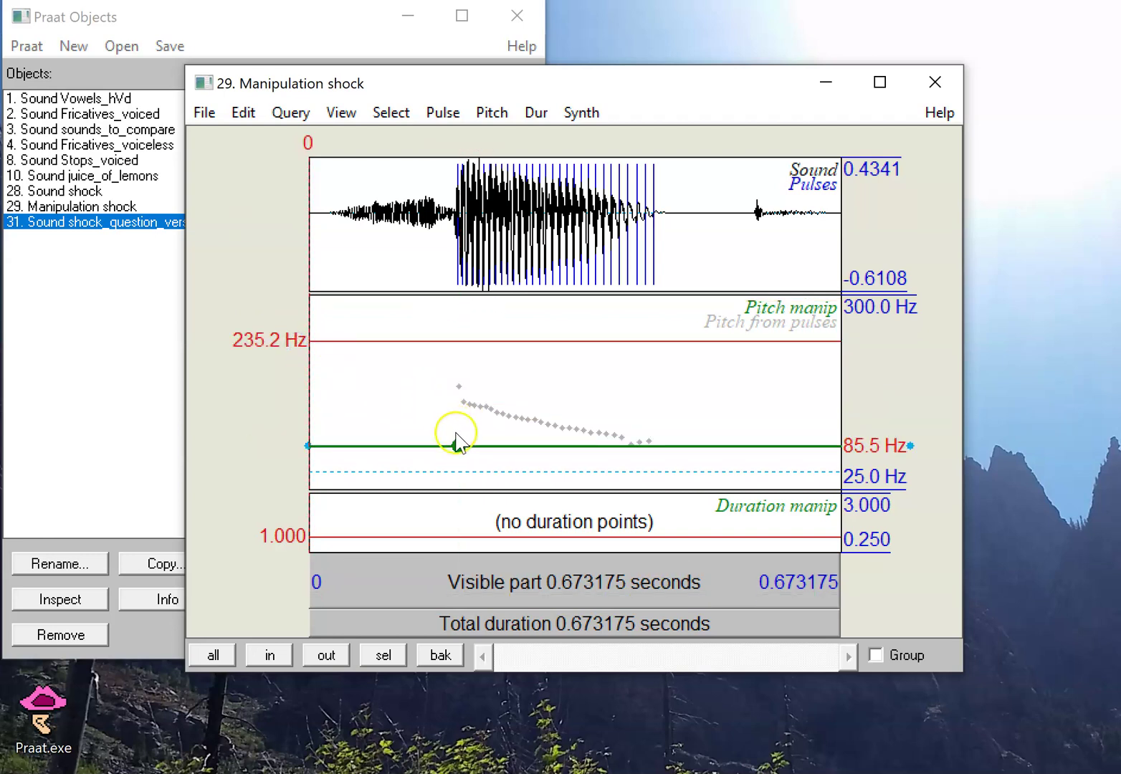
left_click_drag(459, 445, 463, 324)
left_click(286, 398)
left_click(281, 301)
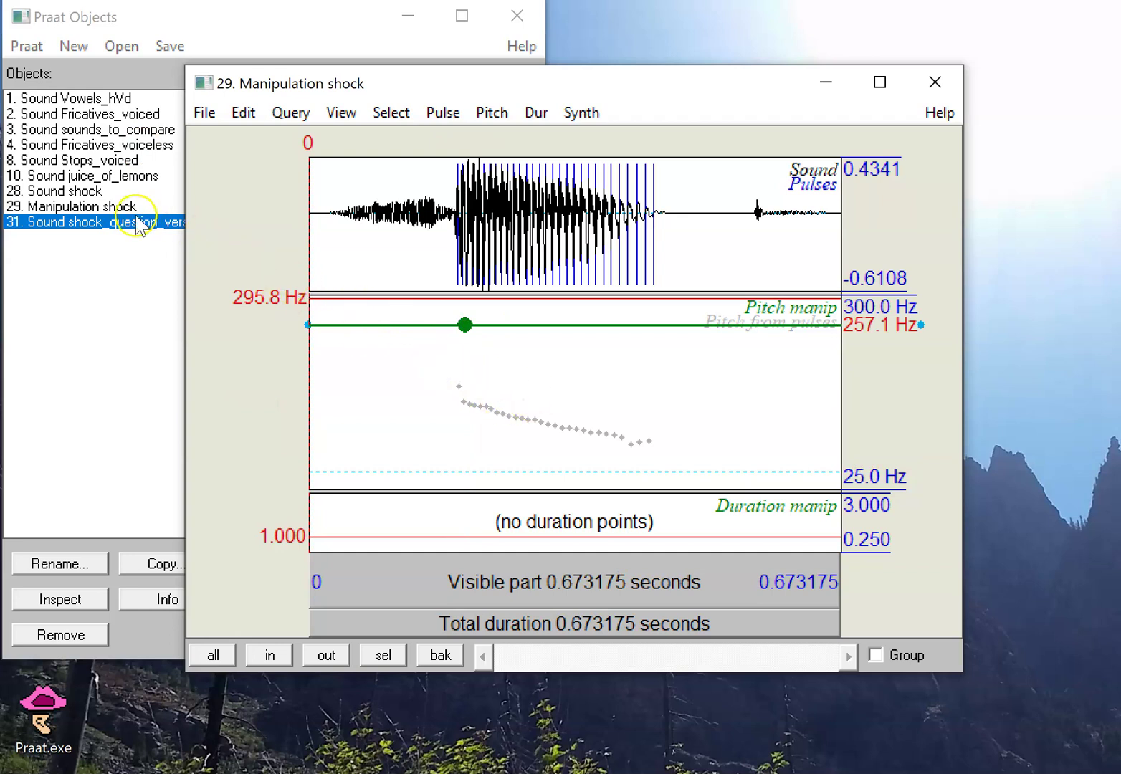
left_click(826, 82)
left_click(320, 220)
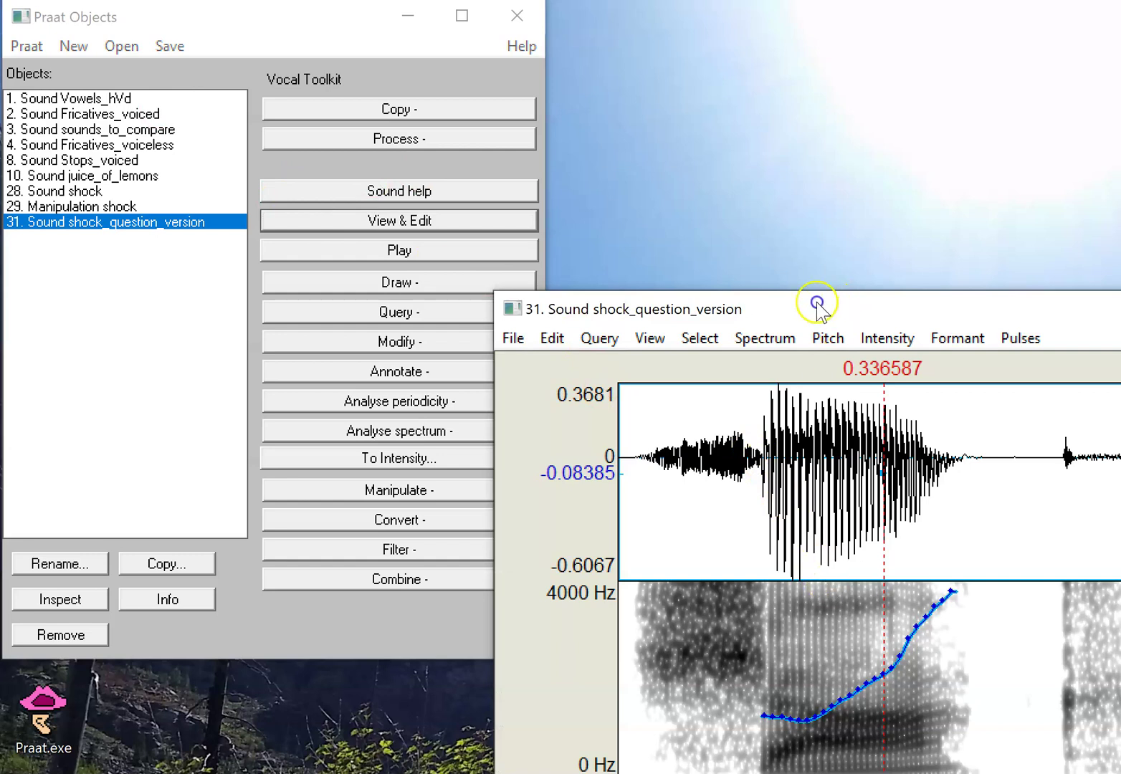
left_click_drag(816, 305, 529, 136)
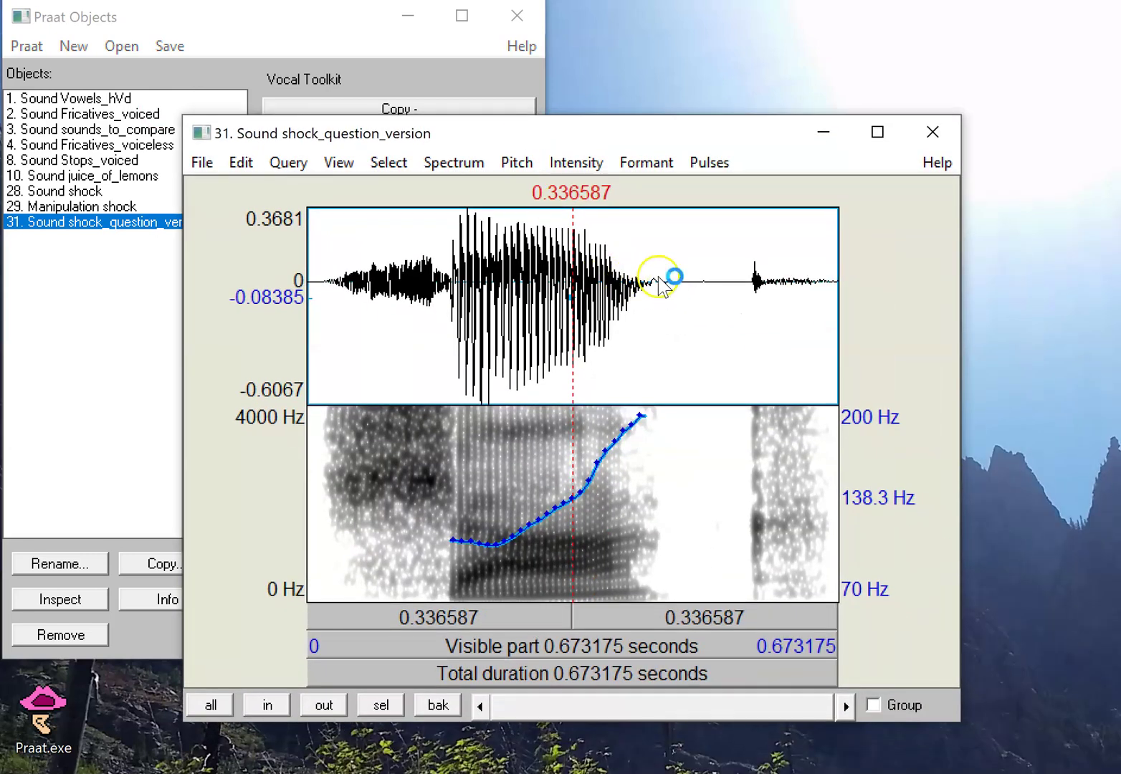
left_click_drag(658, 281, 453, 266)
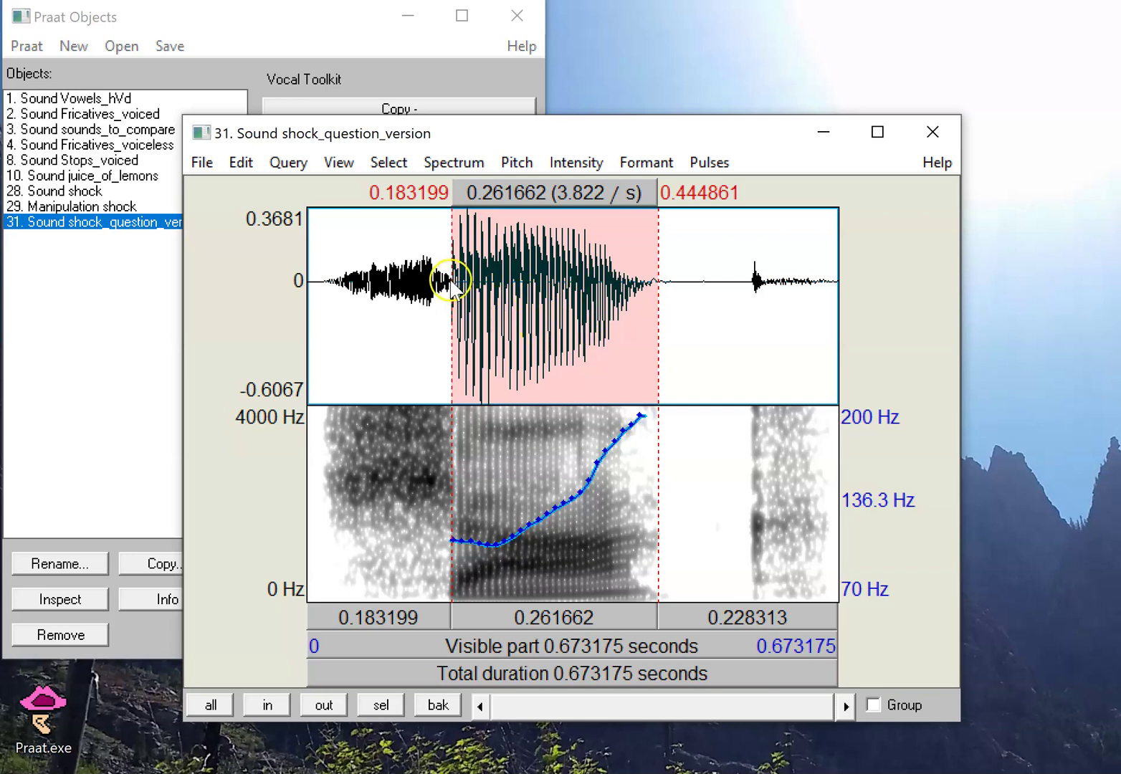
left_click_drag(451, 281, 321, 222)
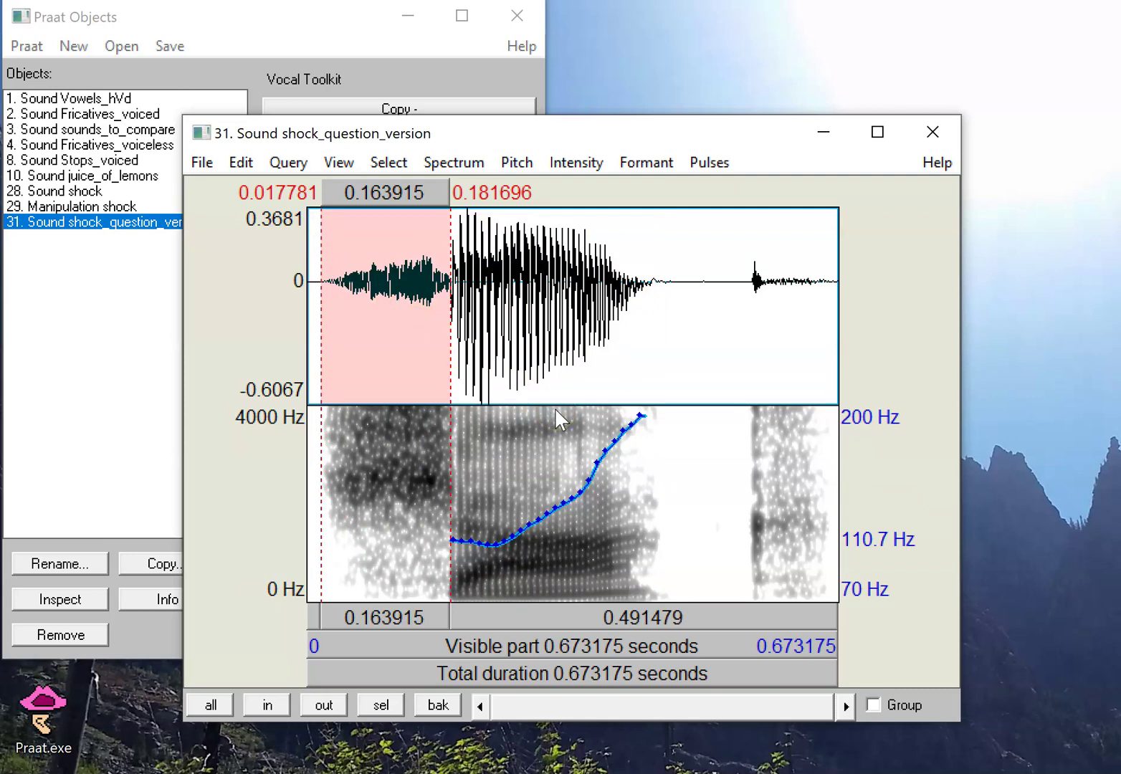
left_click(593, 418)
key("ctrl+w")
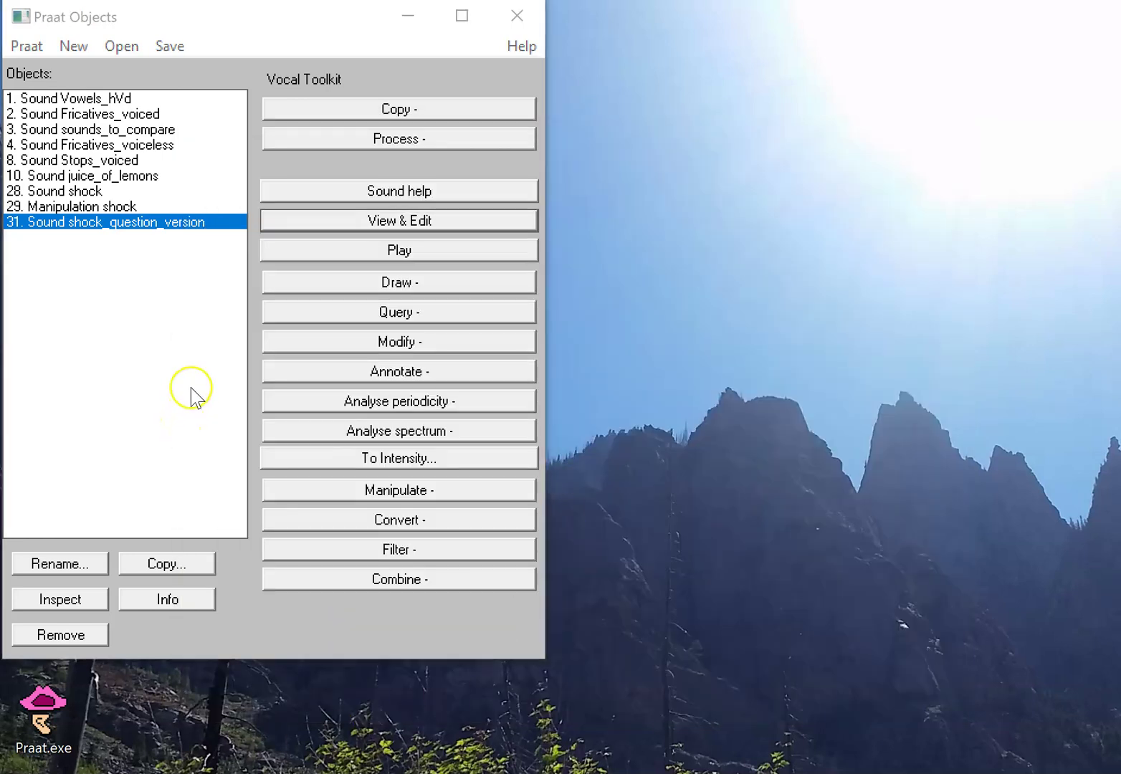
Step: Create a Manipulation from Sound juice_of_lemons using settings 0.01, 75 and 300
left_click(153, 179)
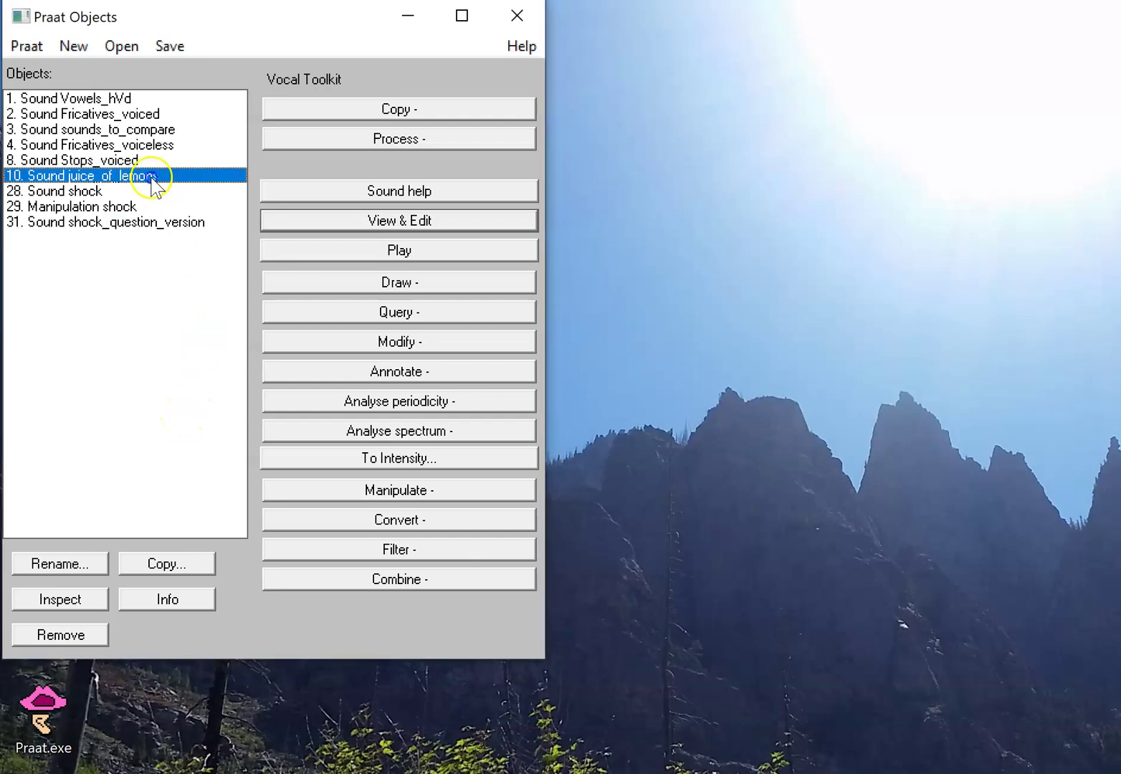
left_click(445, 494)
left_click(446, 514)
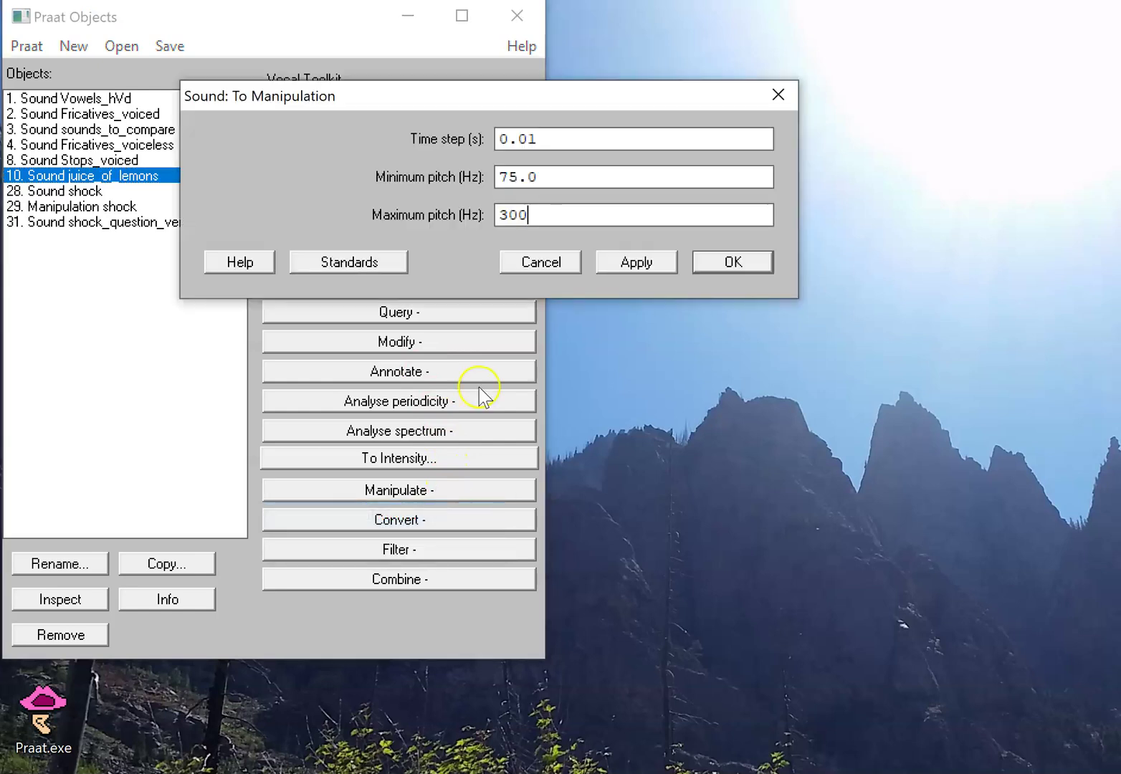
left_click(725, 267)
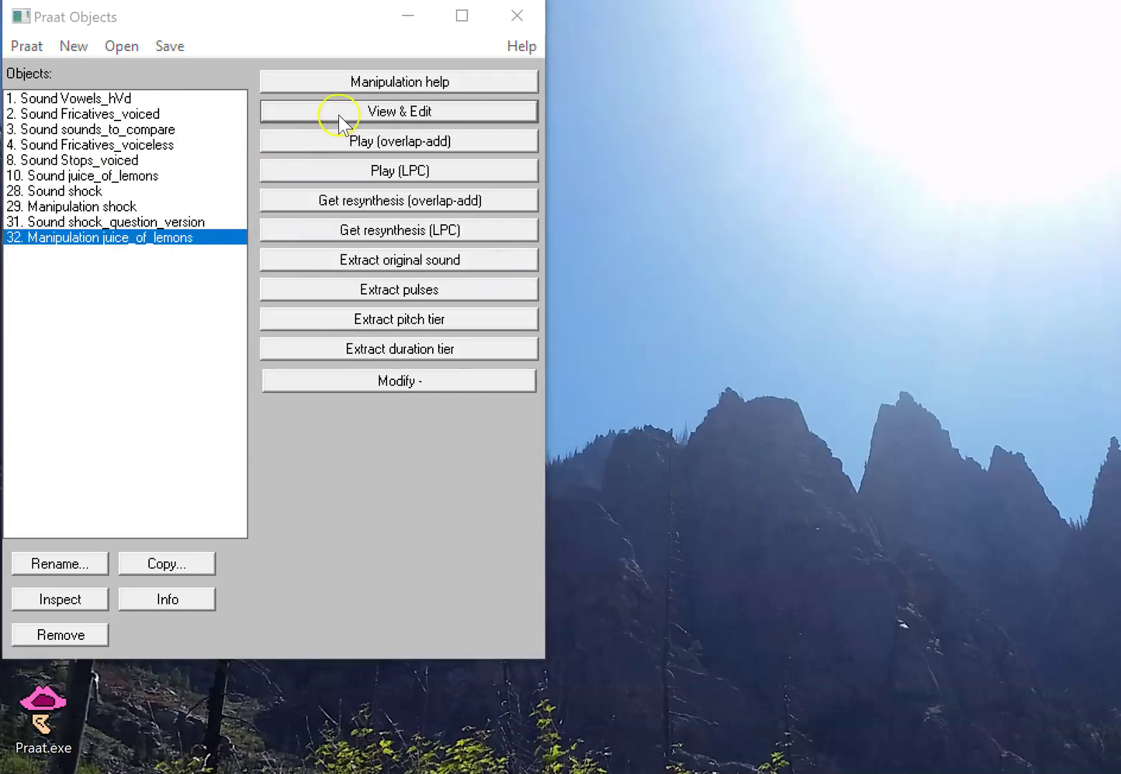
Step: Open the juice_of_lemons manipulation in an enlarged editor with the cursor at the start
left_click(340, 115)
left_click_drag(976, 98, 294, 35)
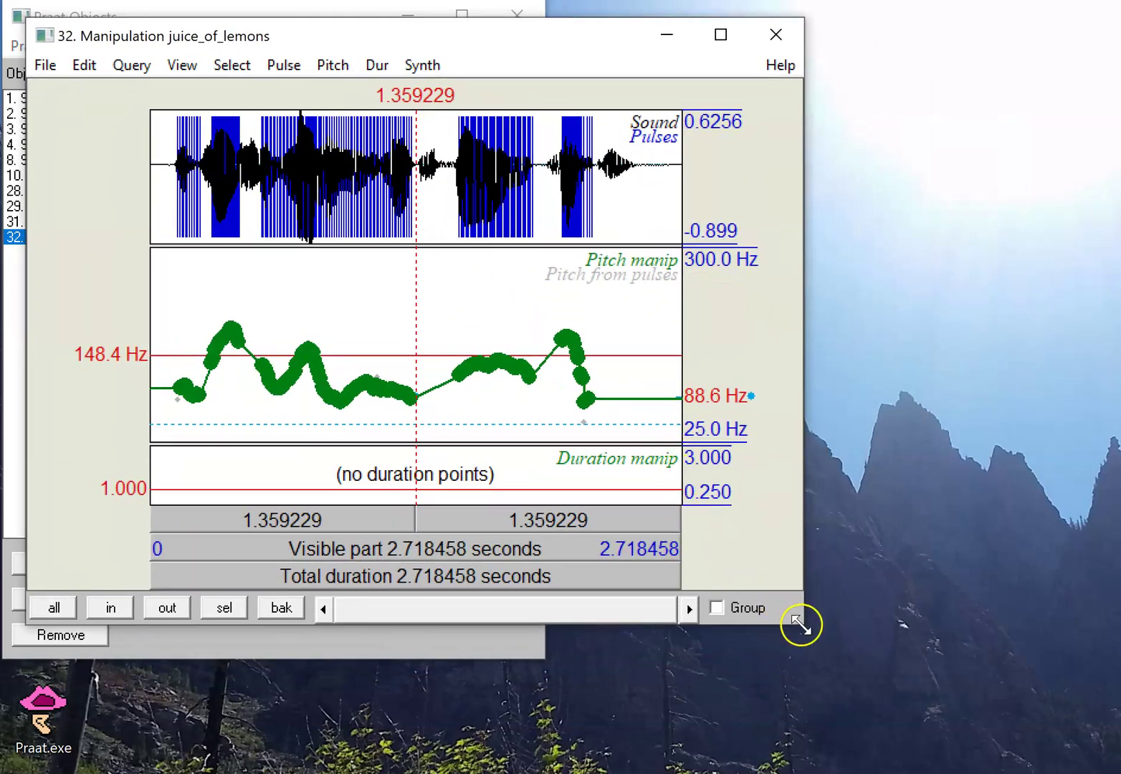
left_click_drag(796, 620, 1017, 706)
left_click(129, 185)
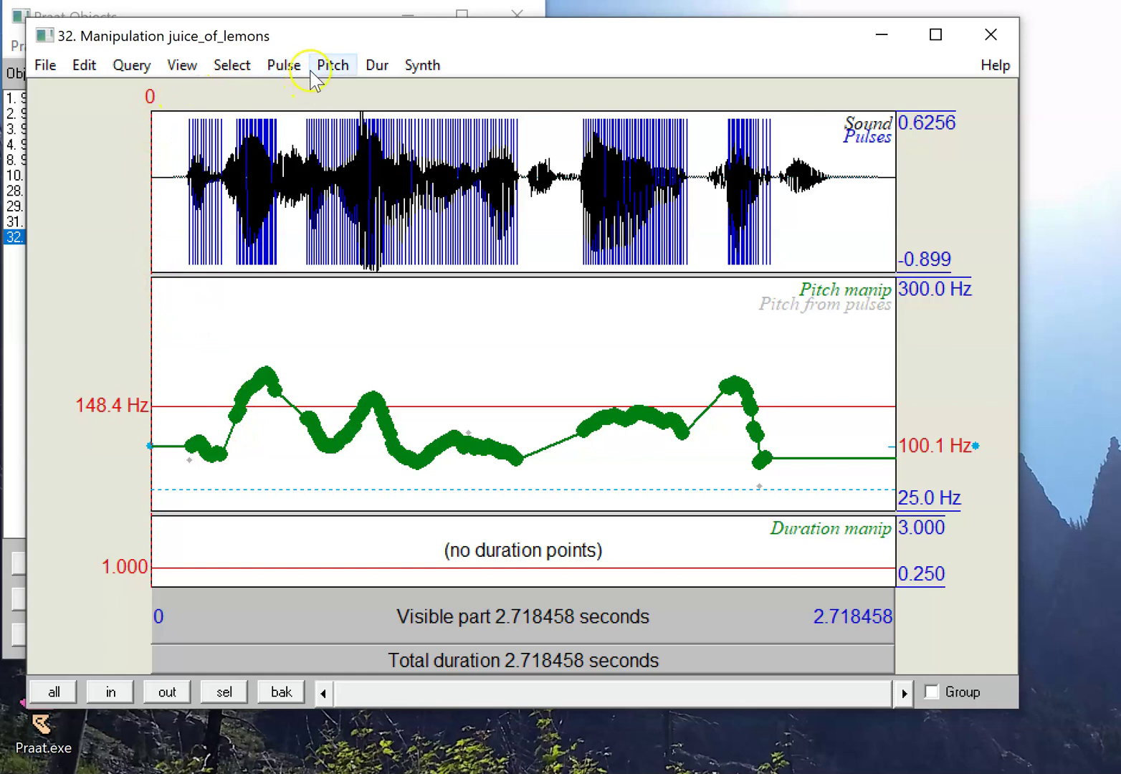
Step: Shift the whole sentence's pitch contour downward and publish the lowered resynthesis as a sound
left_click(338, 68)
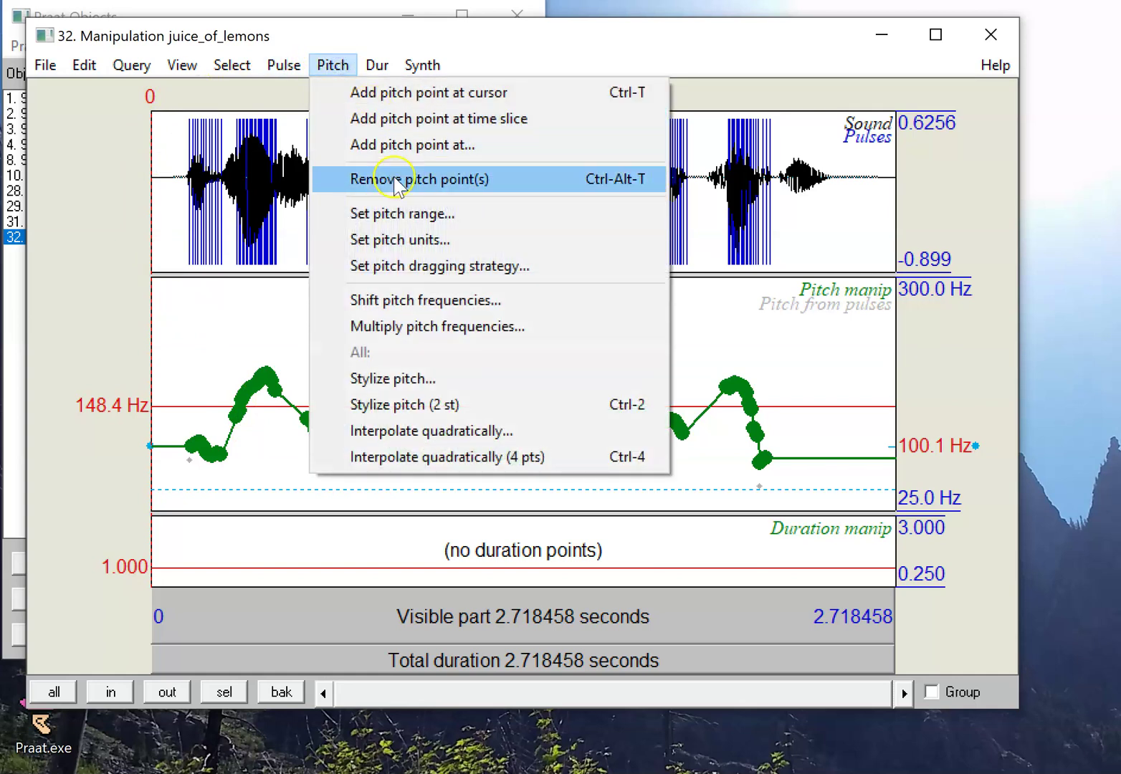
left_click(179, 249)
left_click_drag(152, 237, 896, 158)
left_click(334, 66)
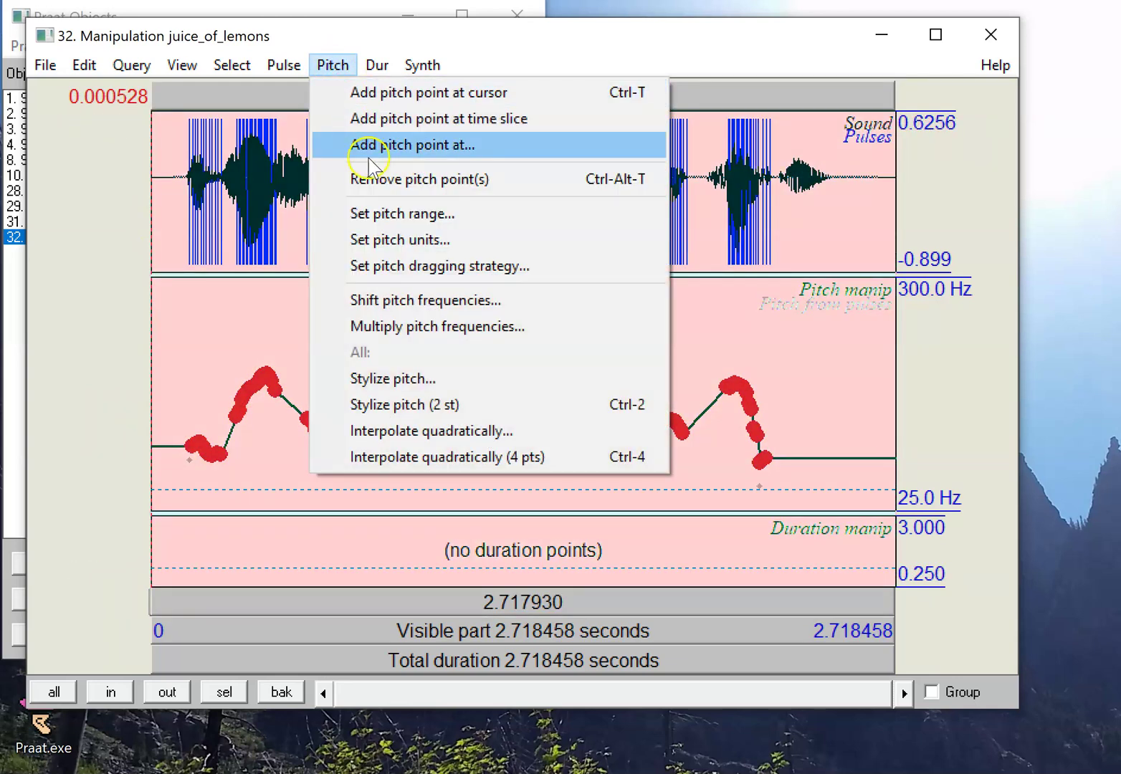
left_click(432, 302)
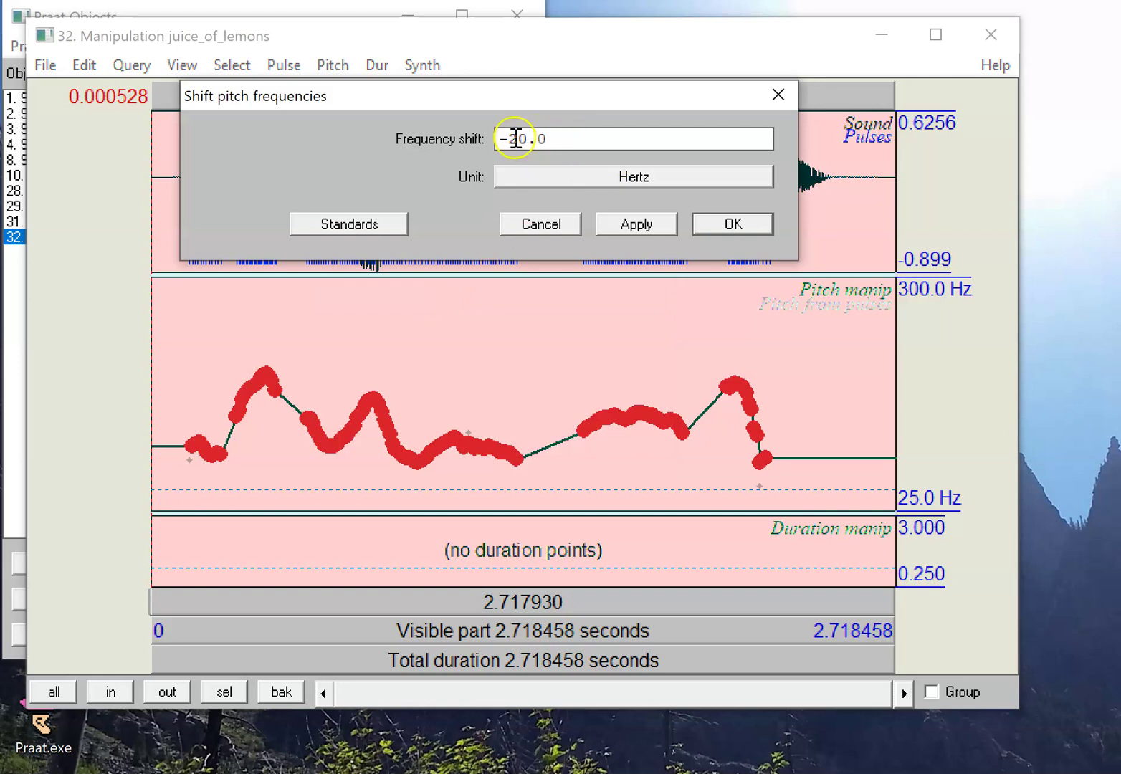
left_click(717, 227)
left_click(45, 66)
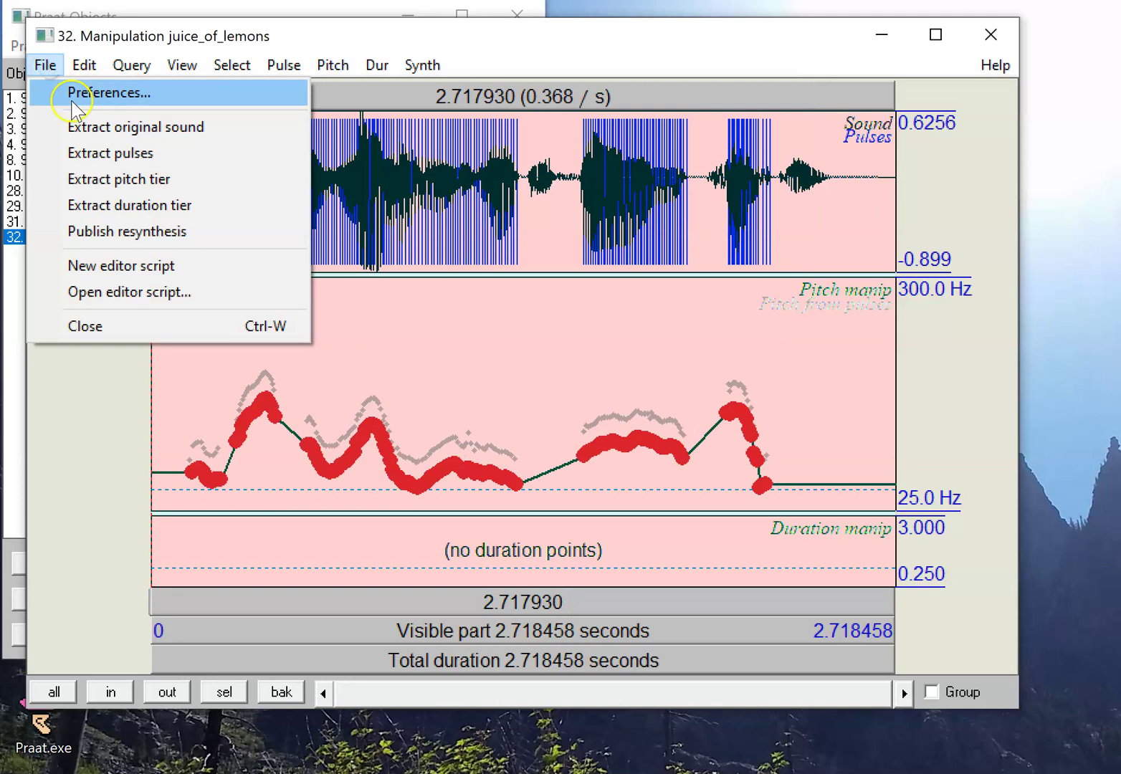
left_click(123, 240)
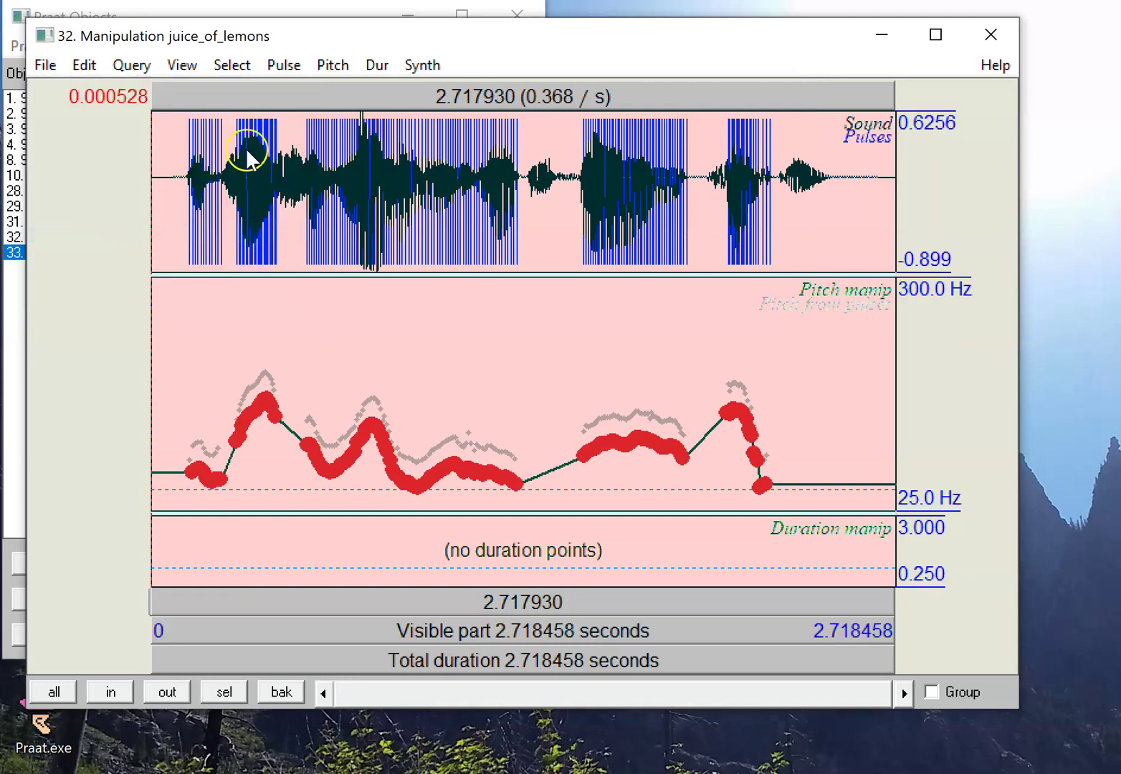
Step: Shift the pitch up by 60 Hz and publish that resynthesis as another sound
left_click(336, 66)
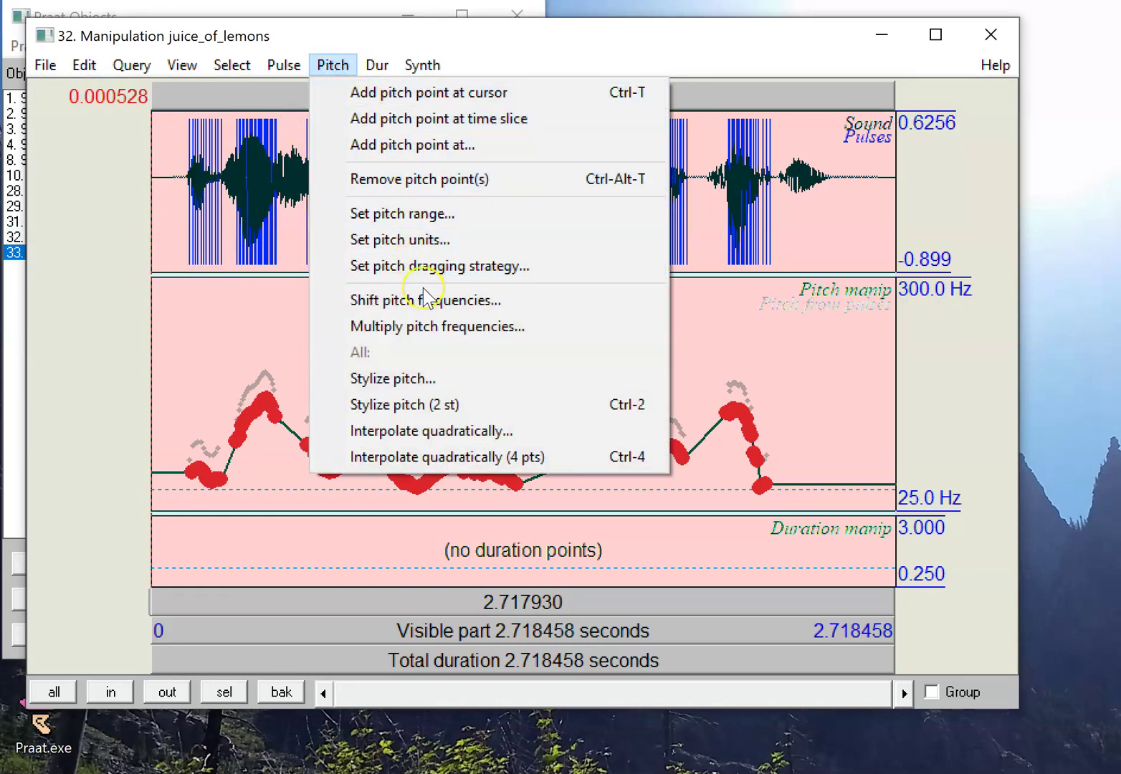
left_click(425, 301)
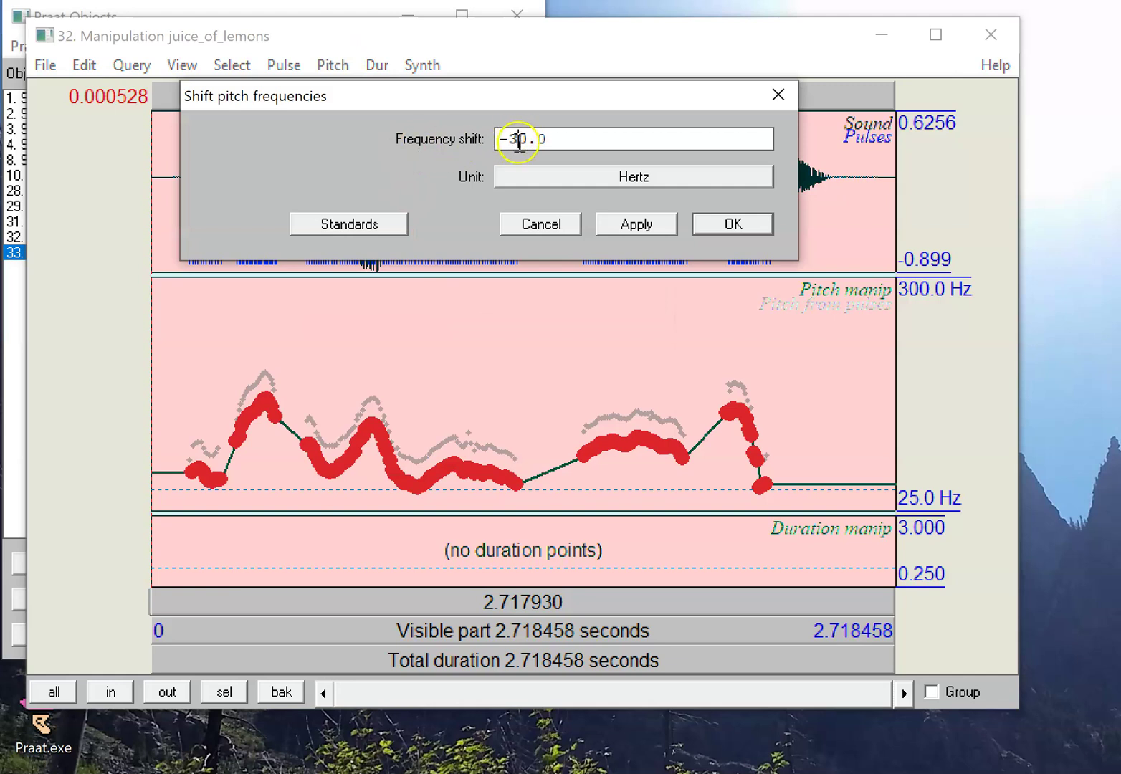
left_click_drag(516, 138, 479, 144)
type("6")
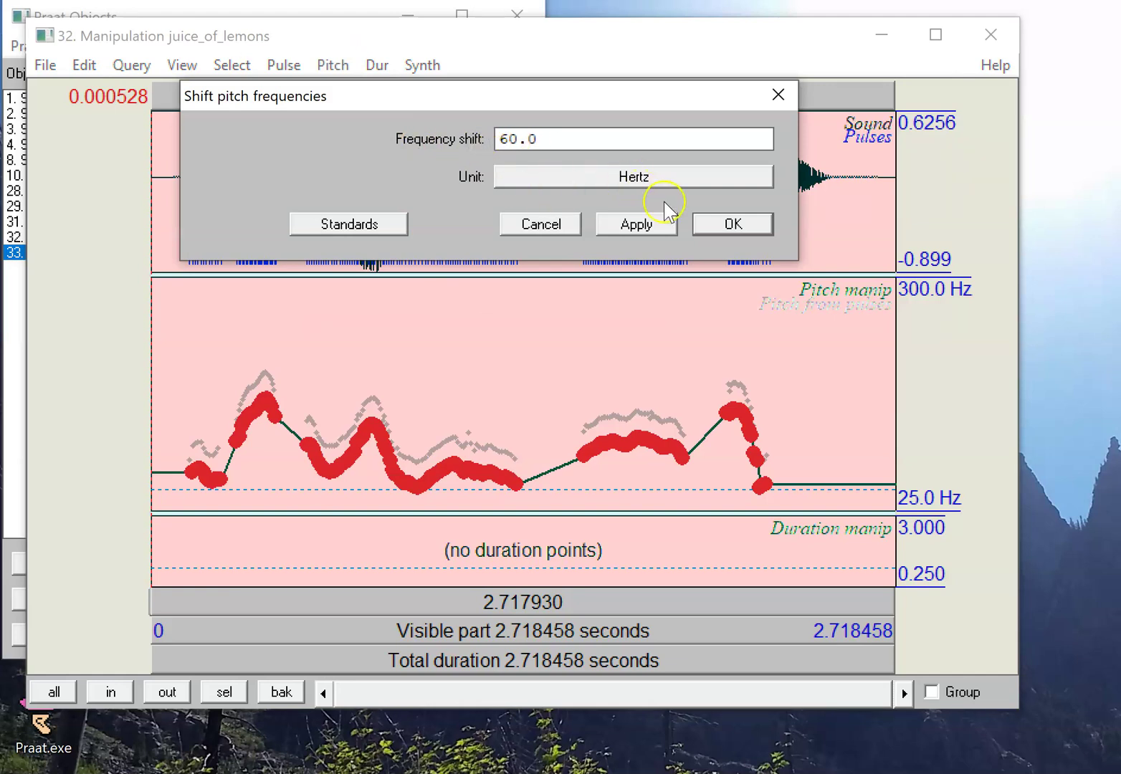
left_click(733, 223)
left_click(45, 66)
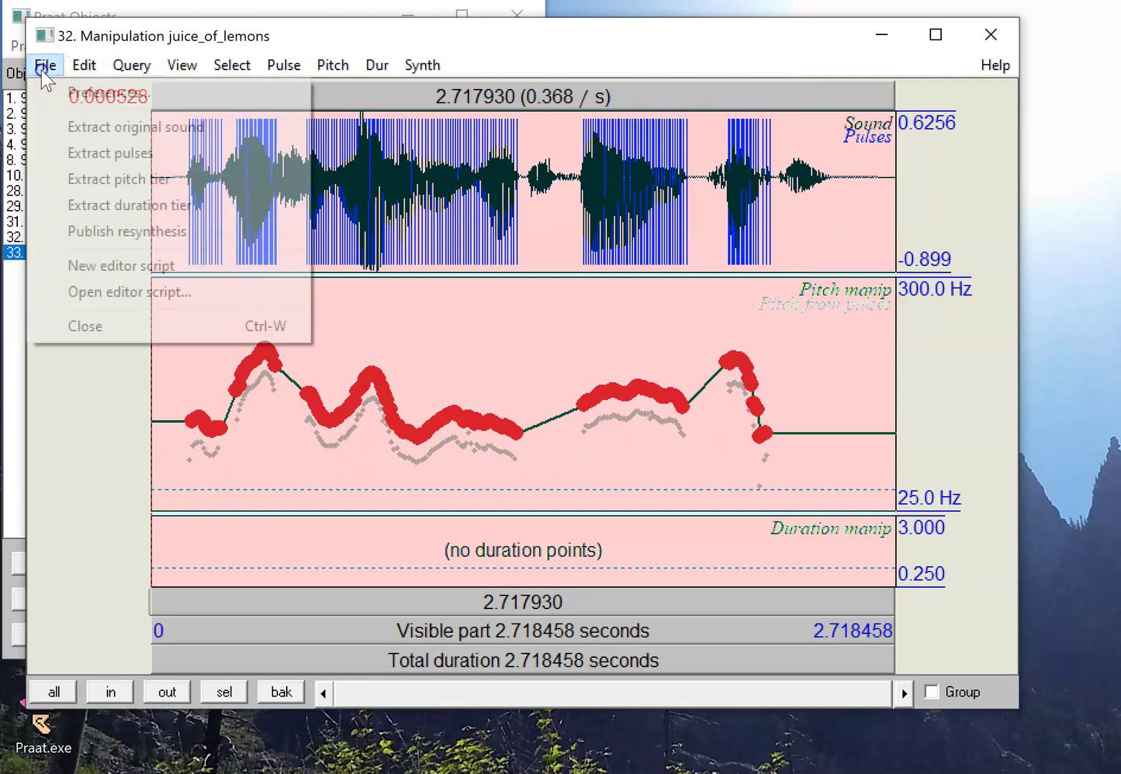
left_click(170, 231)
Step: Rename resynthesized sound 33 to sentence_low
left_click(882, 36)
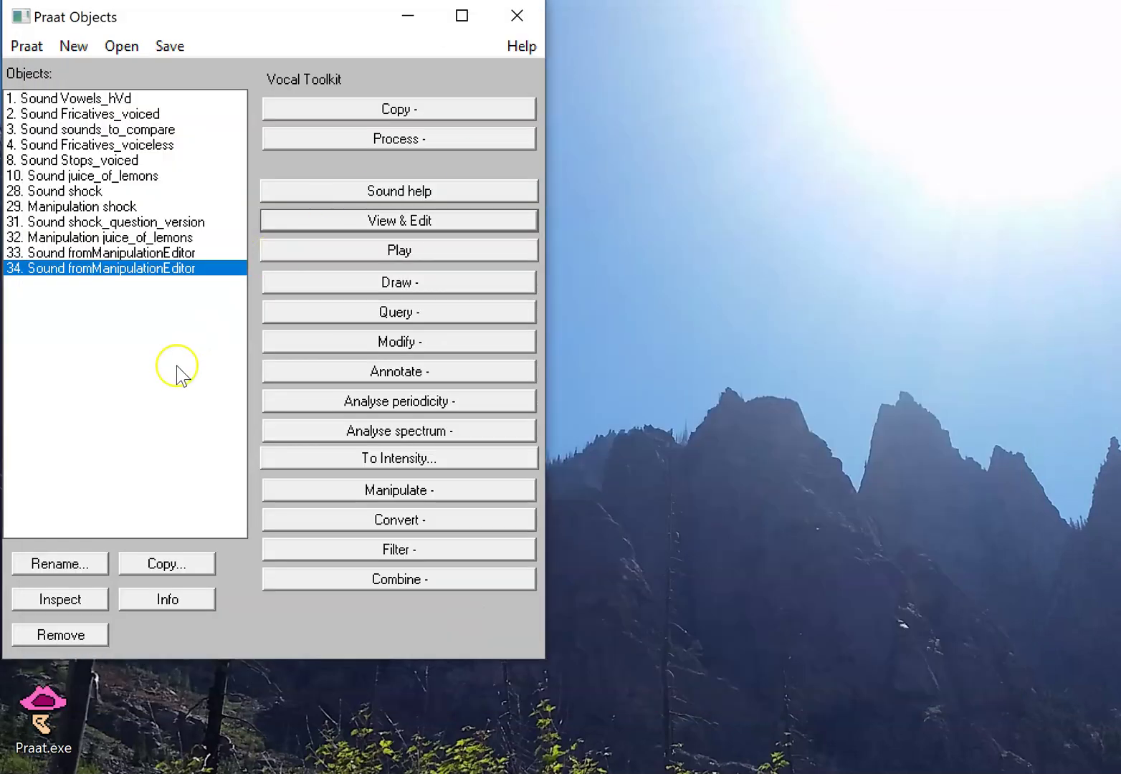
left_click_drag(101, 252, 110, 288)
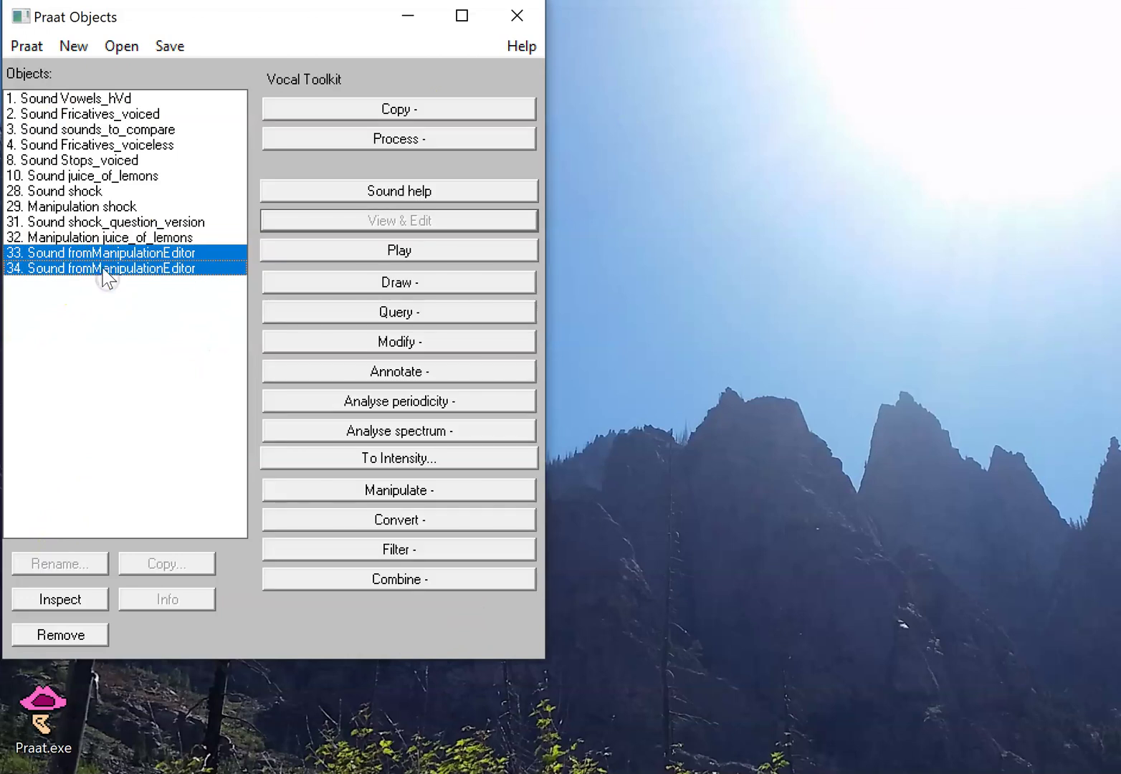
left_click(101, 254)
left_click(61, 563)
left_click_drag(445, 170, 74, 183)
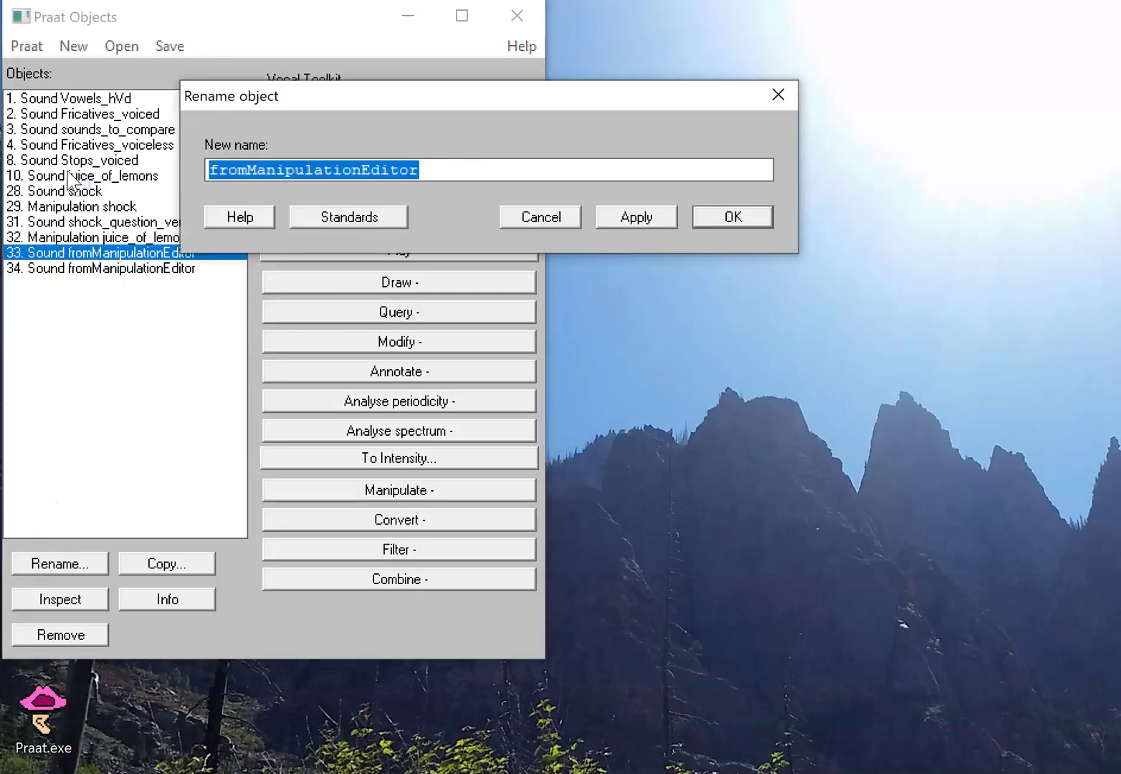
type("sentence_low")
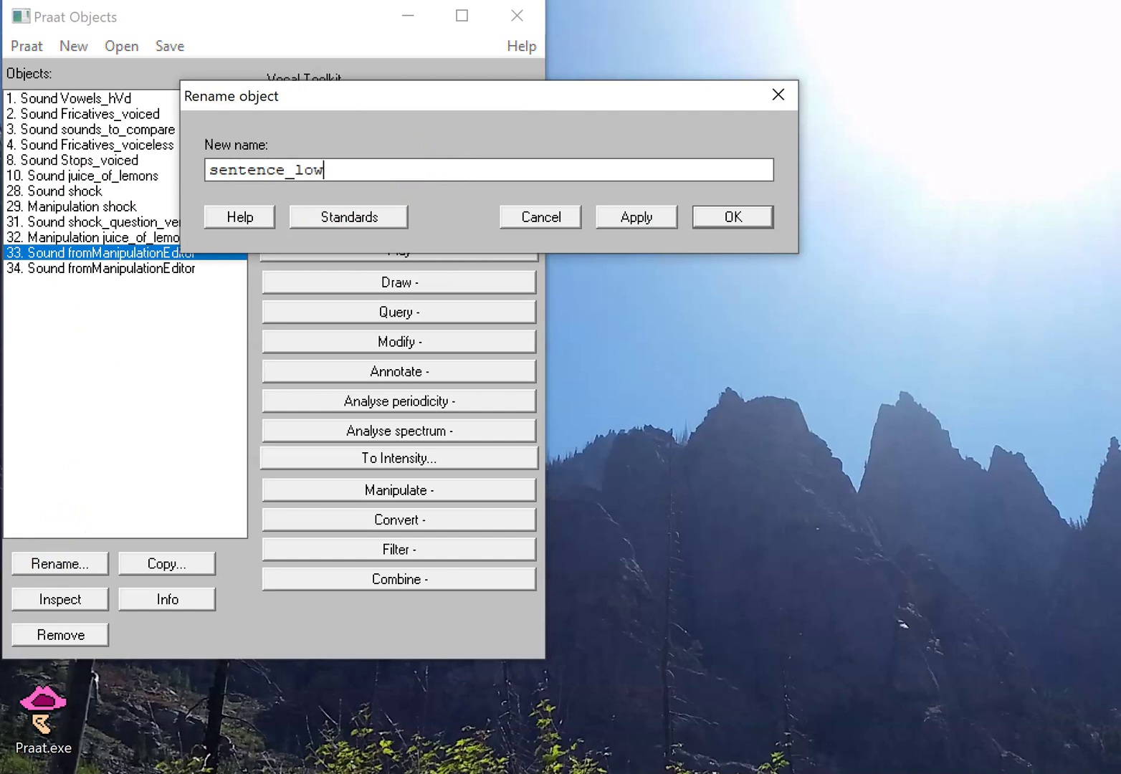
key("Return")
Step: Rename resynthesized sound 34 to sentence_mid
left_click(100, 268)
left_click(96, 559)
double_click(442, 182)
type("sentence_mid")
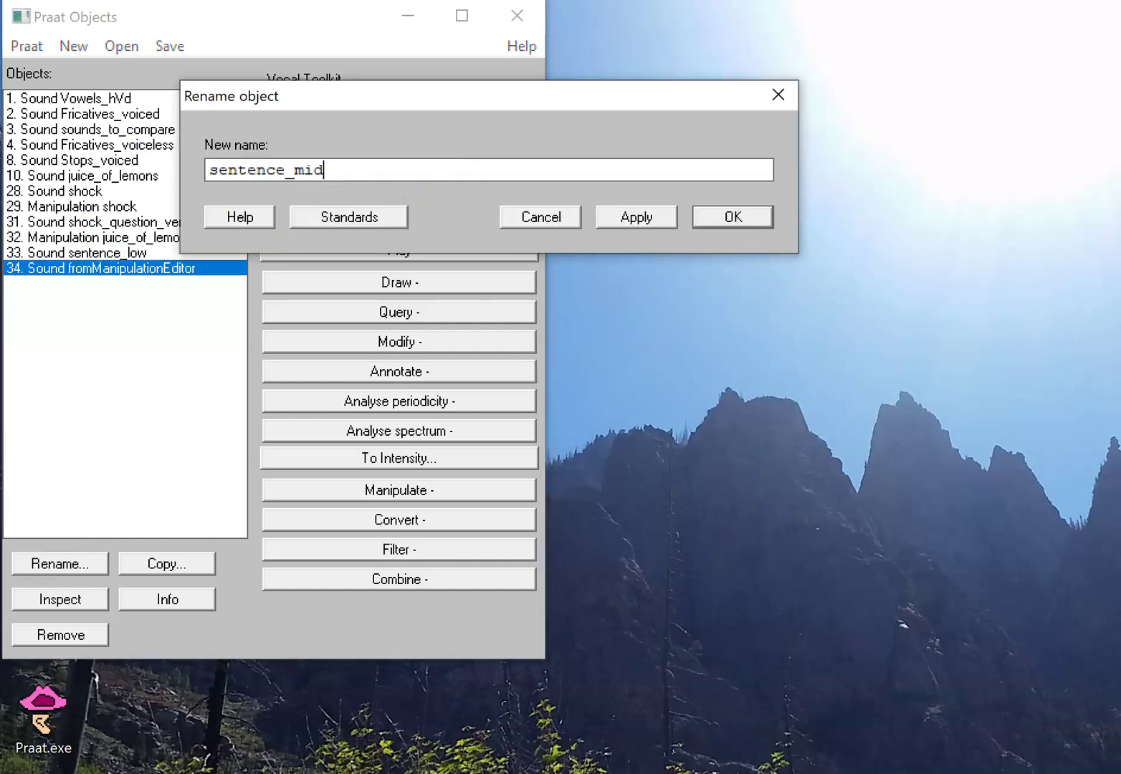
key("Return")
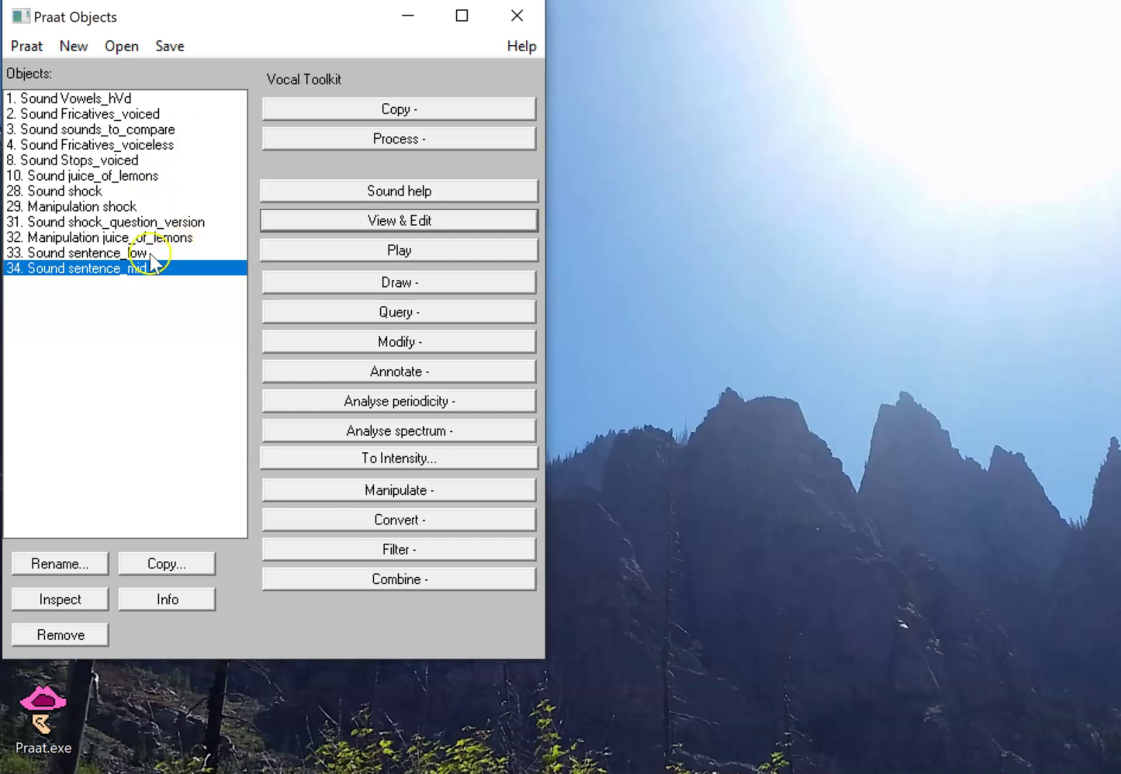
Step: Play sentence_low and sentence_mid together, then select the juice_of_lemons manipulation
left_click(154, 254, "shift")
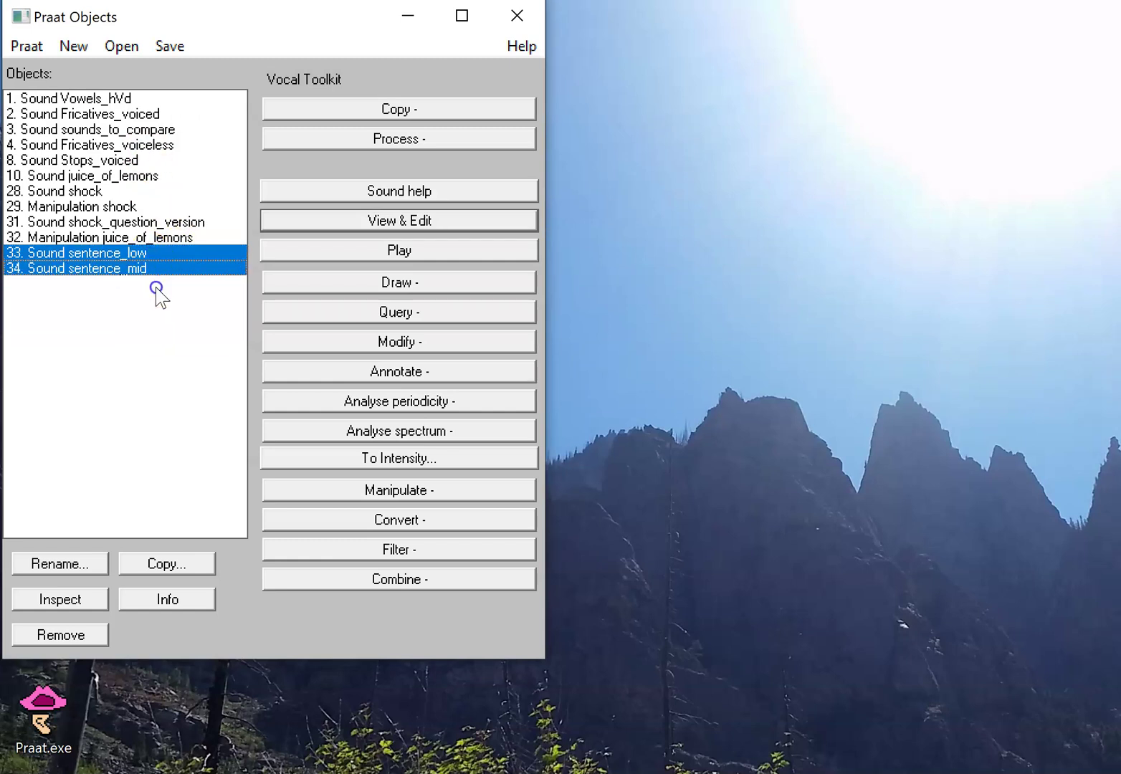
left_click(383, 253)
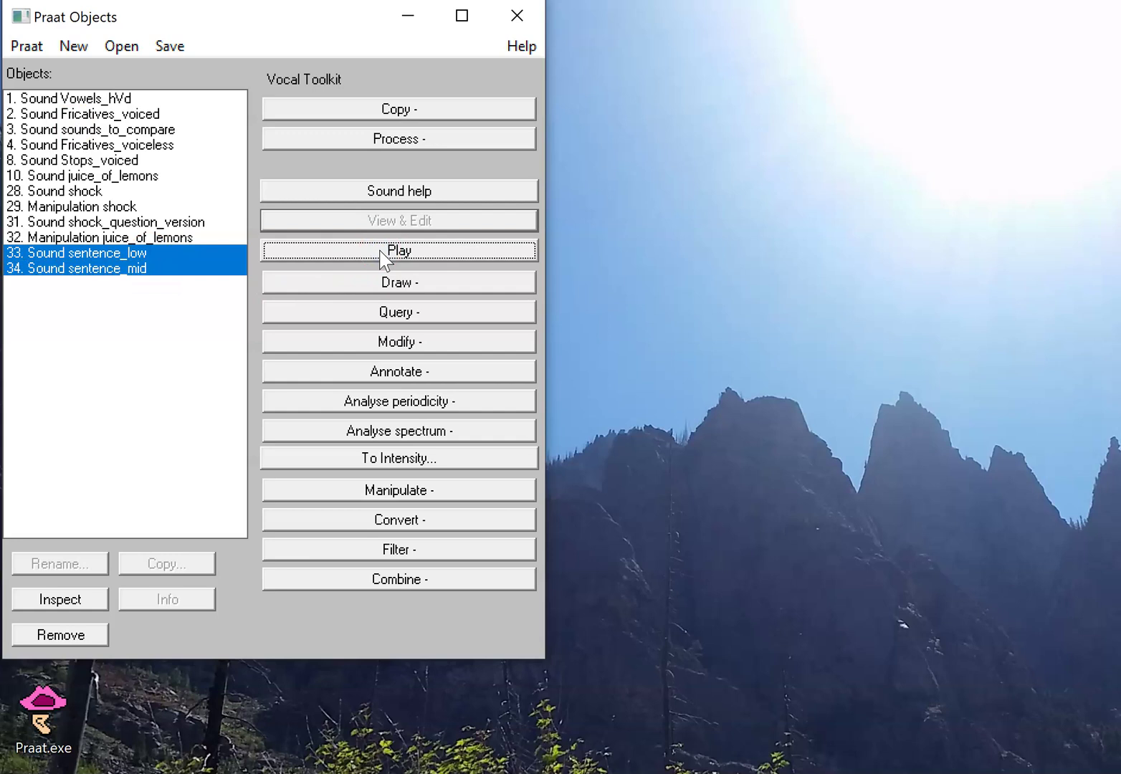
left_click(133, 238)
Step: Delete the pitch points between 0.23 and 2.40 s and raise the remaining point, flattening the contour
left_click(398, 113)
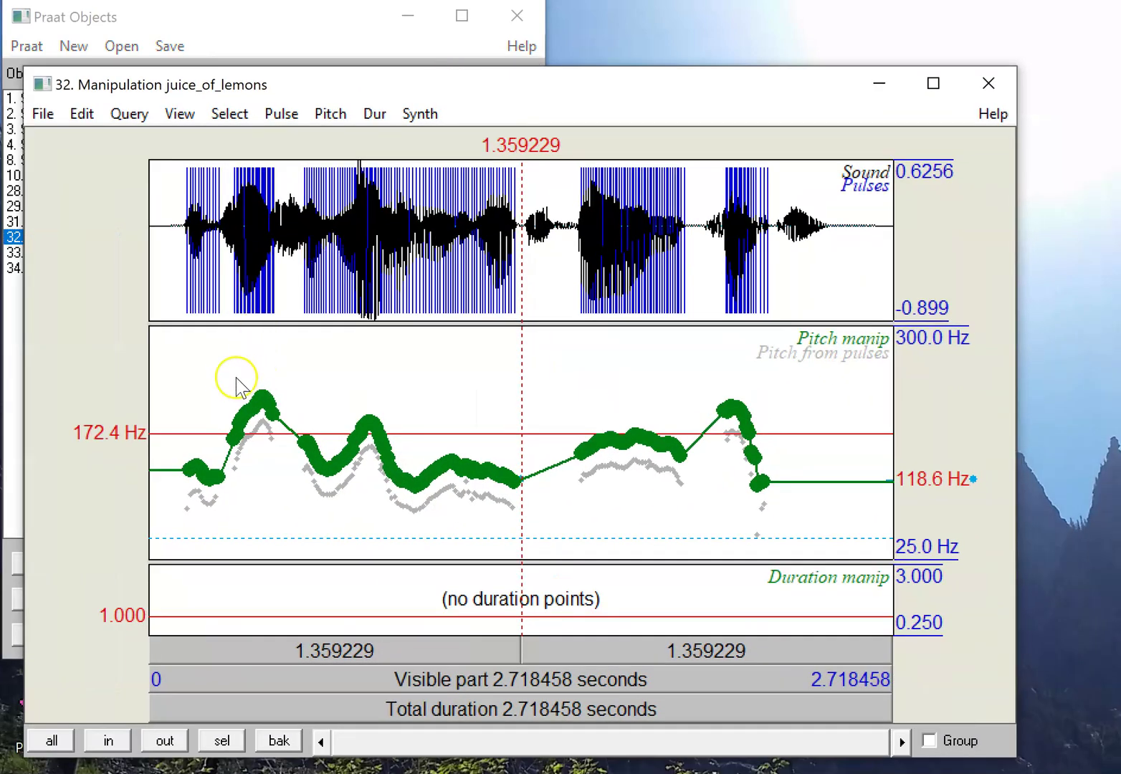
left_click_drag(211, 405, 805, 459)
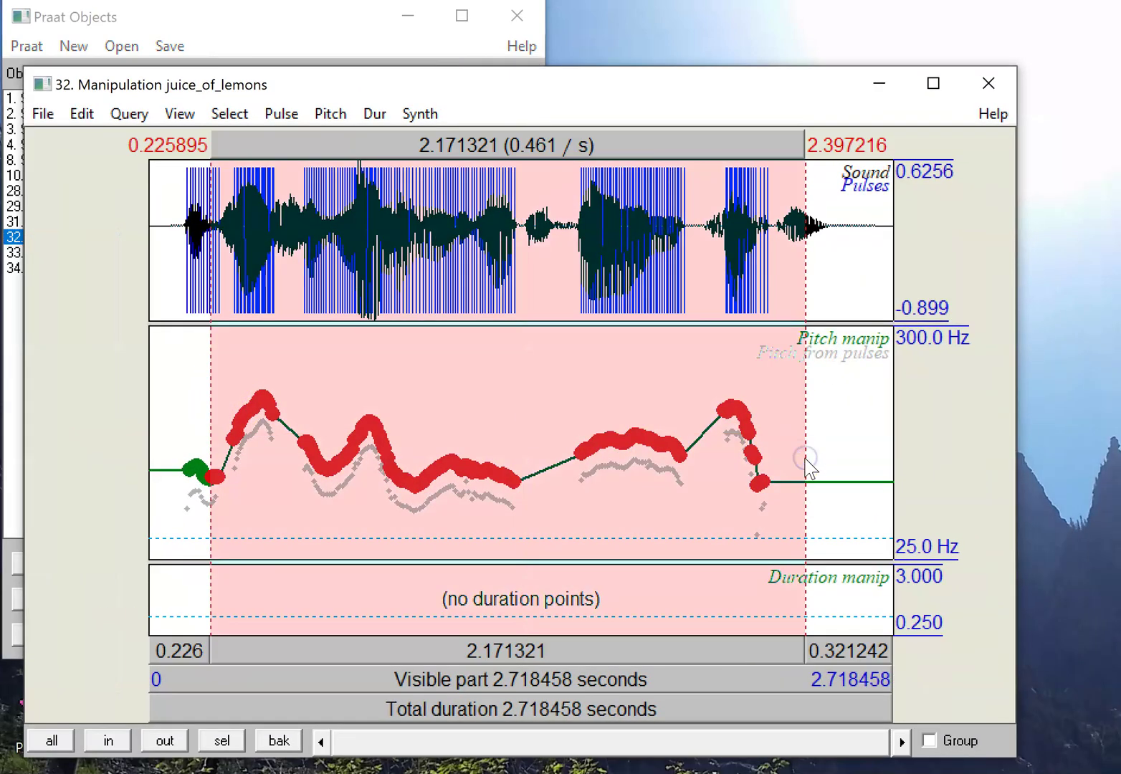
key("ctrl+alt+t")
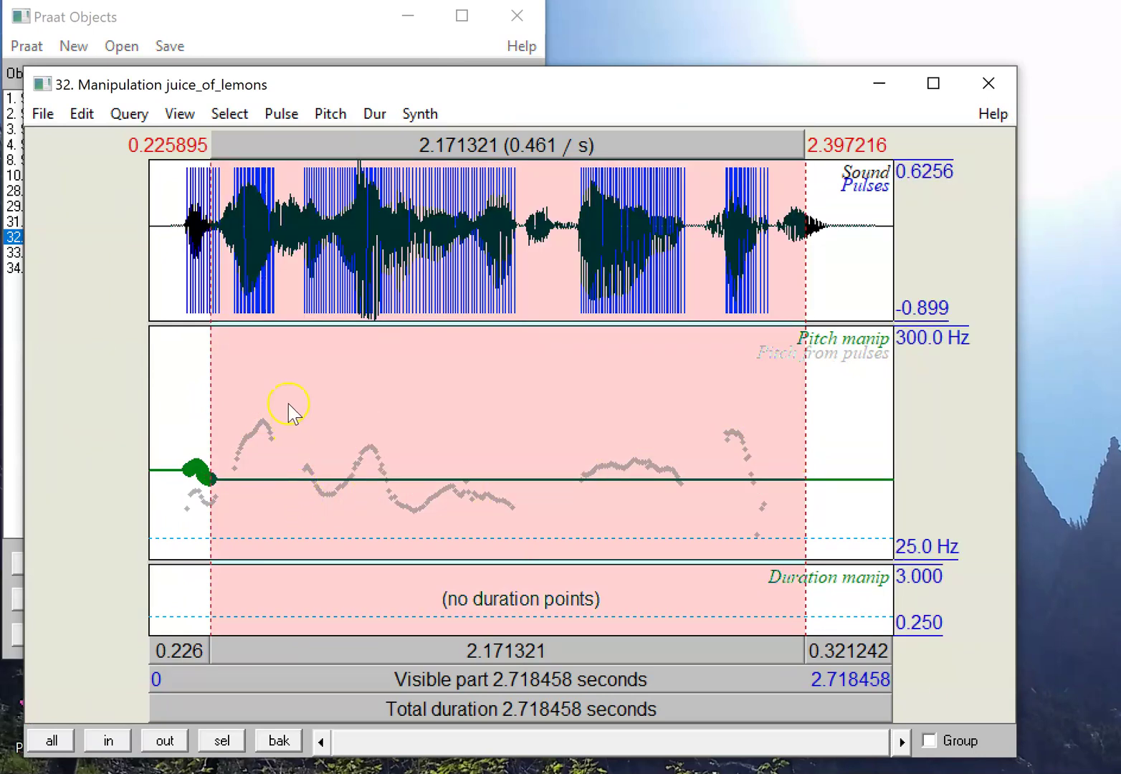
left_click(331, 114)
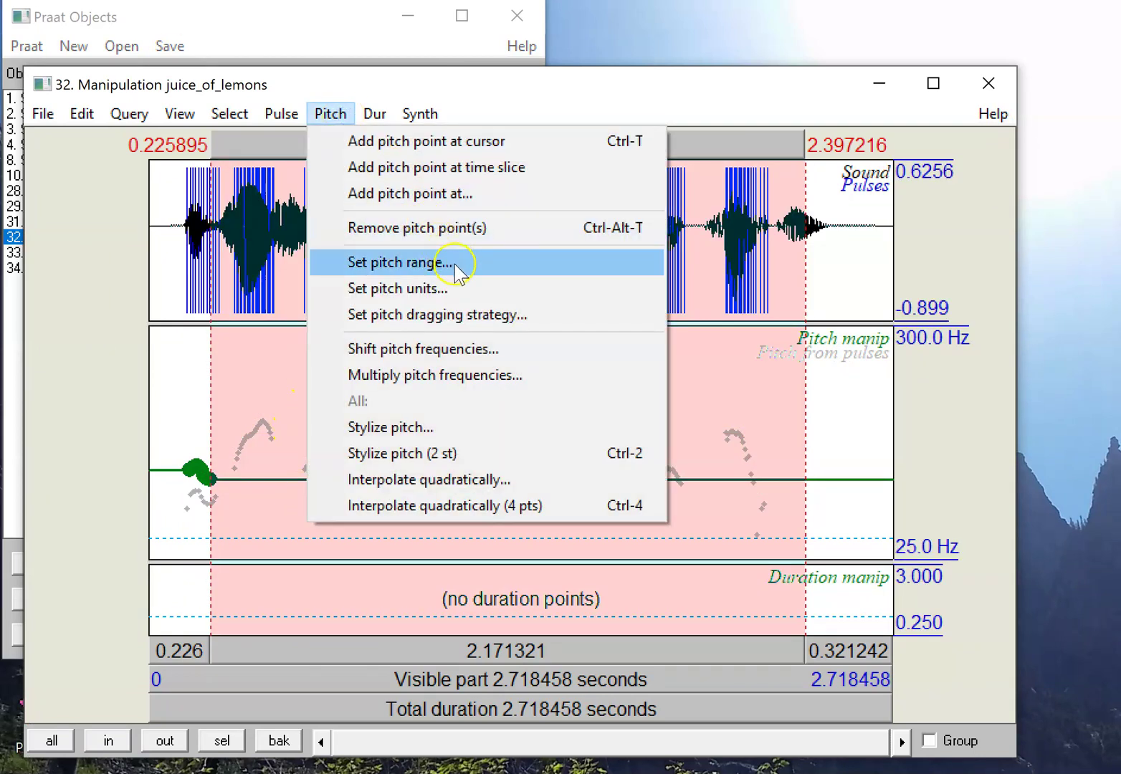
left_click(599, 237)
left_click_drag(233, 450, 191, 480)
left_click(236, 480)
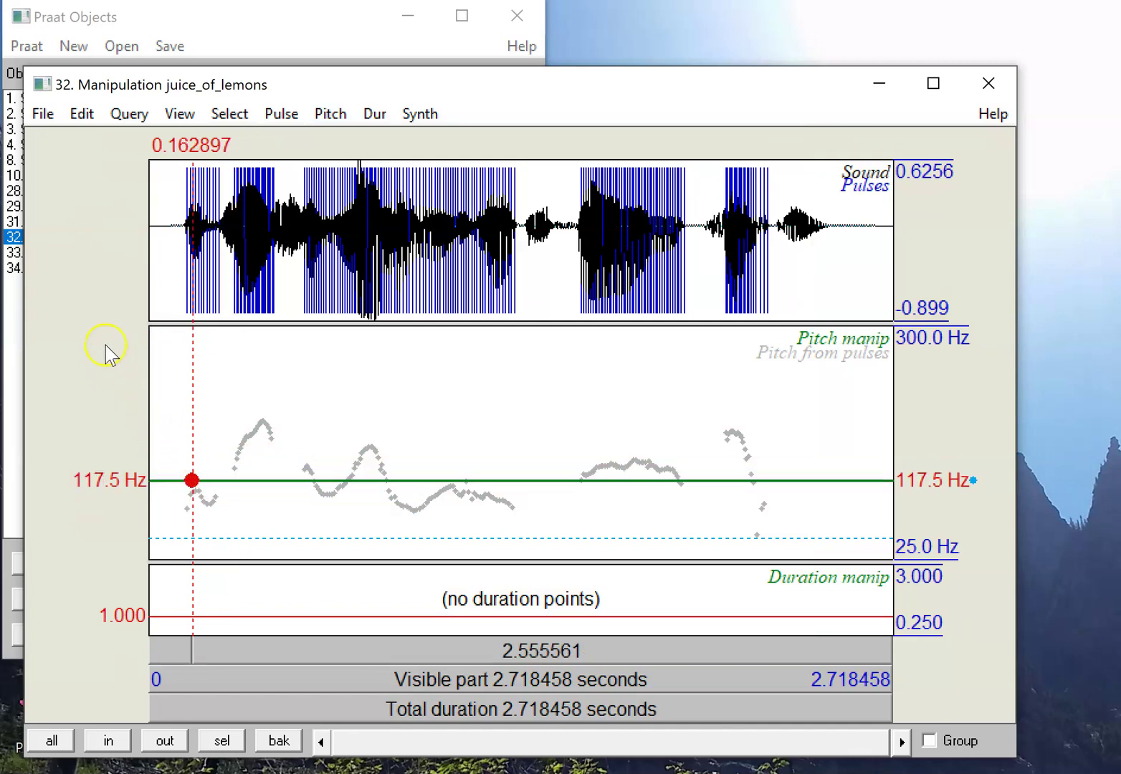
left_click(109, 311)
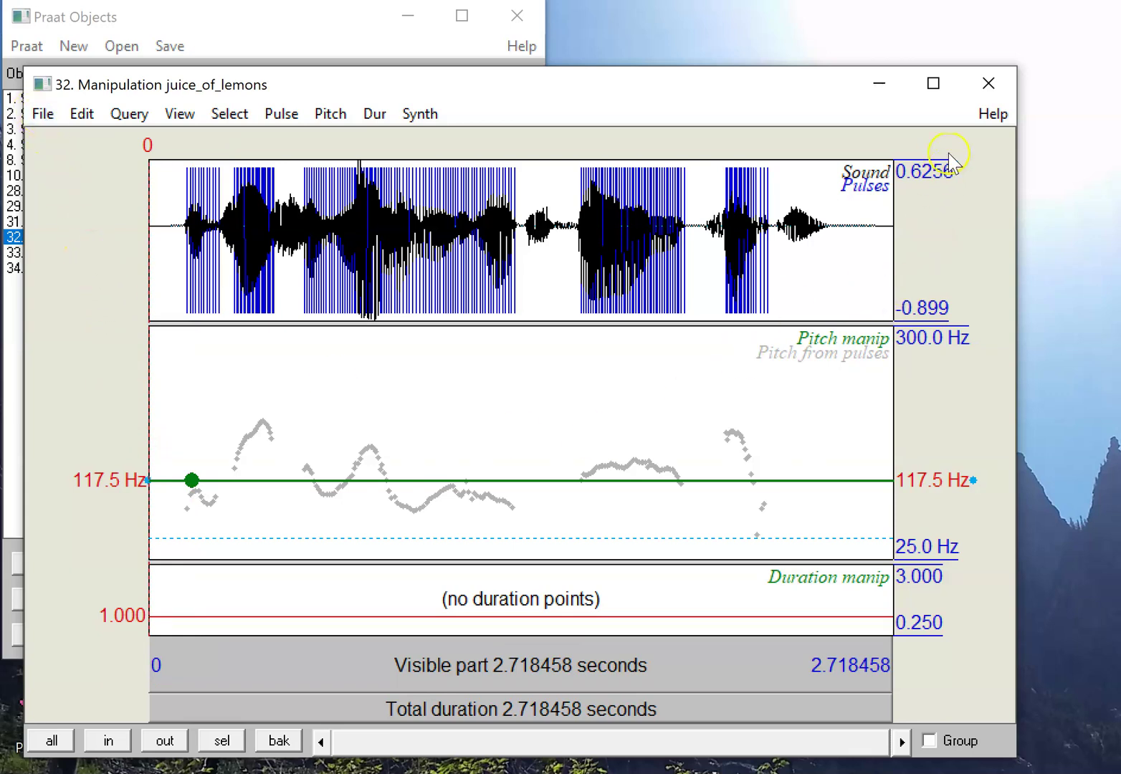
Step: Close the juice_of_lemons manipulation editor, reopen it to reposition, and close it again
left_click(988, 83)
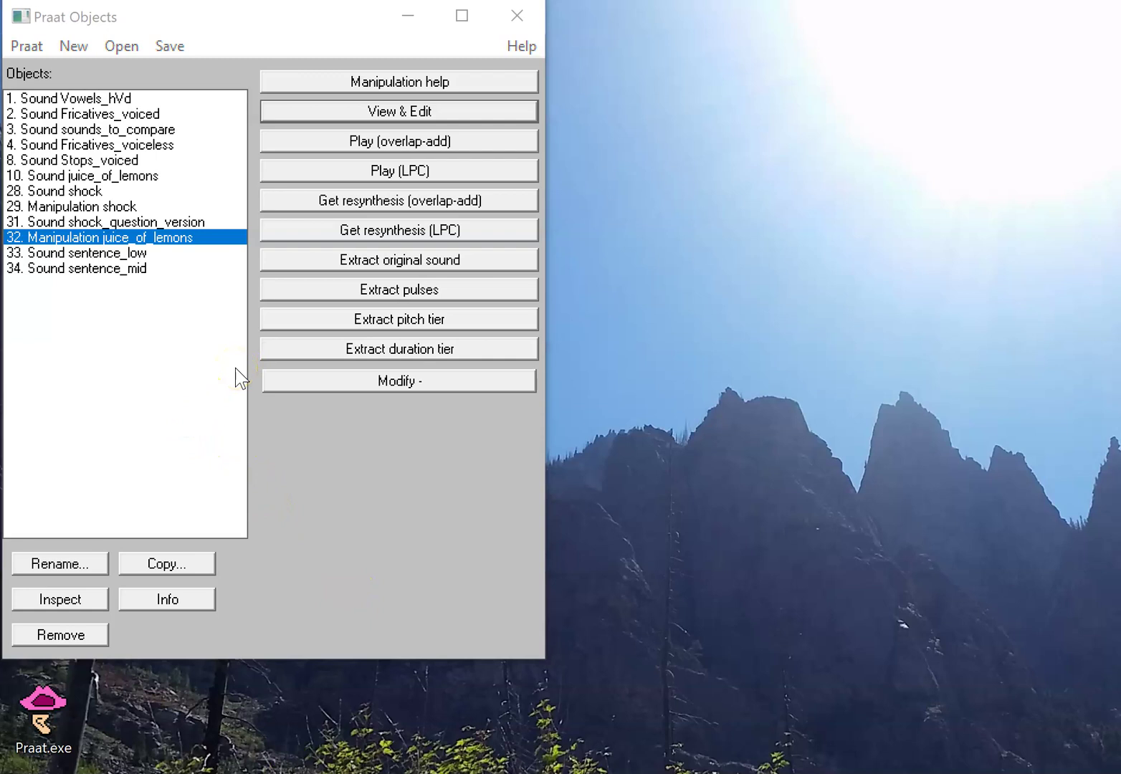
left_click(384, 111)
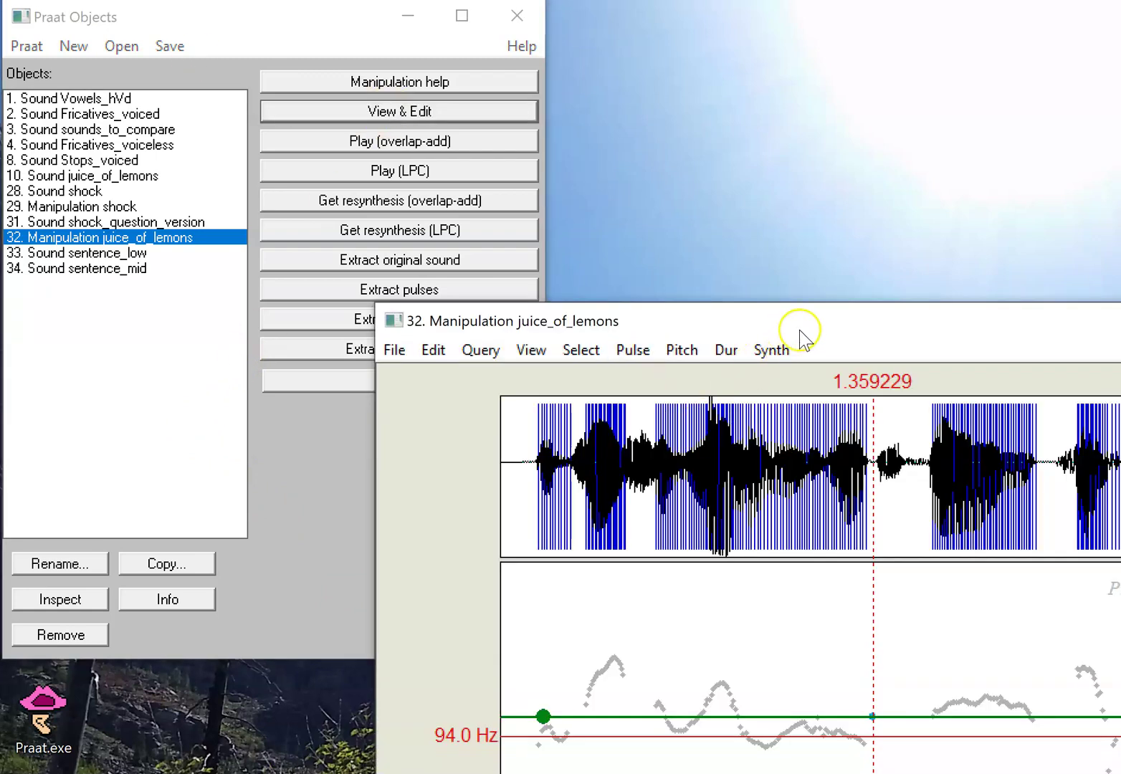
left_click_drag(802, 335, 483, 91)
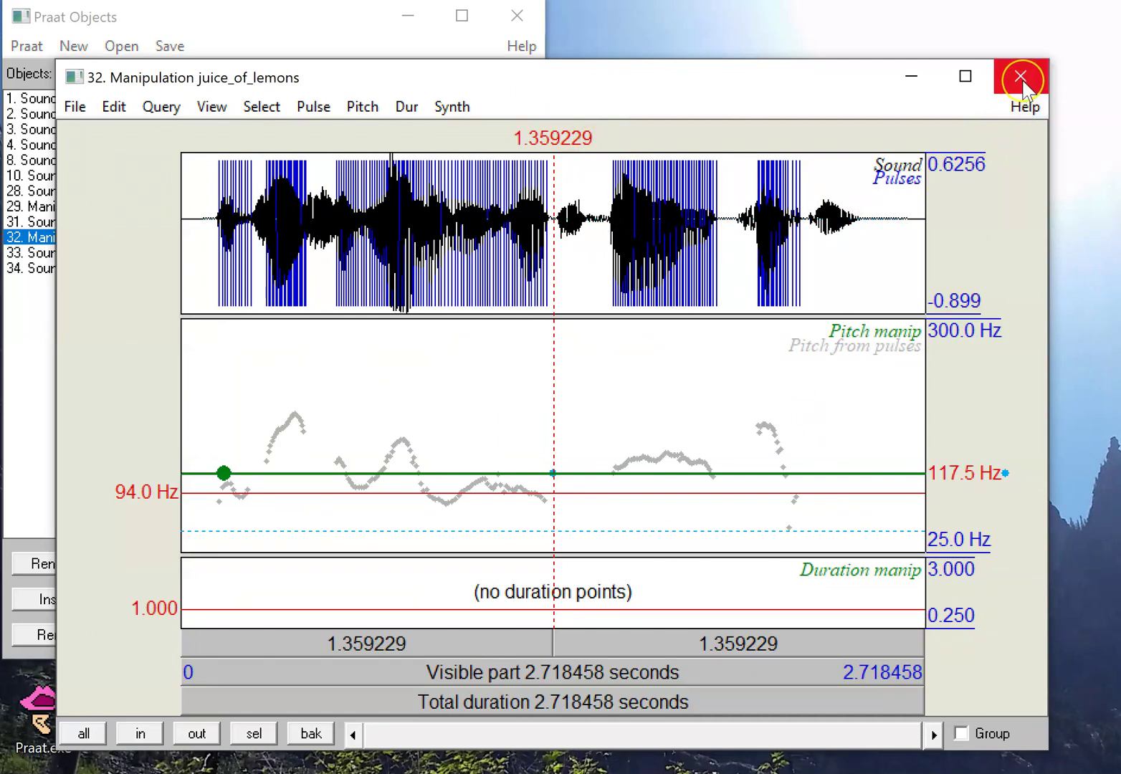
left_click(1021, 77)
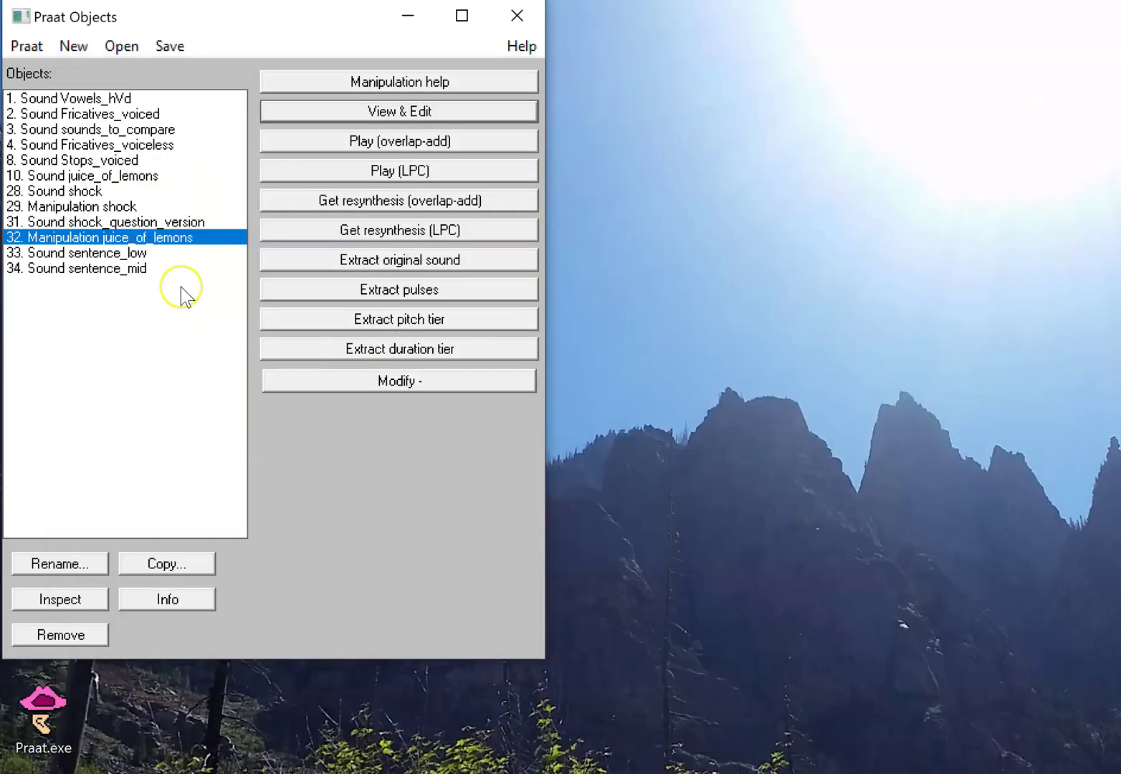
Step: Open Manipulation shock and lower its first pitch point to 162.0 Hz
left_click(143, 207)
left_click(383, 112)
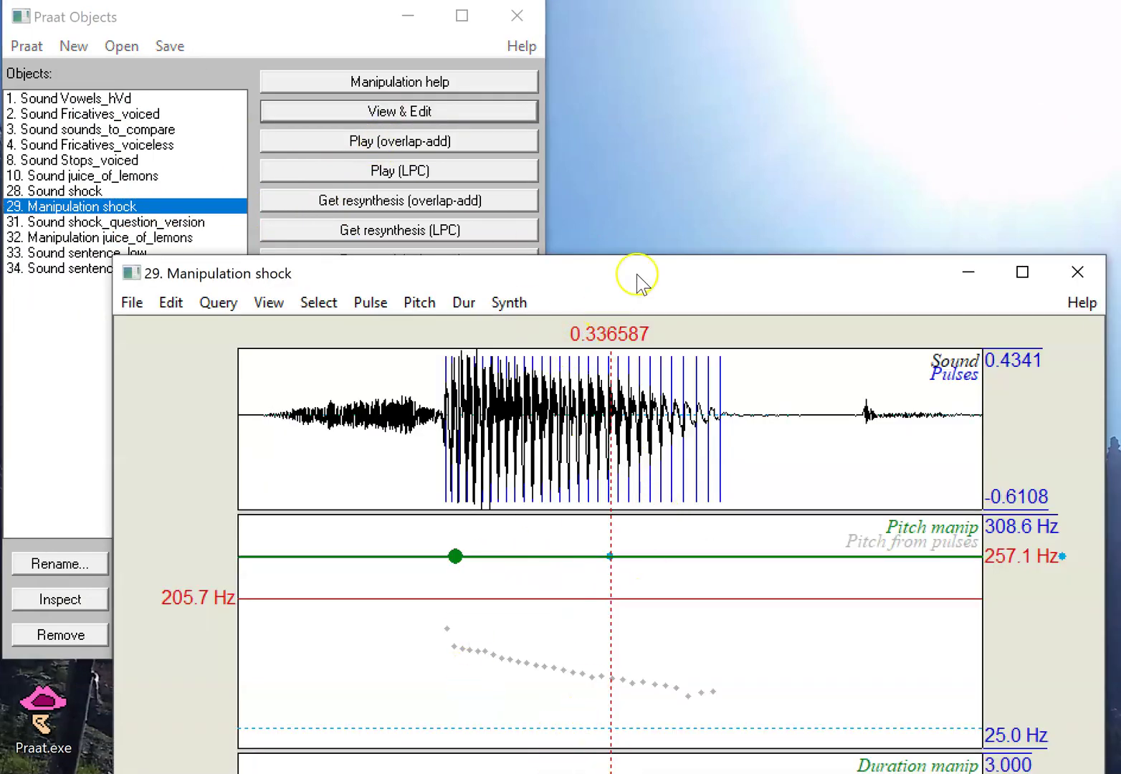
left_click_drag(638, 279, 592, 78)
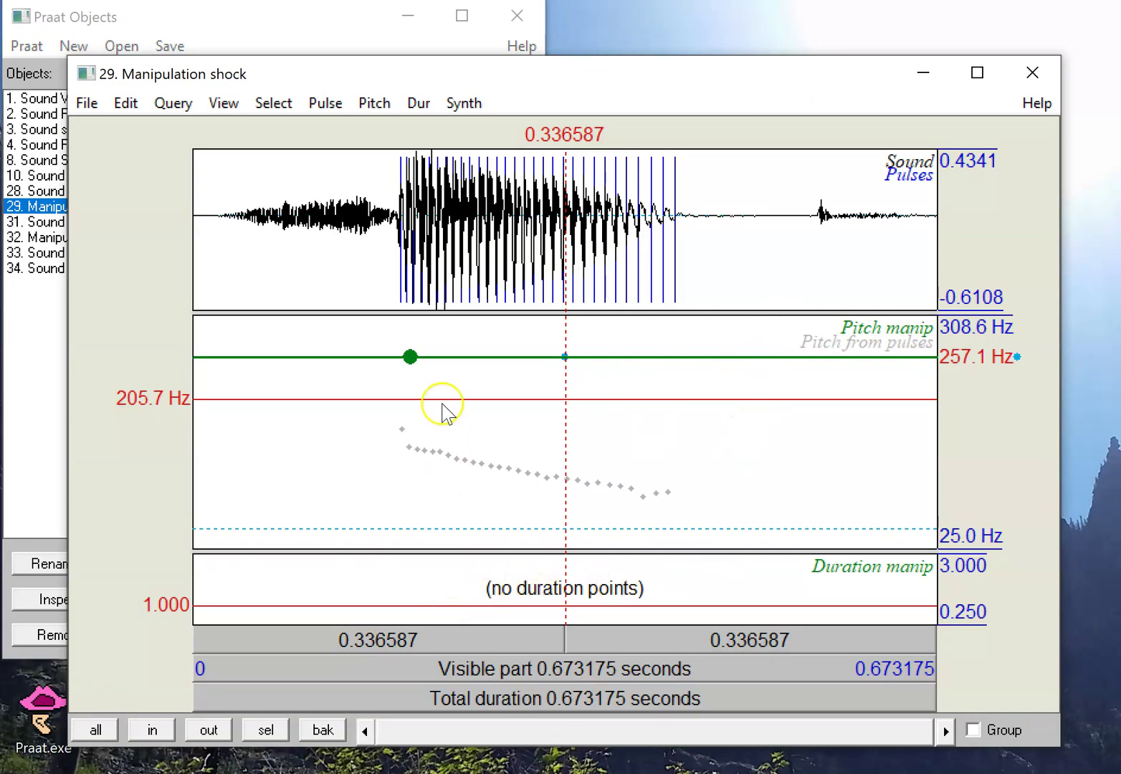
left_click_drag(400, 358, 414, 440)
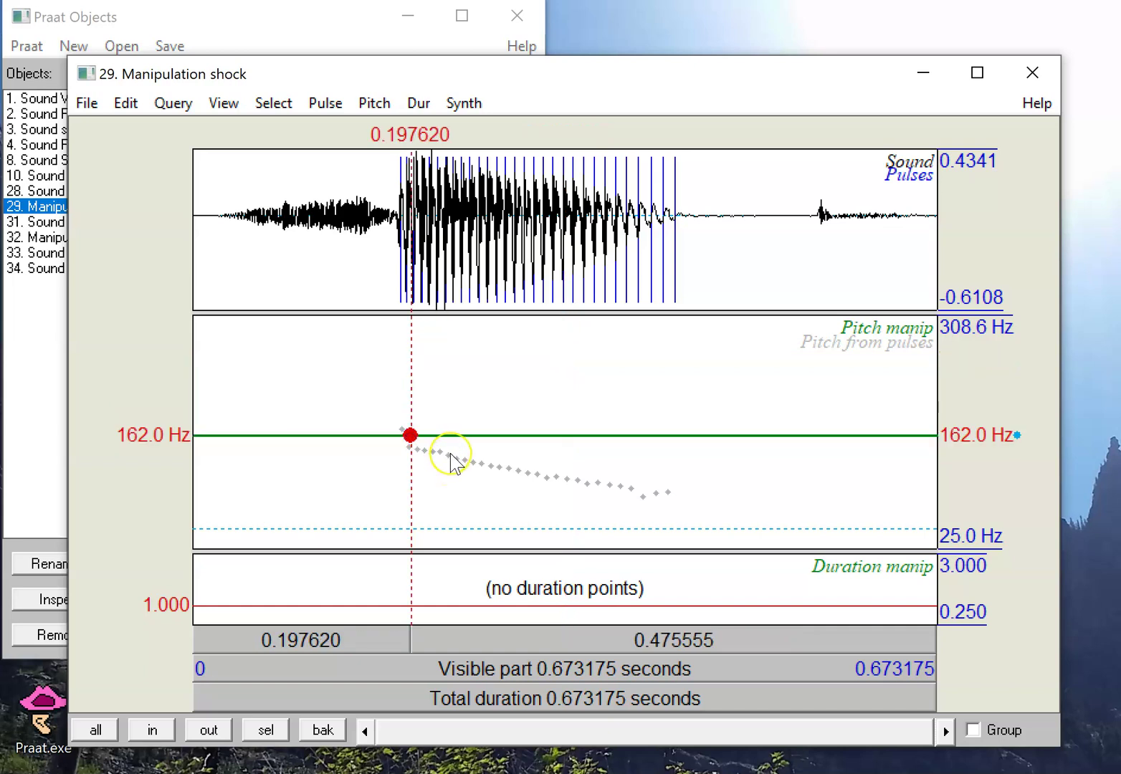
Step: Add pitch points along the falling contour at 141.5, 122.8, 106.9, 105.5 and 89.6 Hz
left_click(451, 453)
key("ctrl+t")
left_click(511, 469)
key("ctrl+t")
left_click(568, 481)
key("ctrl+t")
left_click(614, 482)
key("ctrl+t")
left_click(664, 494)
key("ctrl+t")
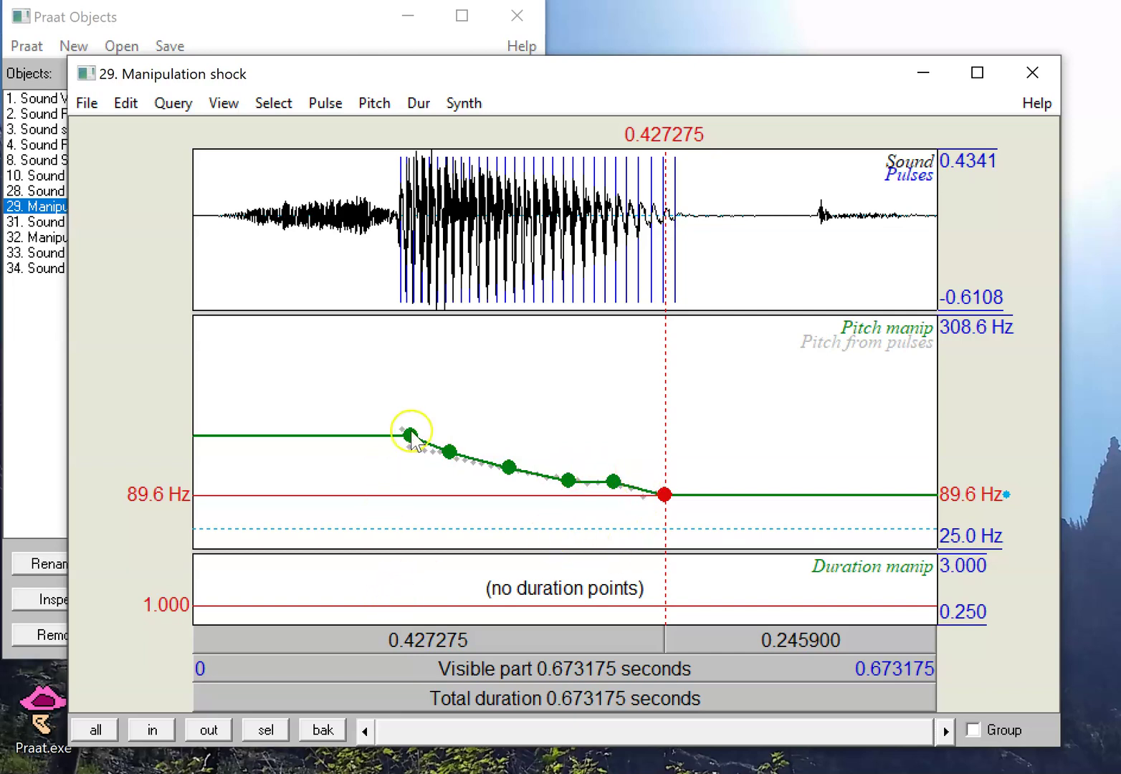
Step: Add a duration point at the vowel onset, undoing a stray pitch point, and set it to 0.985
left_click(414, 588)
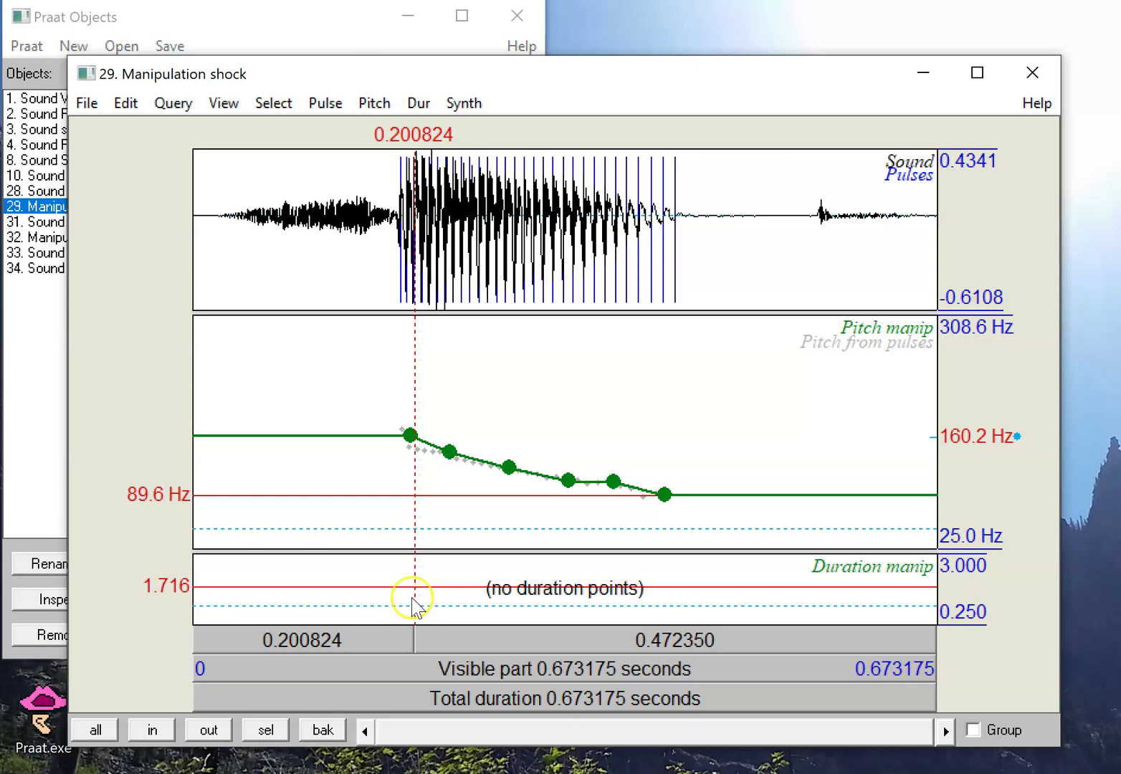
left_click(411, 593)
key("ctrl+t")
key("ctrl+z")
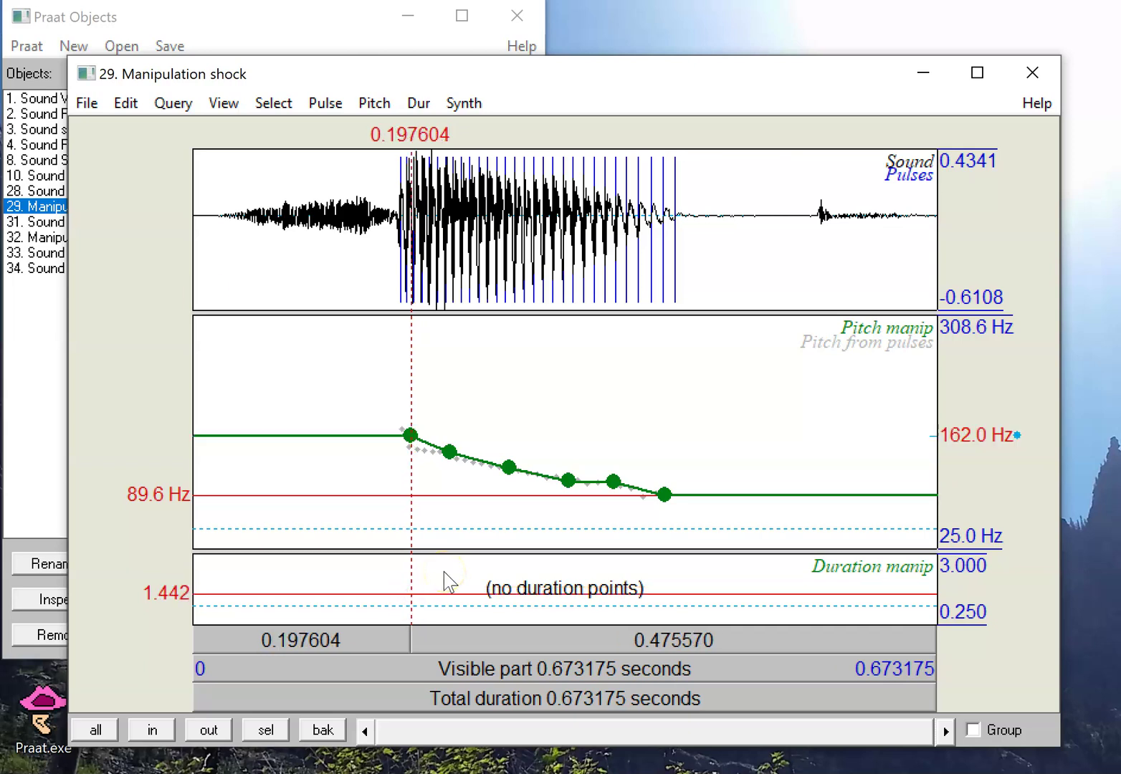
left_click(412, 591)
key("ctrl+d")
left_click_drag(413, 595, 416, 604)
left_click(171, 269)
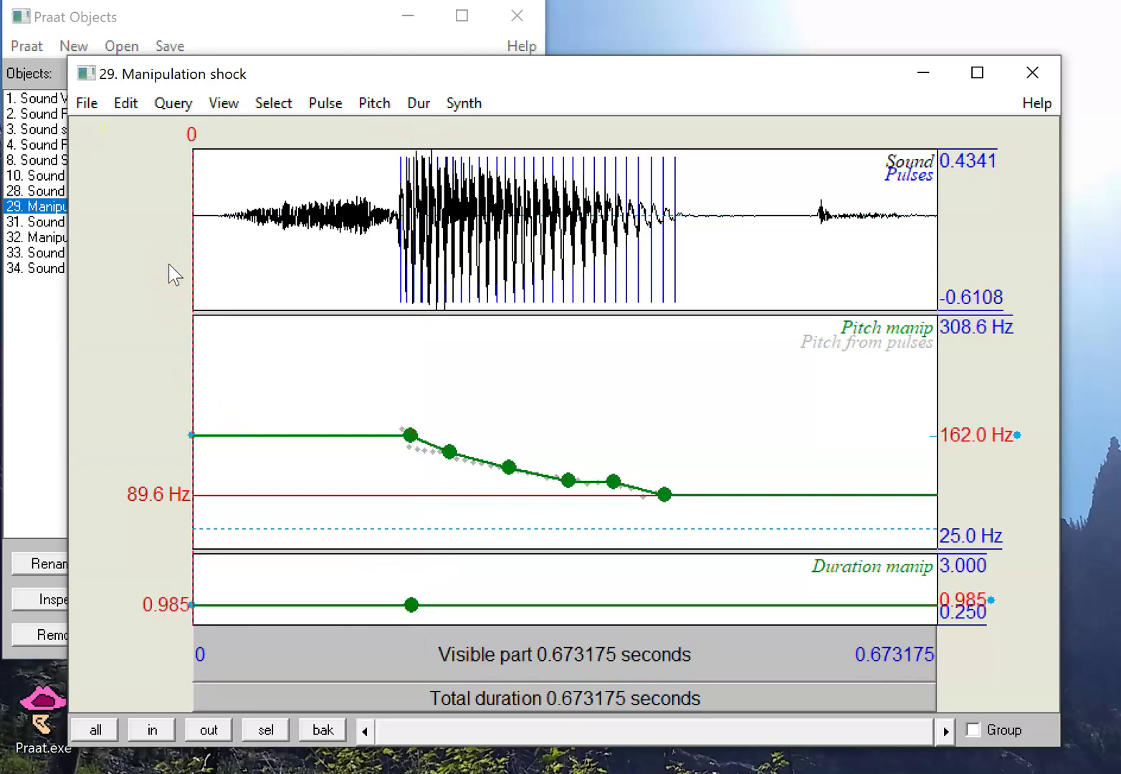
Step: Adjust the duration point again, dropping it to 0.574 and raising it back toward 1
left_click_drag(413, 606, 405, 578)
left_click(172, 262)
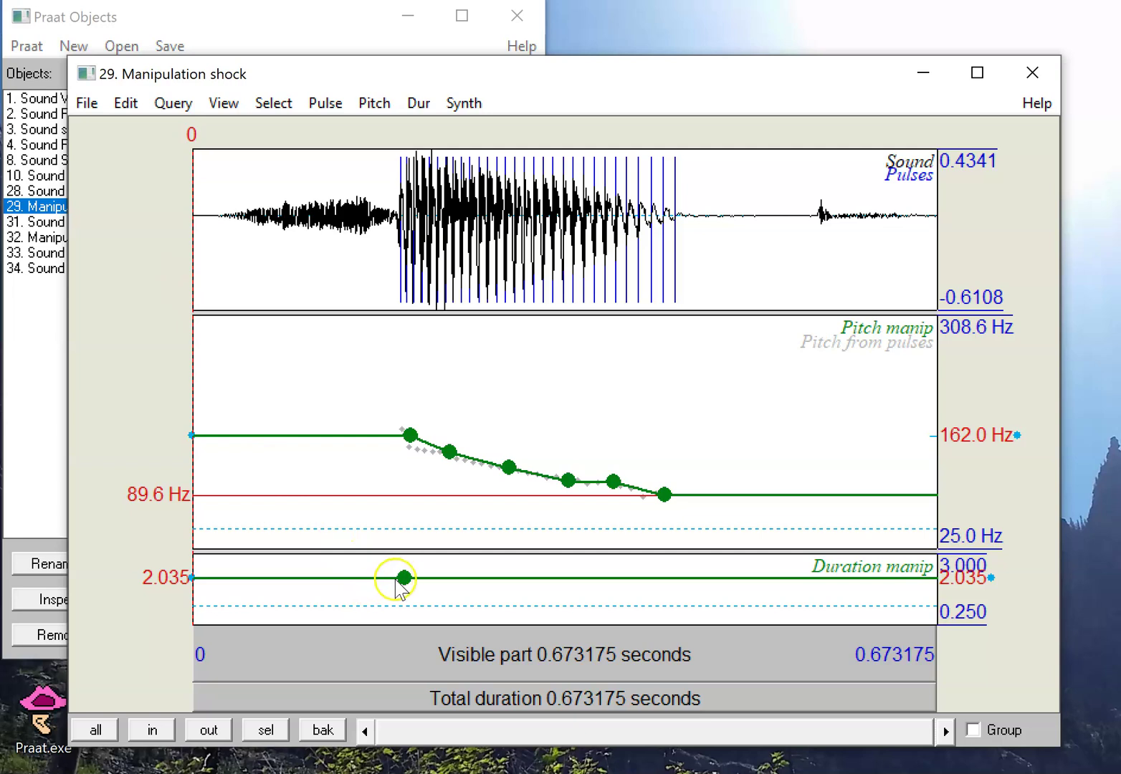
left_click_drag(410, 593, 401, 615)
left_click(164, 255)
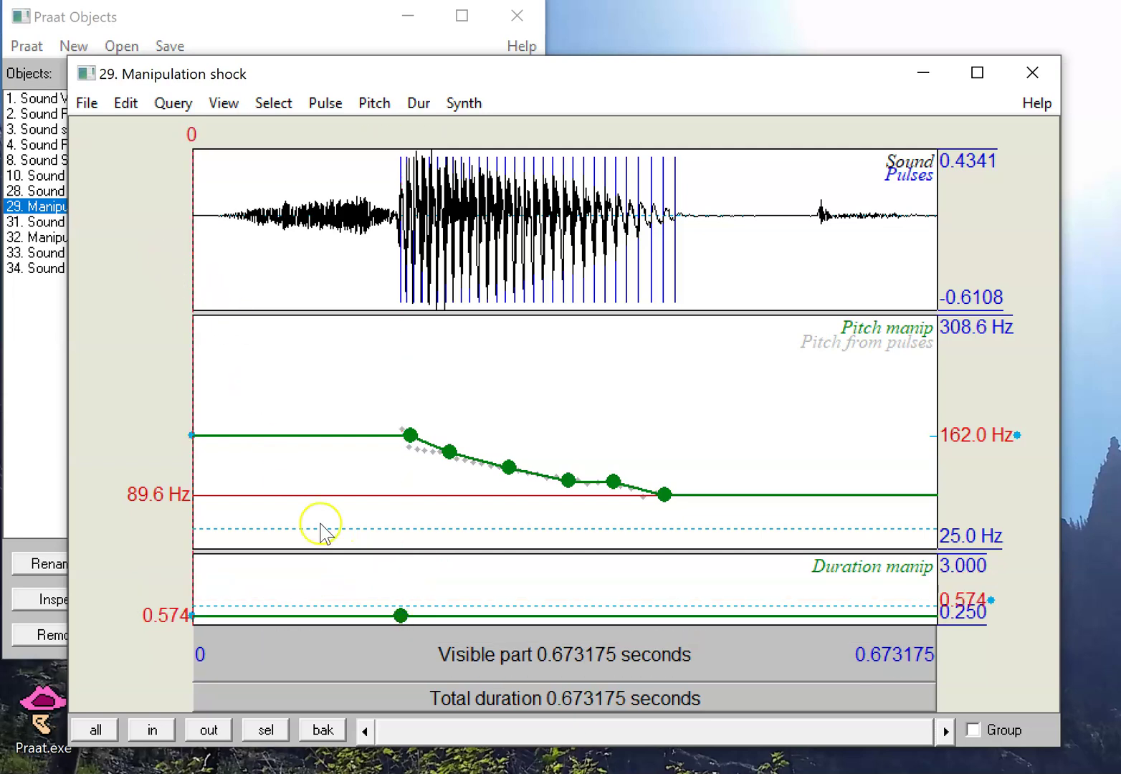
left_click_drag(401, 615, 395, 605)
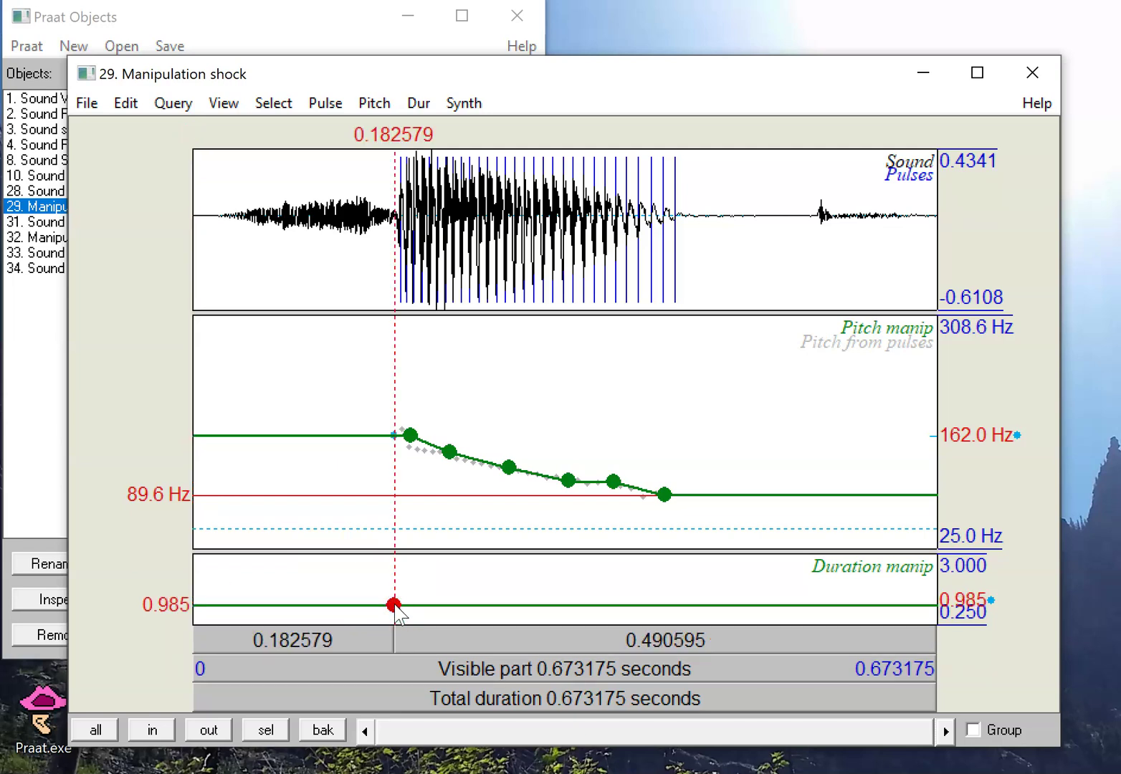
Step: Add duration points of 2.538 at the vowel onset and end, plus 0.940 after the vowel
left_click(399, 565)
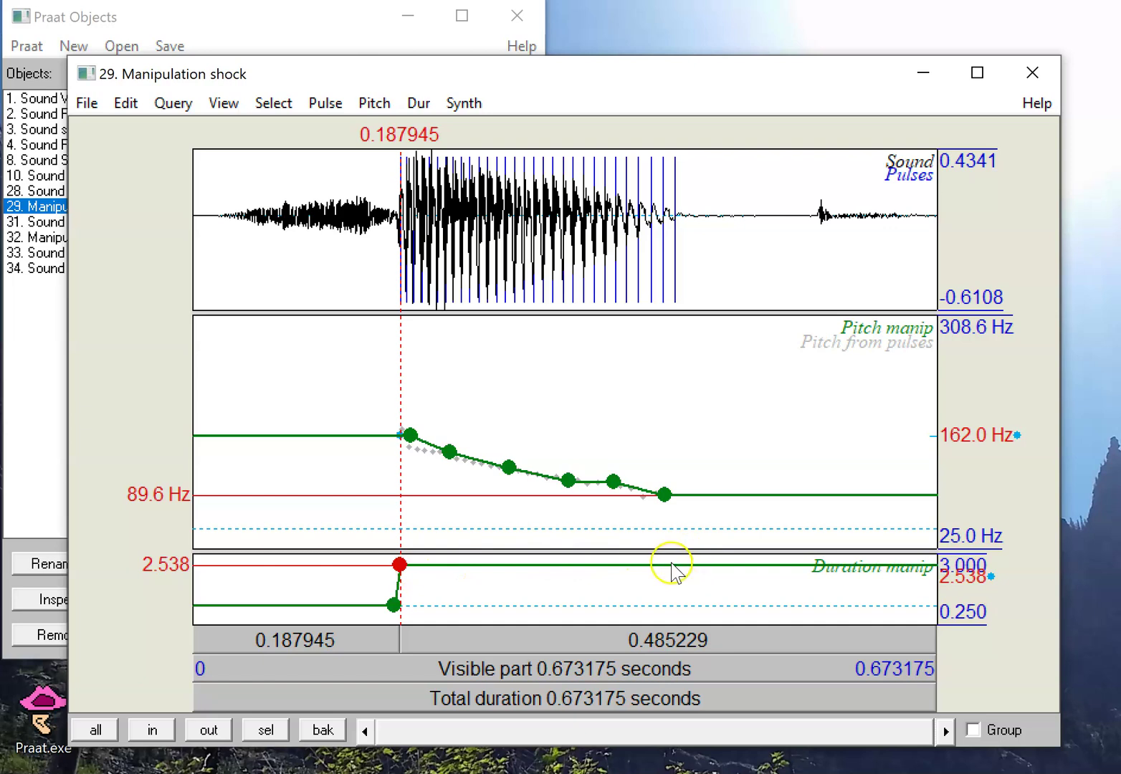
left_click(667, 565)
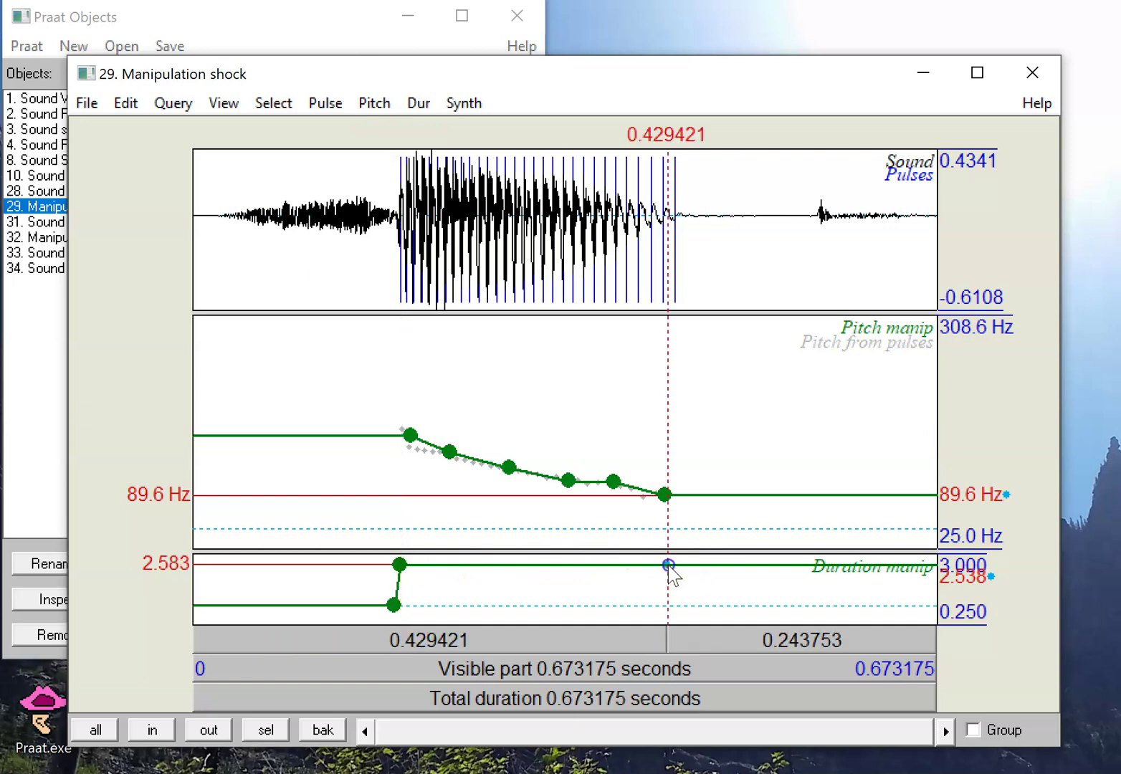
left_click(677, 605)
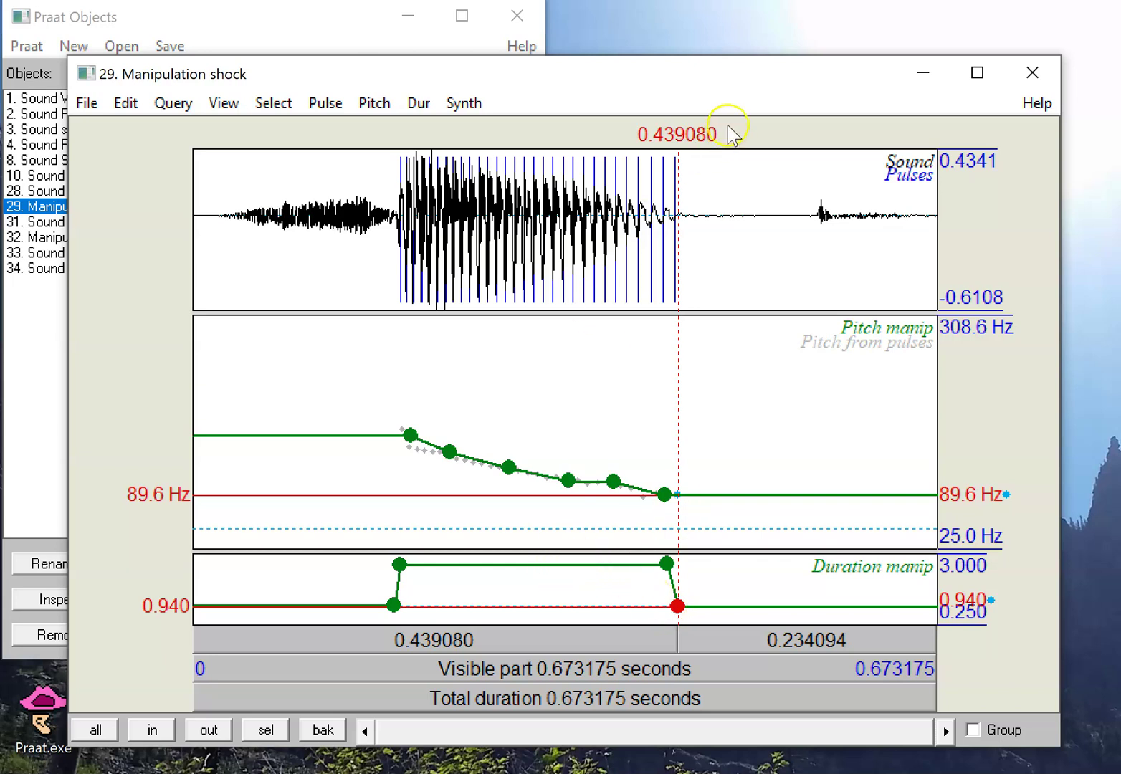
left_click_drag(732, 83, 673, 40)
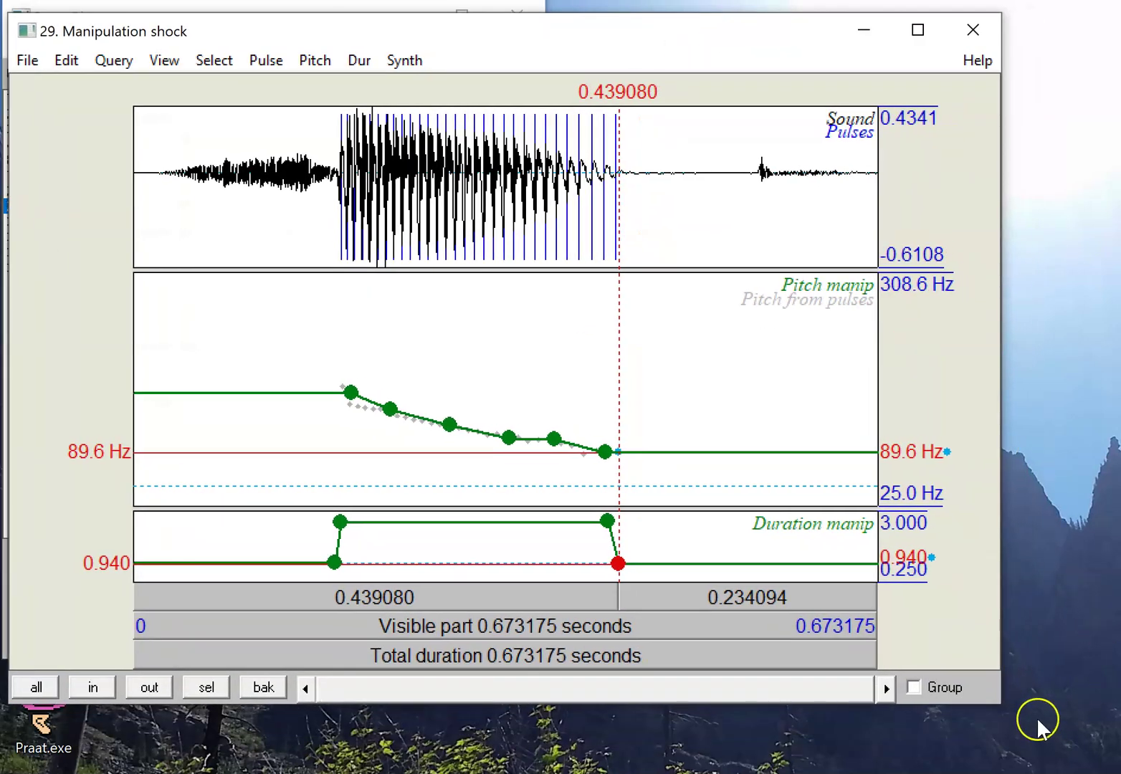
left_click_drag(1002, 703, 1104, 766)
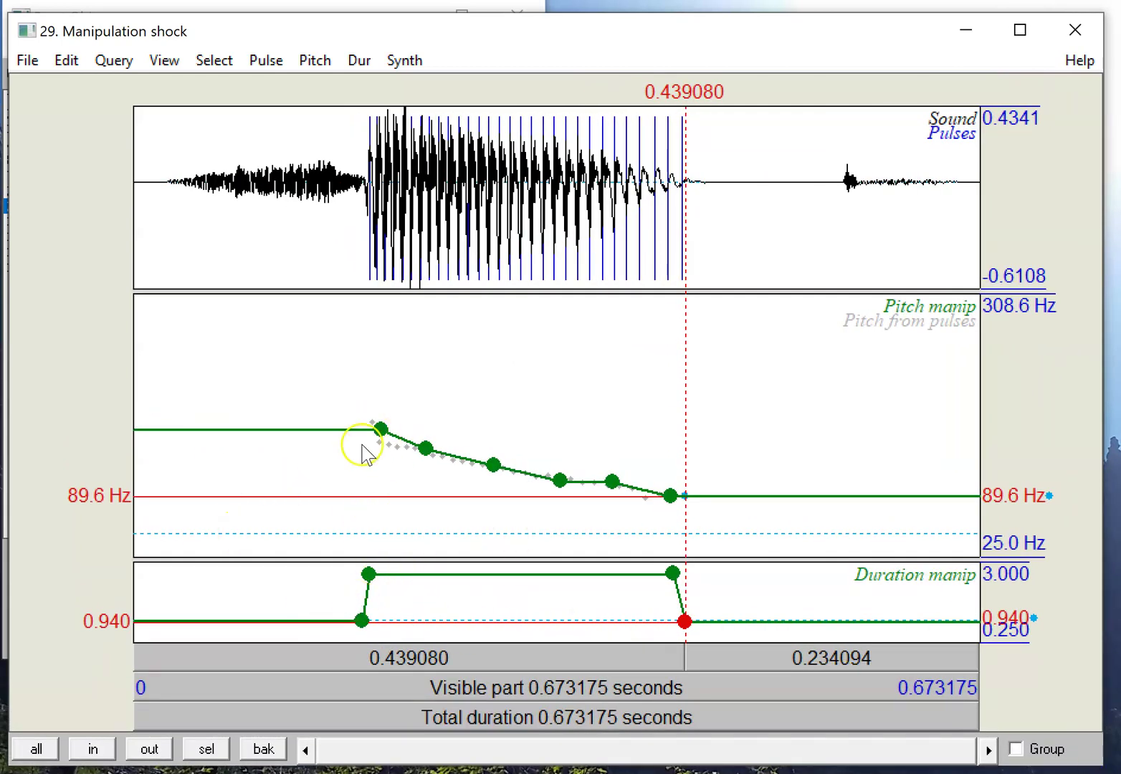
Step: Select the parts before, within (0.181–0.435 s) and after the vowel, then return to the start
left_click_drag(364, 179, 101, 178)
left_click_drag(362, 162, 682, 229)
left_click(720, 262)
left_click_drag(823, 192, 1001, 213)
left_click(562, 393)
left_click(99, 301)
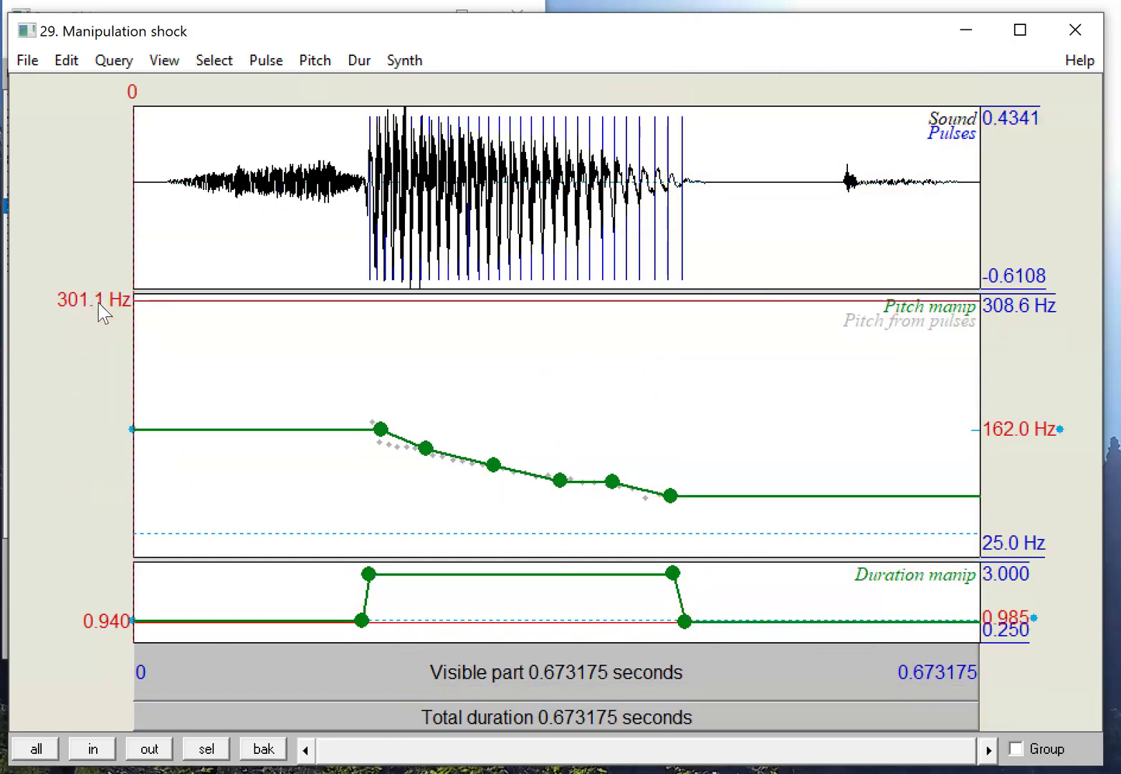
Step: Lower both raised duration points to 0.311 to shorten the vowel, then close the editor
left_click_drag(380, 570, 372, 638)
left_click_drag(671, 574, 673, 639)
left_click(78, 216)
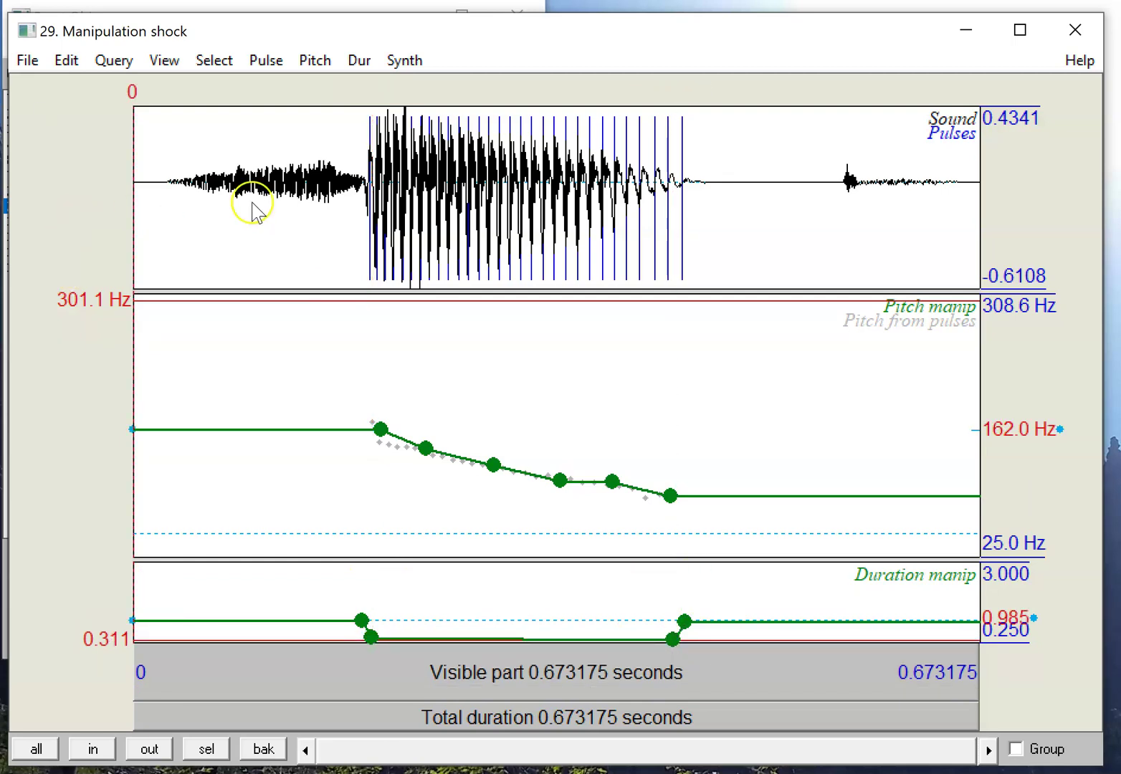
left_click(1075, 30)
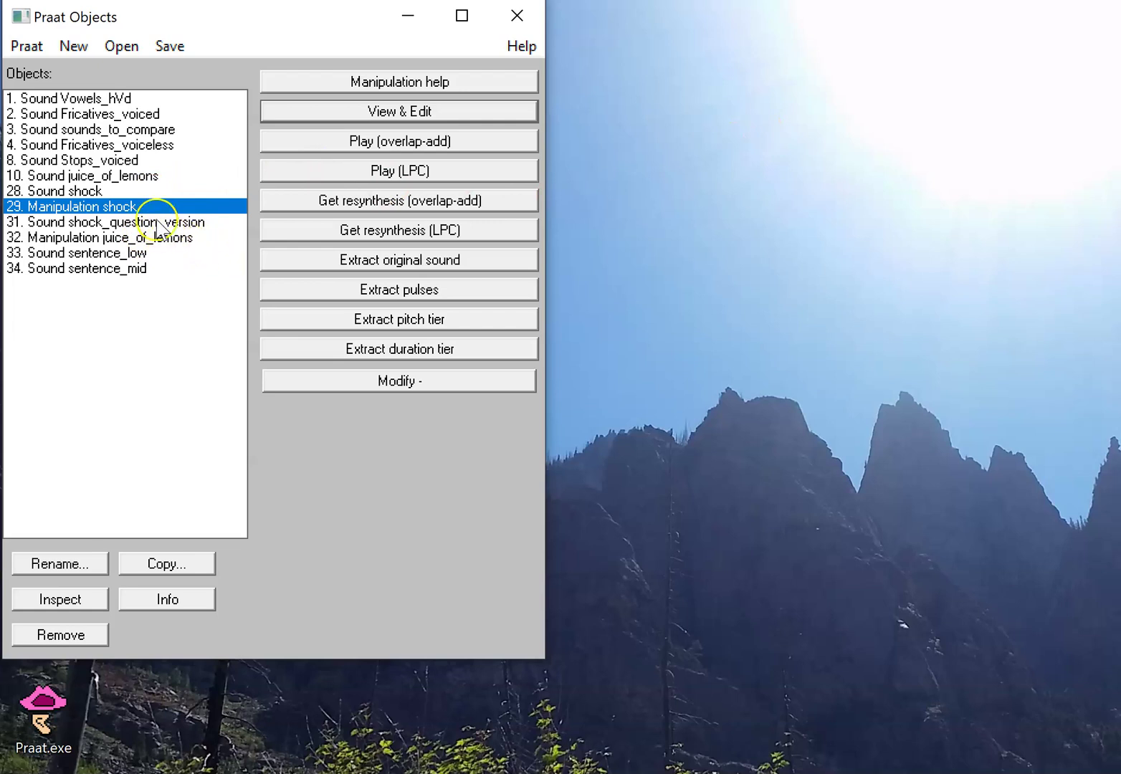
Step: Make a new Manipulation from Sound juice_of_lemons with default settings and open it full-screen
left_click(129, 177)
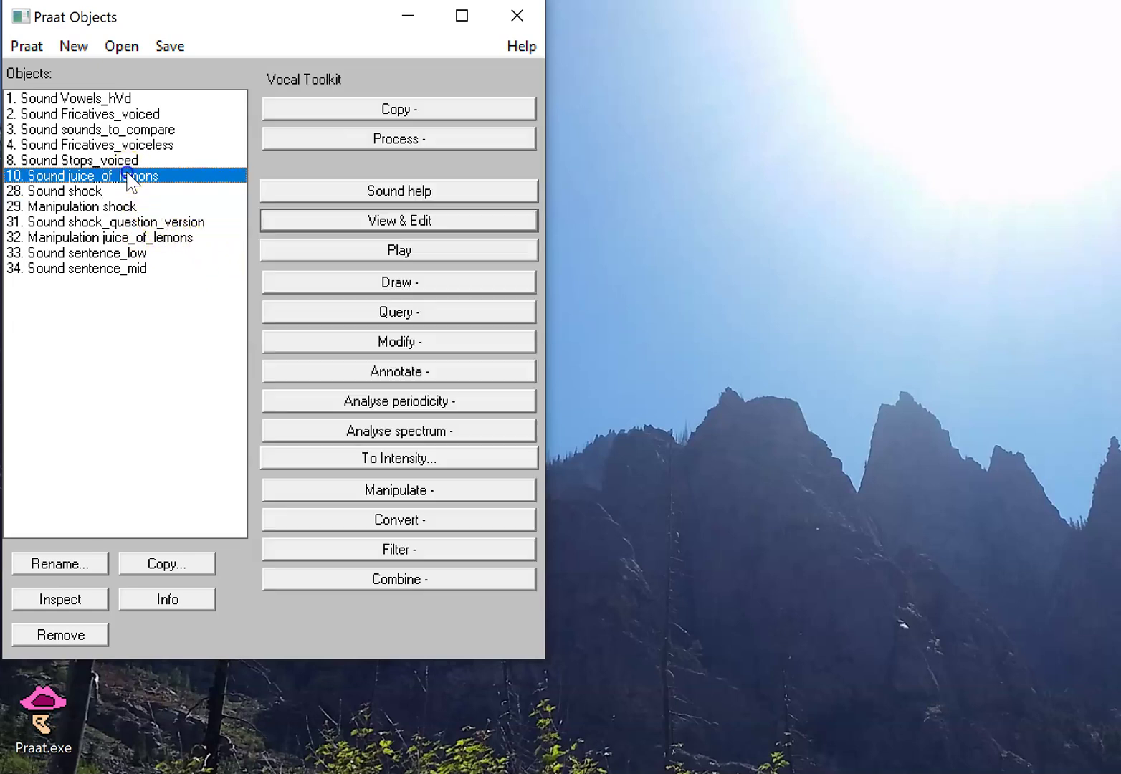
left_click(430, 491)
left_click(463, 515)
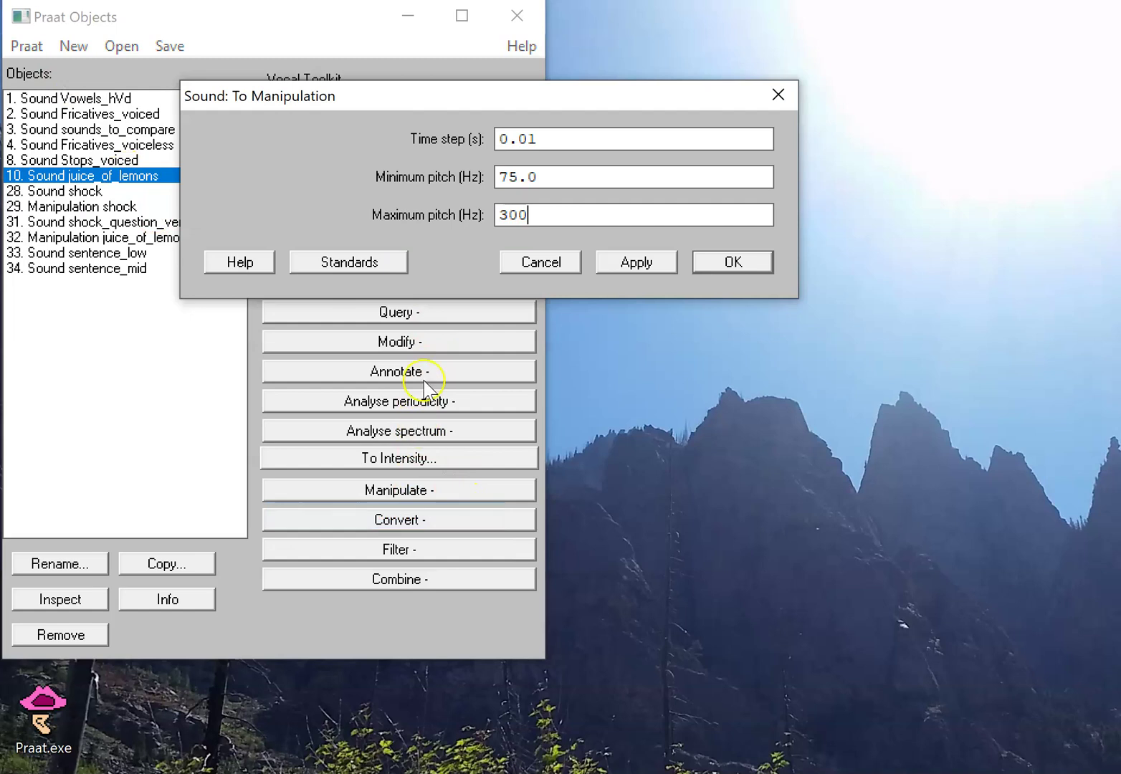
left_click(733, 262)
left_click(416, 120)
left_click_drag(775, 158, 453, 12)
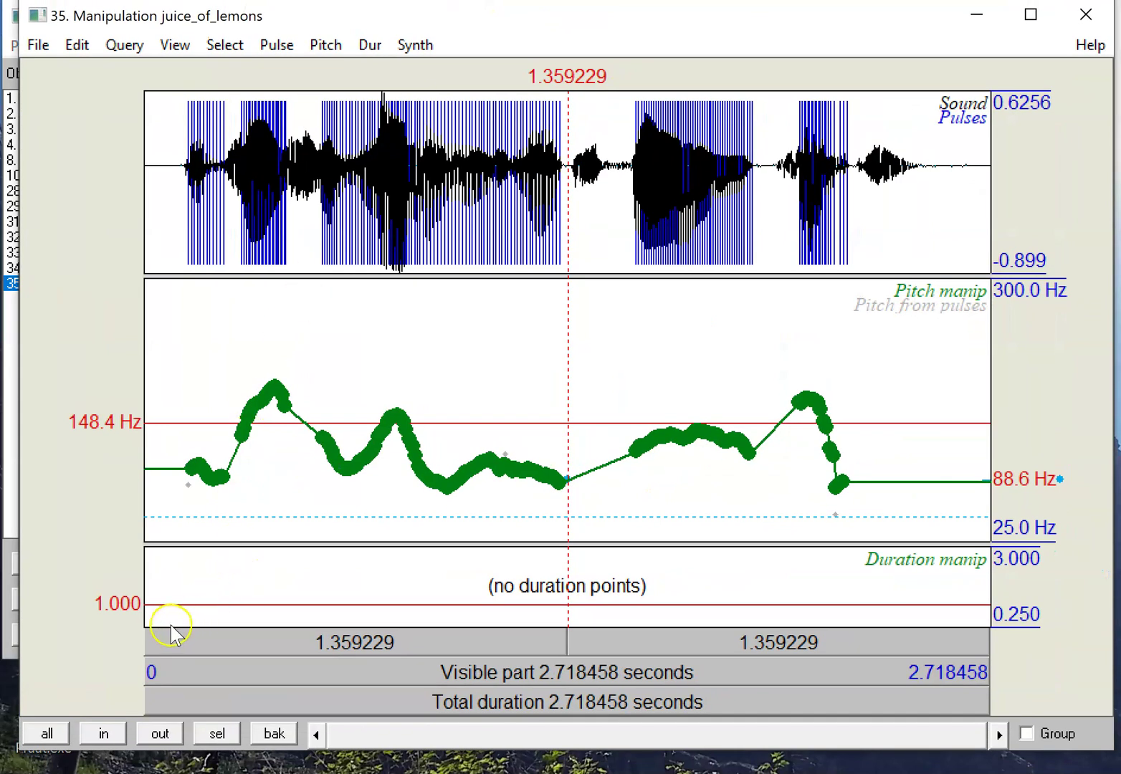
Step: Add a duration point near the sentence start, raise it to about 2.393, and close the editor
left_click(170, 622)
left_click(169, 619, "ctrl")
left_click_drag(170, 619, 169, 617)
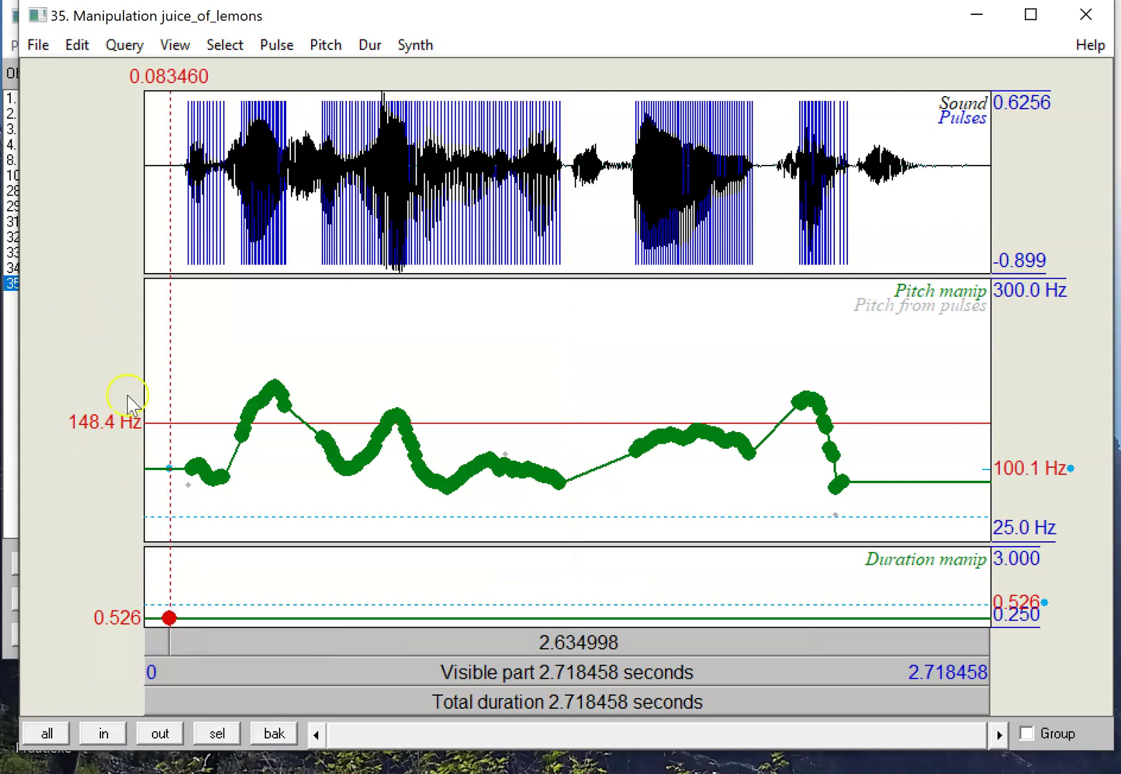
left_click(109, 246)
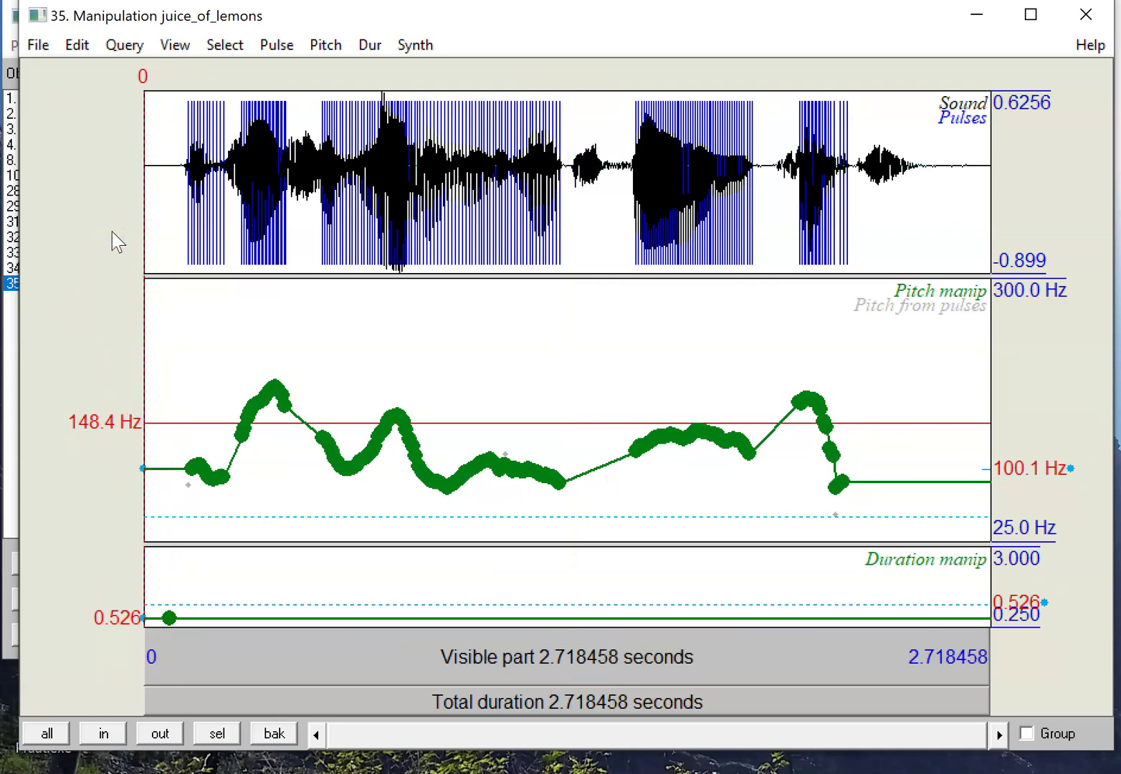
left_click(170, 617)
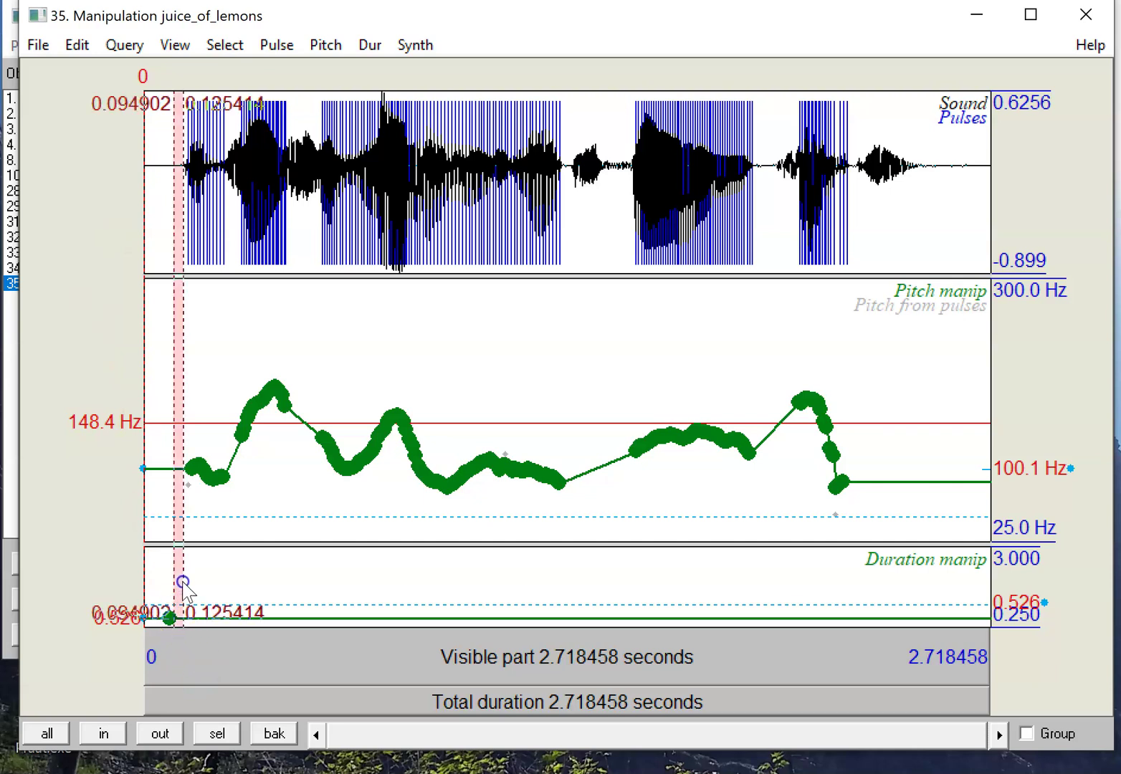
left_click_drag(170, 616, 170, 564)
left_click(109, 409)
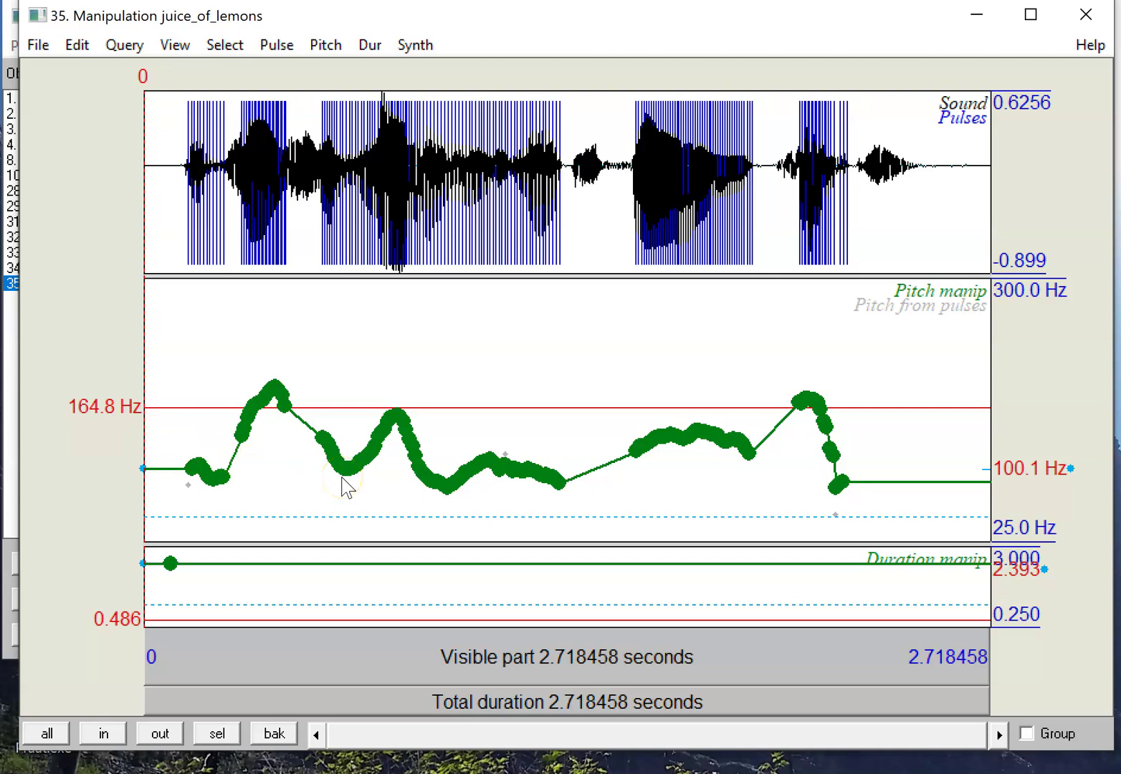
left_click(1086, 15)
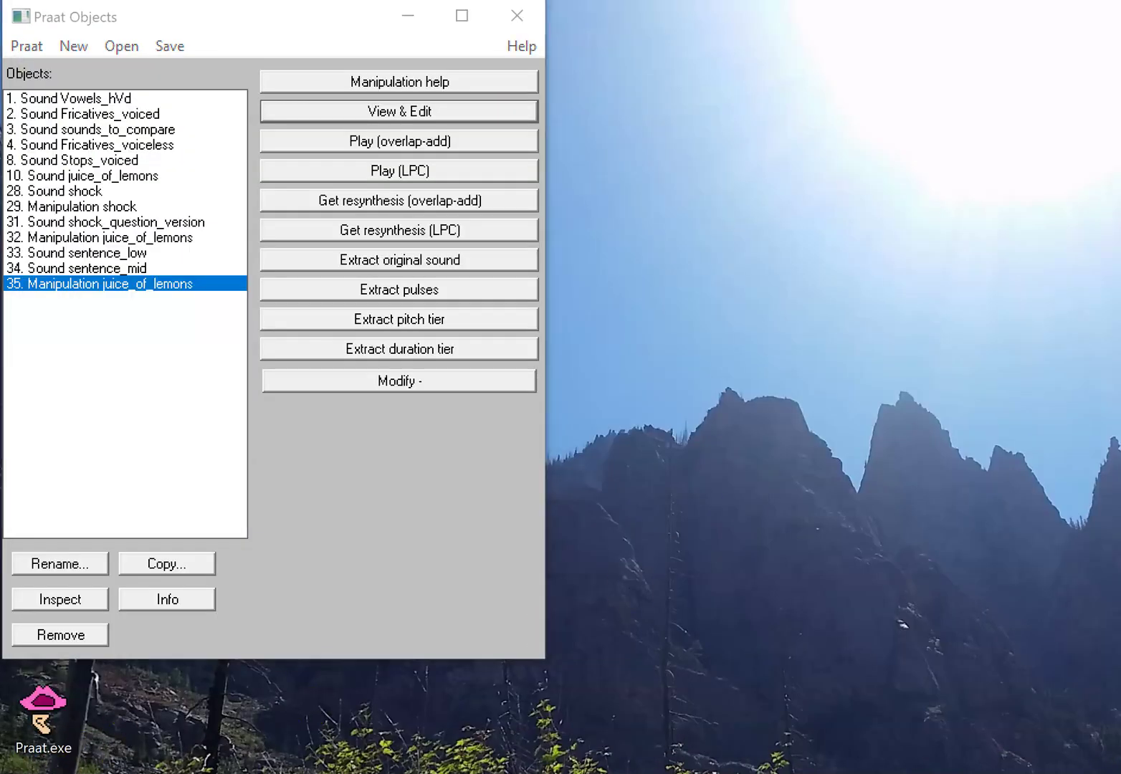